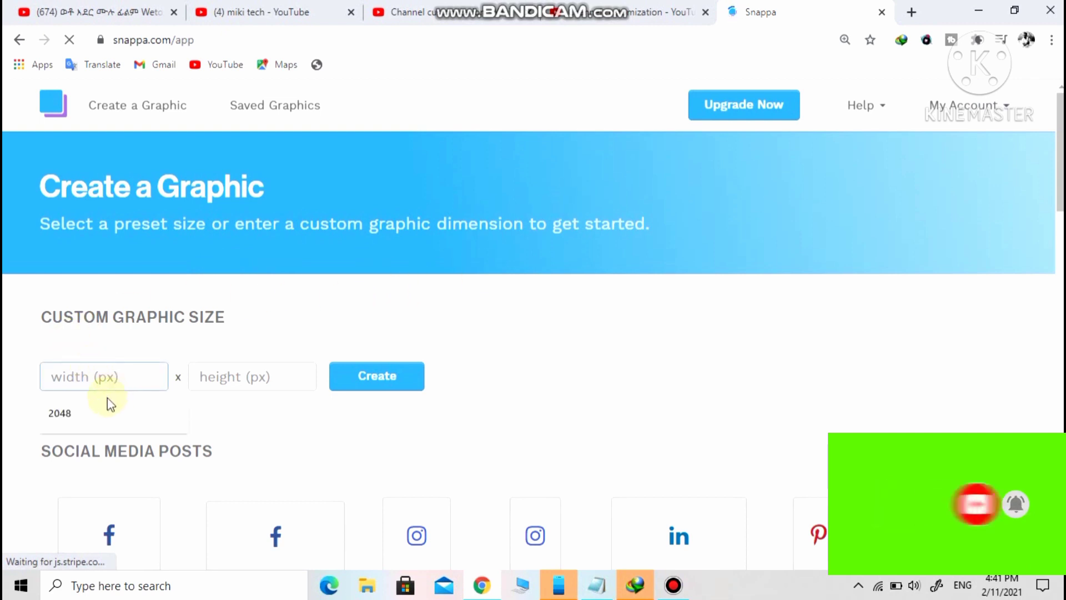
# Enter a custom graphic size of 2048 × 1152 px.
pyautogui.click(78, 414)
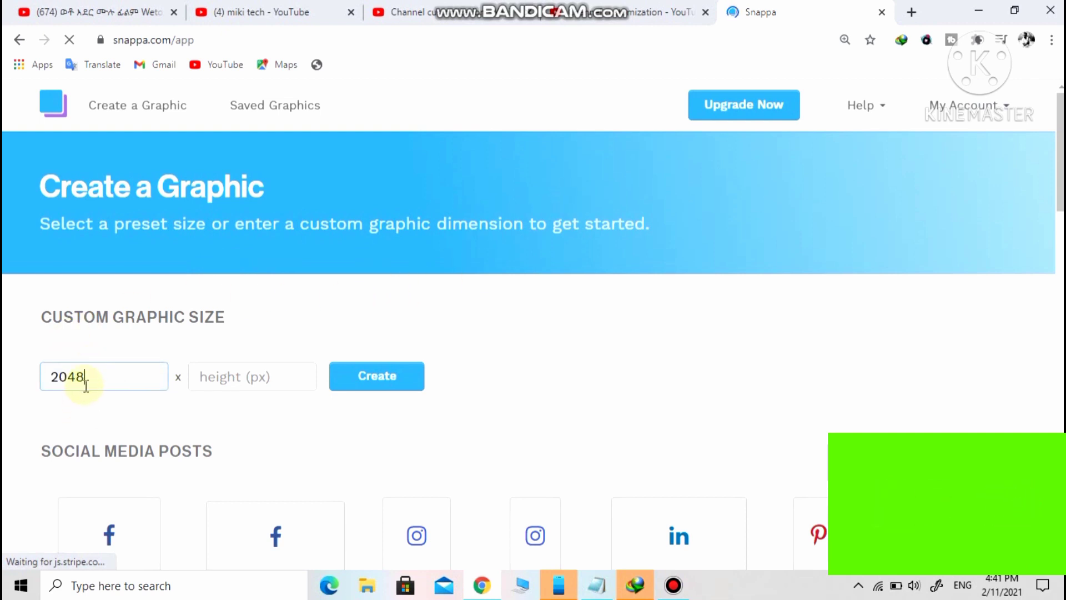
pyautogui.click(211, 376)
pyautogui.click(262, 427)
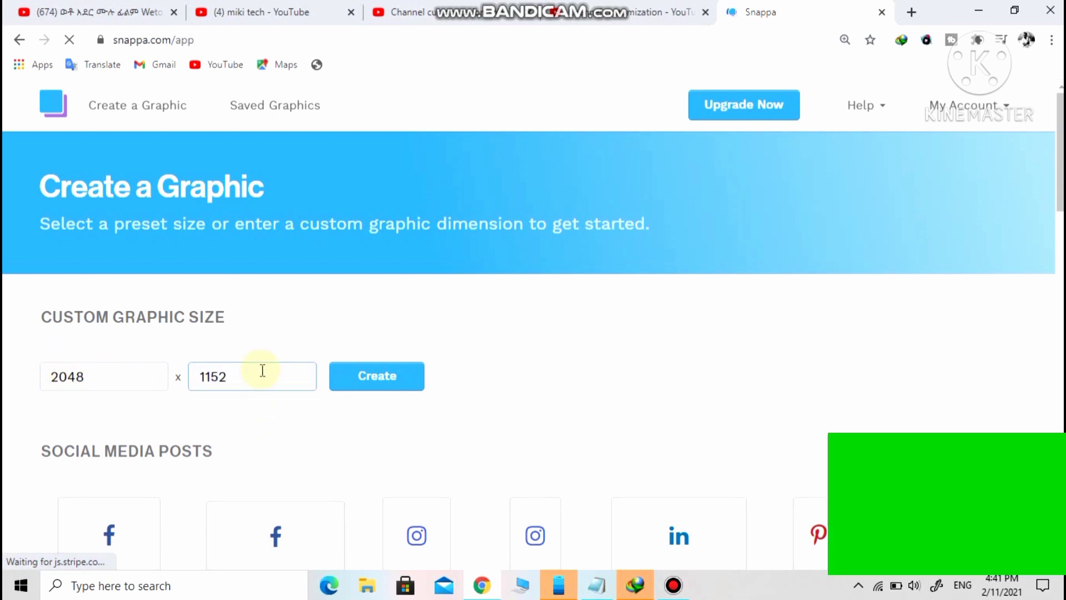
# Look through the preset graphic sizes and choose YouTube Channel Art (2560 × 1440 px).
pyautogui.scroll(-10, 340, 400)
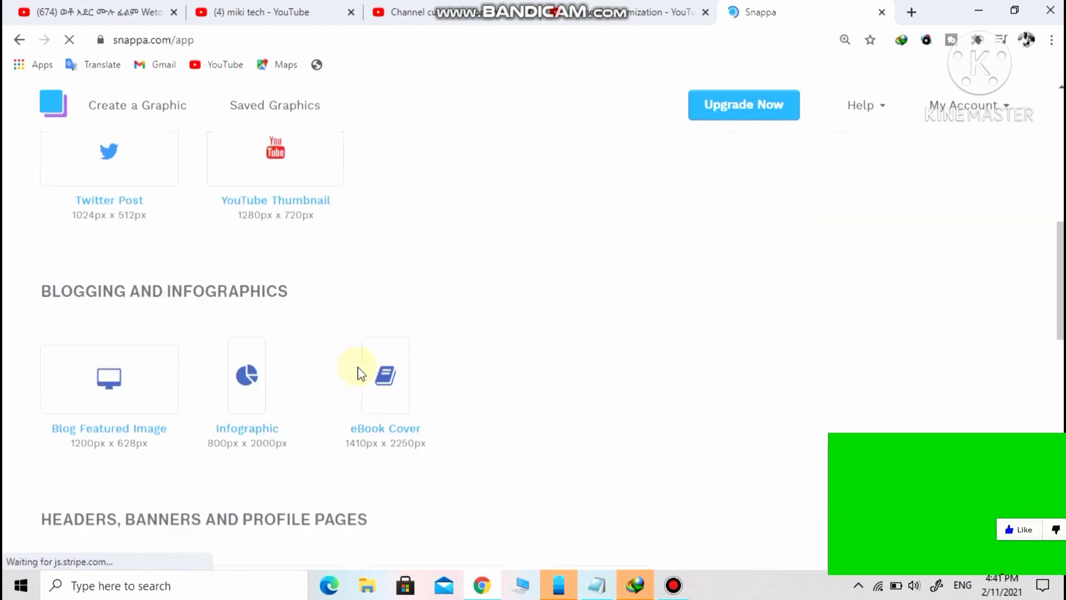
pyautogui.scroll(-7, 566, 316)
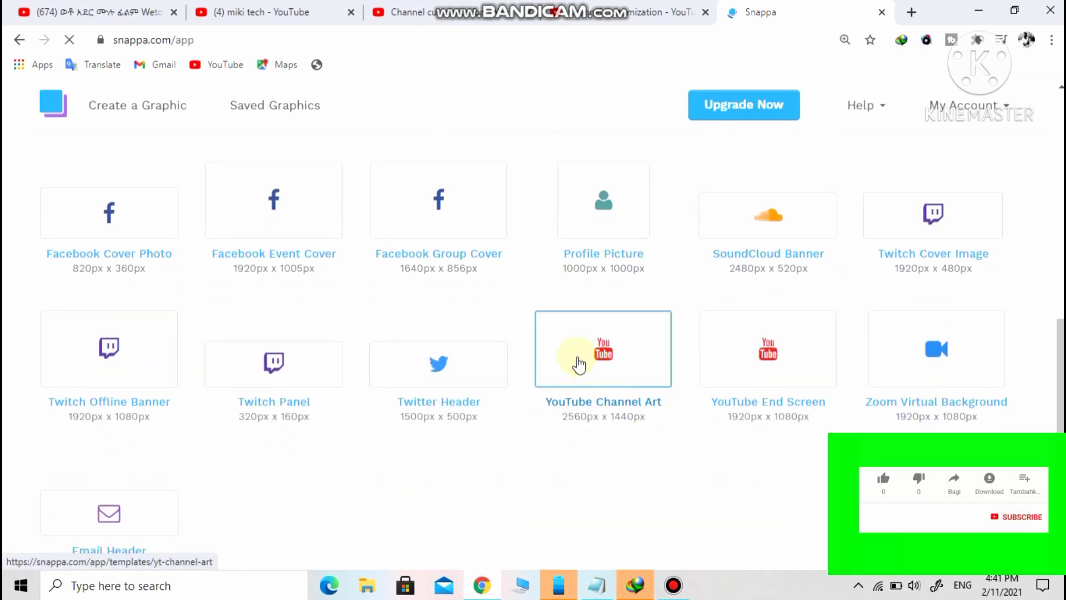
pyautogui.scroll(18, 238, 231)
pyautogui.scroll(-2, 484, 381)
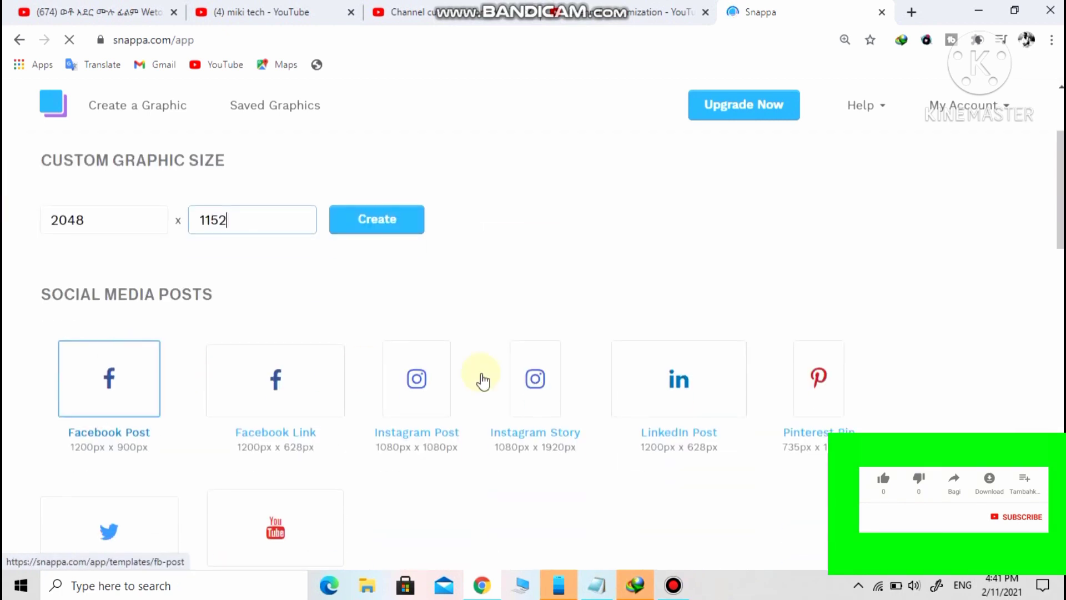
pyautogui.scroll(-1, 683, 389)
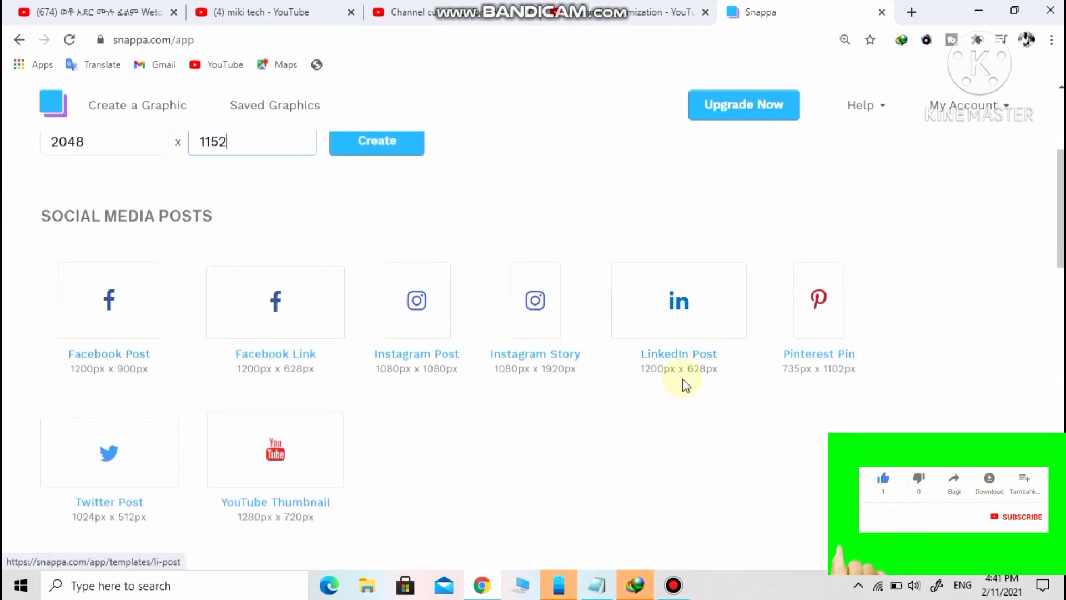
pyautogui.scroll(-1, 103, 398)
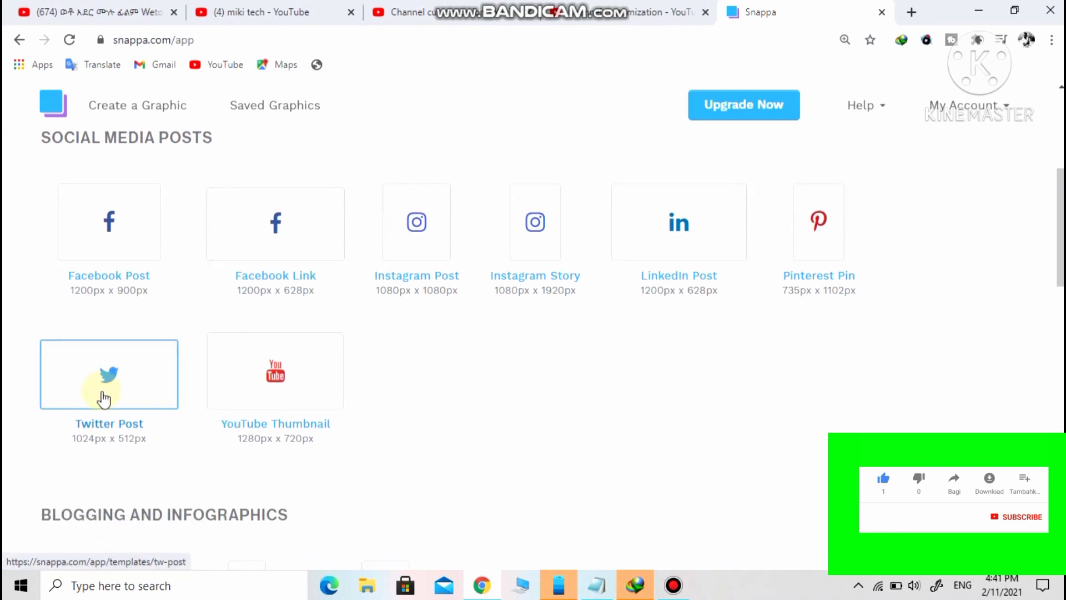
pyautogui.scroll(-3, 326, 369)
pyautogui.scroll(1, 314, 258)
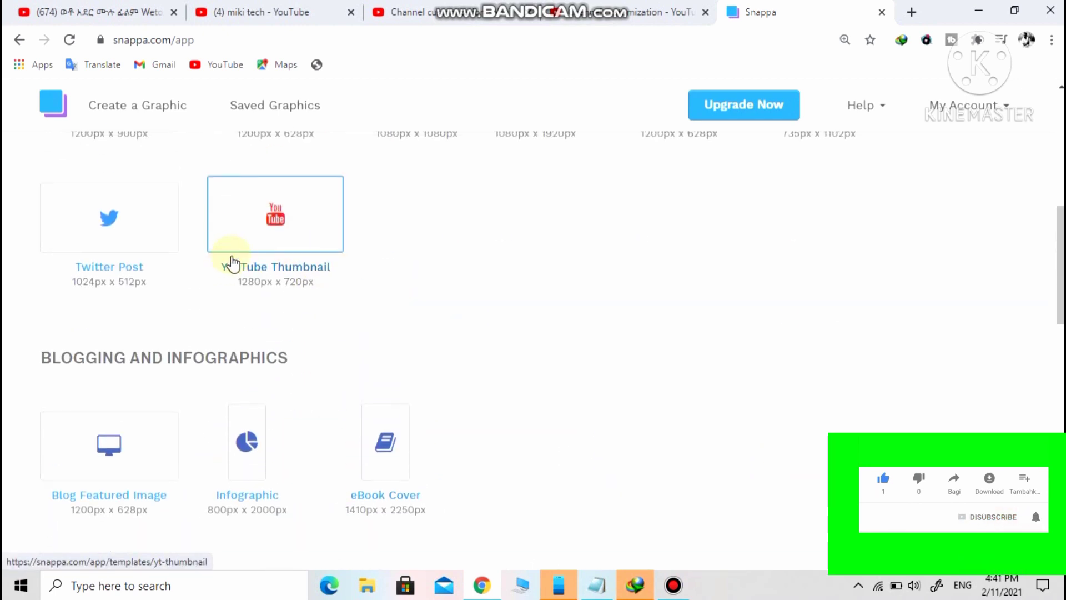
pyautogui.scroll(-2, 222, 311)
pyautogui.scroll(-1, 278, 333)
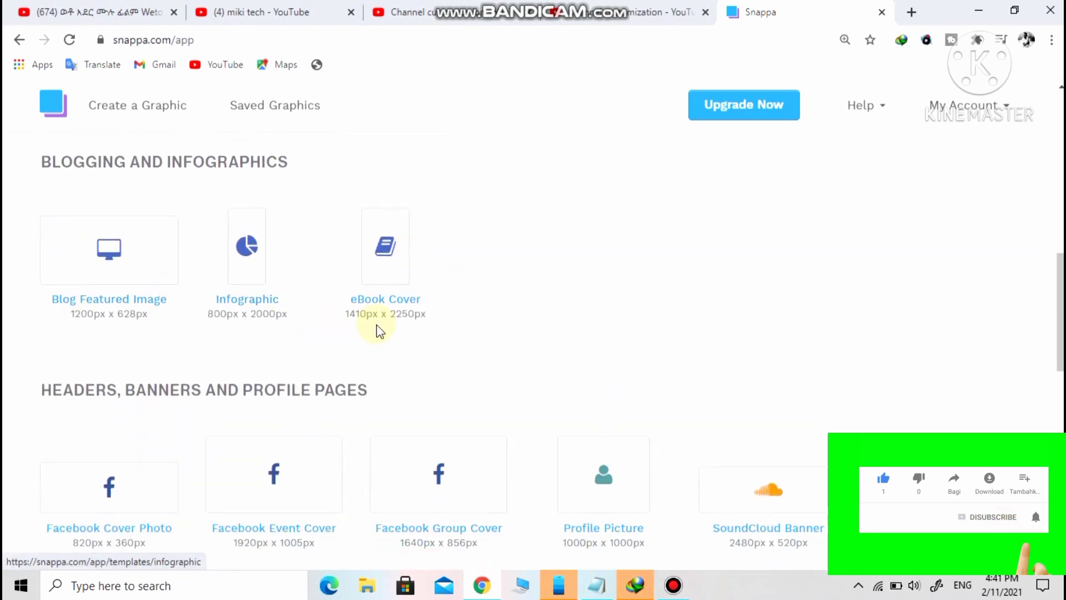
pyautogui.scroll(-4, 378, 330)
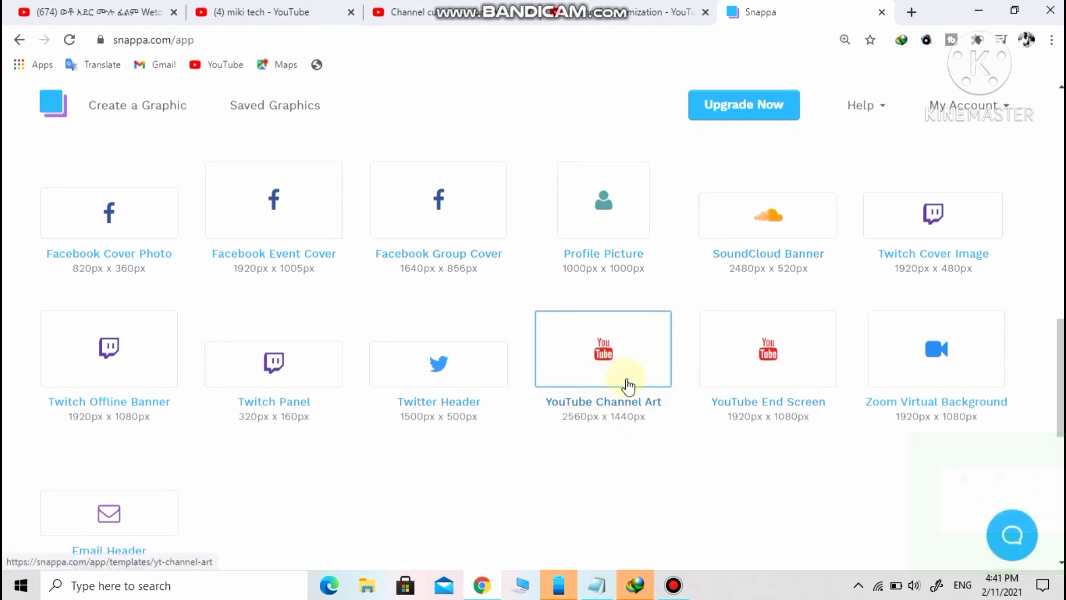
pyautogui.click(631, 357)
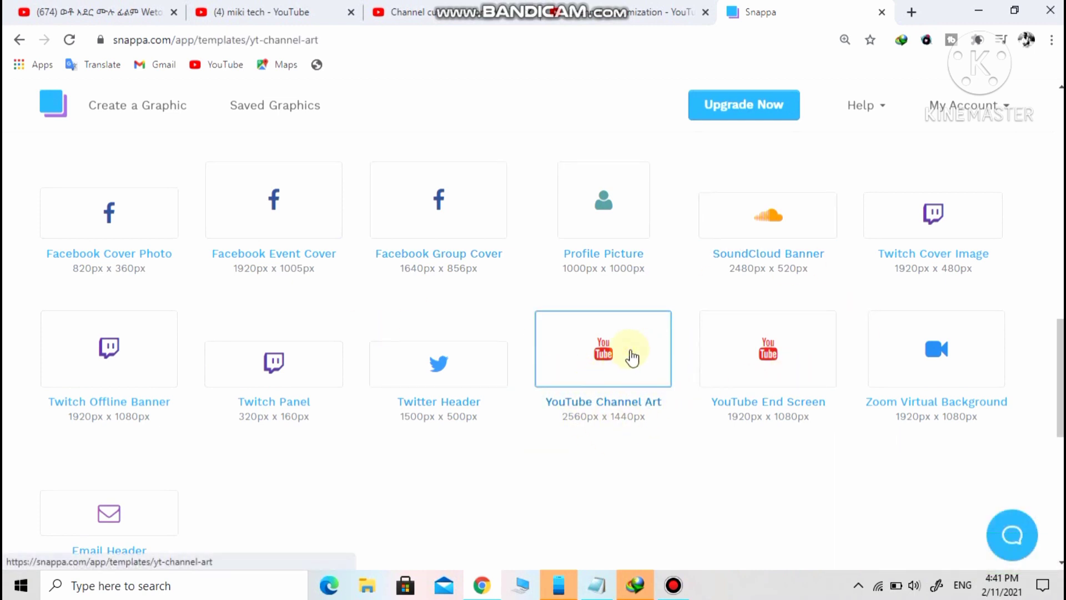
# Browse the channel art templates and open the one with the aerial view of a road through a forest.
pyautogui.scroll(-2, 442, 352)
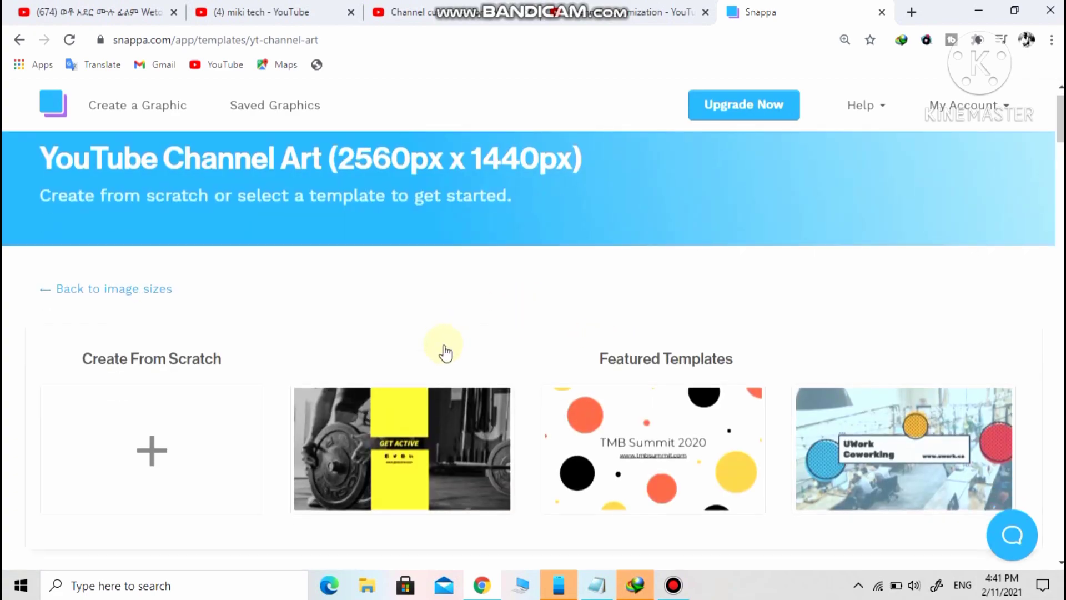
pyautogui.scroll(-15, 265, 282)
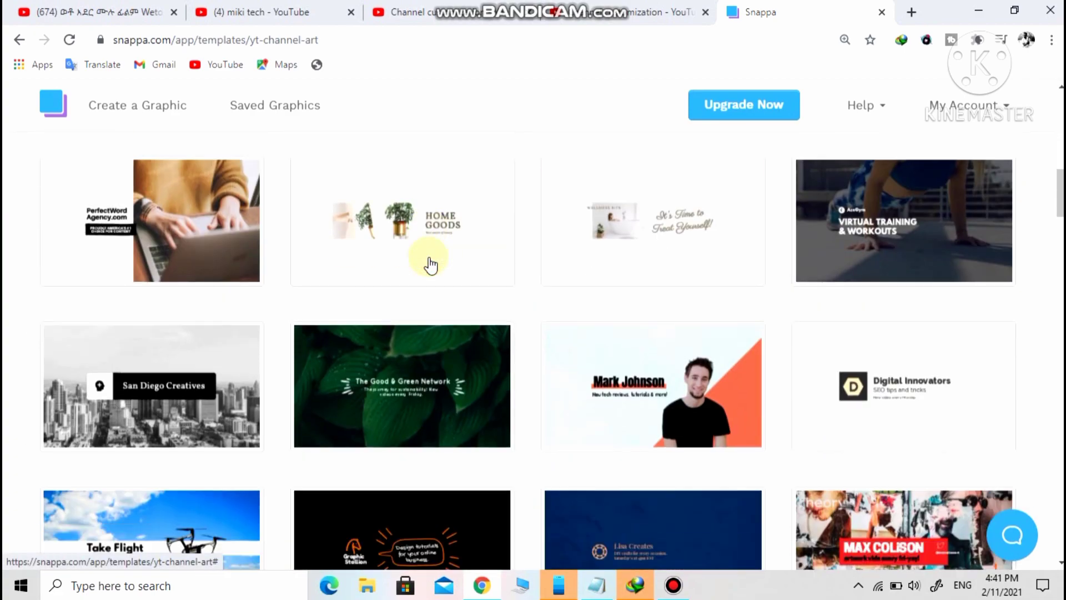
pyautogui.scroll(-20, 431, 265)
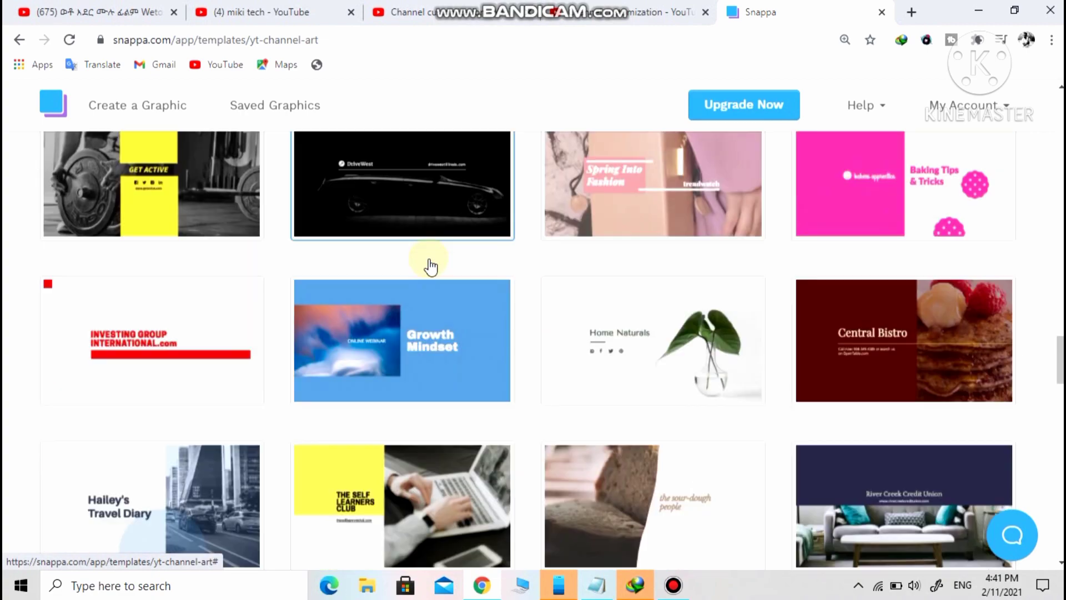
pyautogui.scroll(-10, 431, 265)
pyautogui.scroll(7, 433, 485)
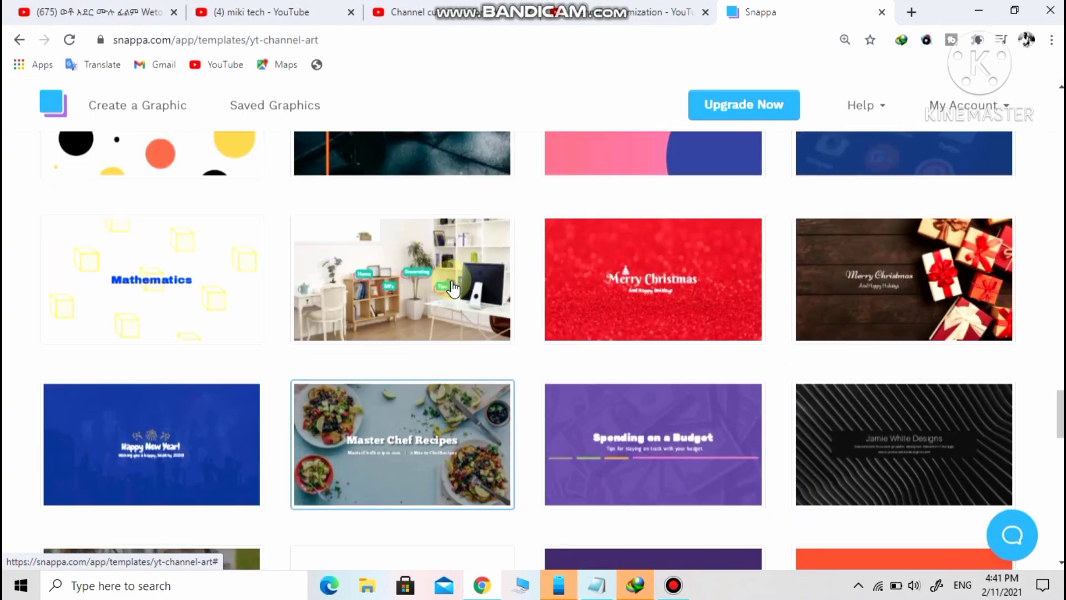
pyautogui.scroll(-3, 666, 294)
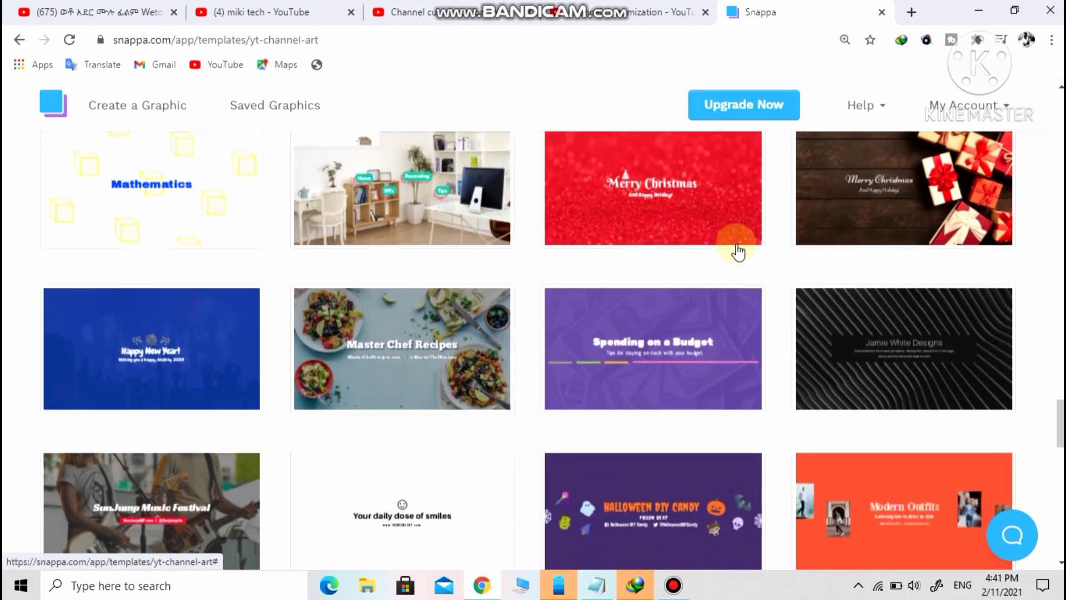
pyautogui.scroll(-15, 906, 233)
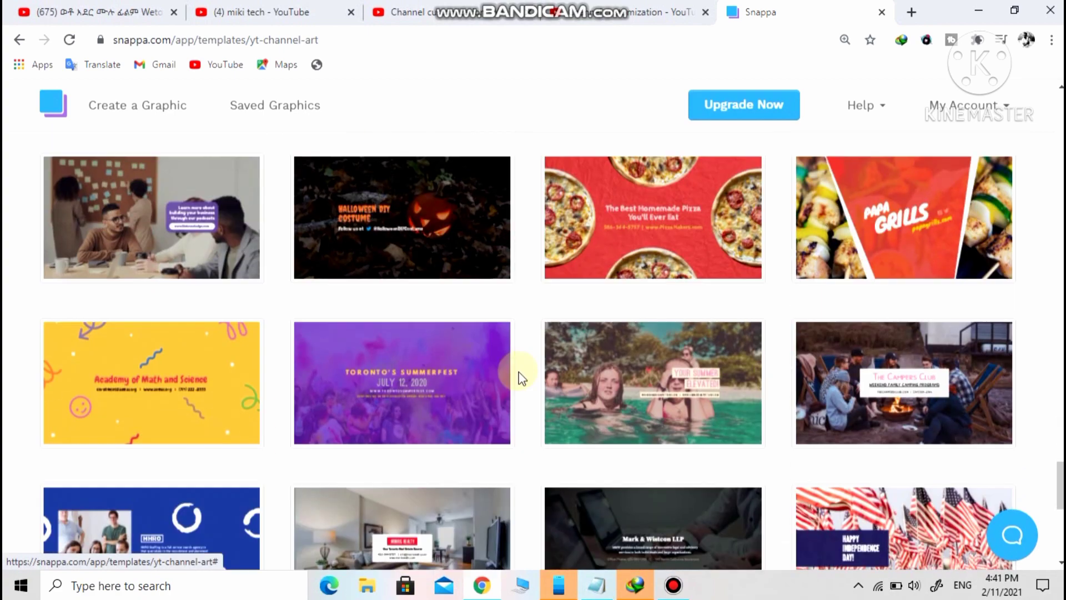
pyautogui.scroll(-1, 526, 381)
pyautogui.scroll(3, 600, 409)
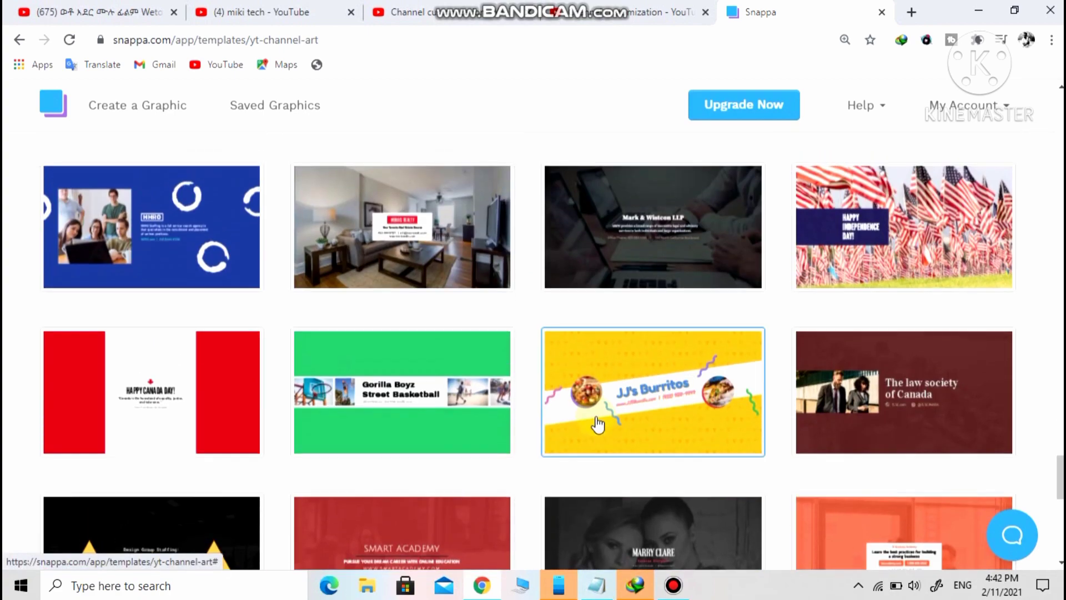
pyautogui.scroll(-10, 594, 425)
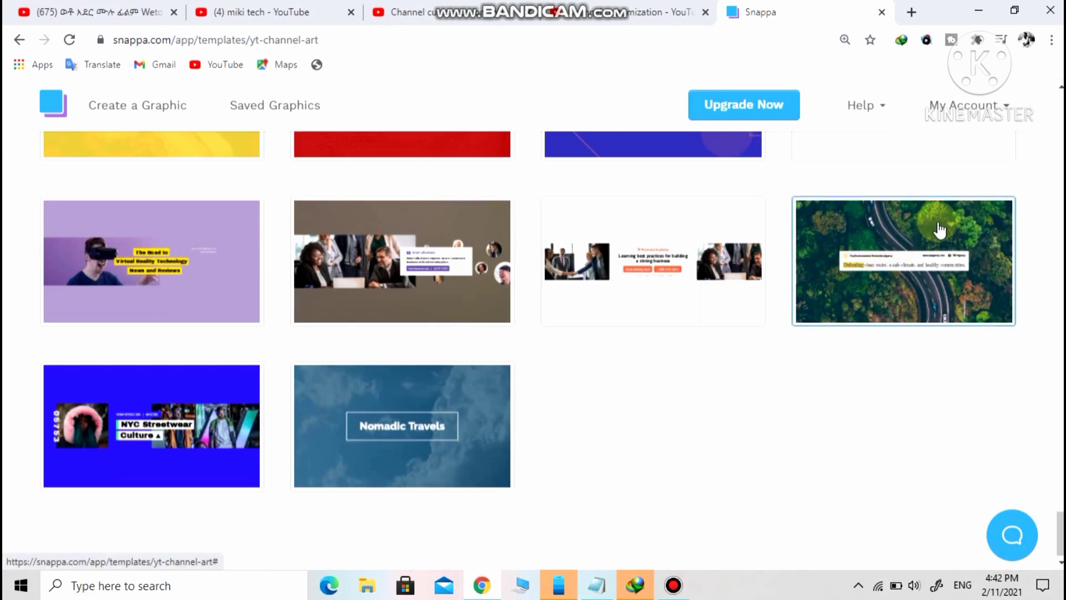
pyautogui.click(928, 276)
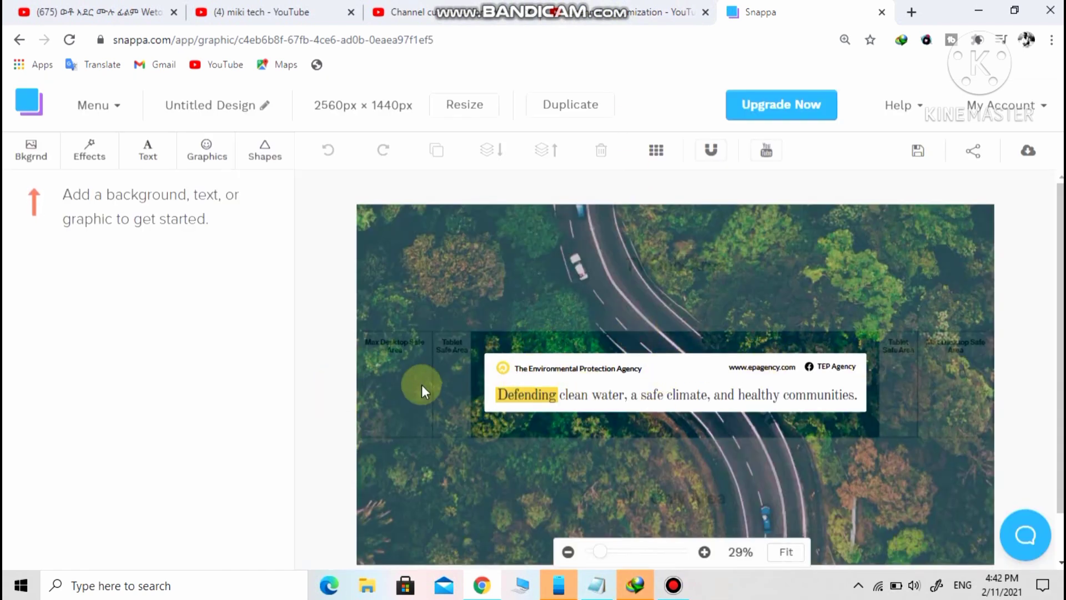
# Replace the "Defending clean water, a safe climate, and healthy communities" text in the banner with "miki tech".
pyautogui.scroll(-1, 678, 288)
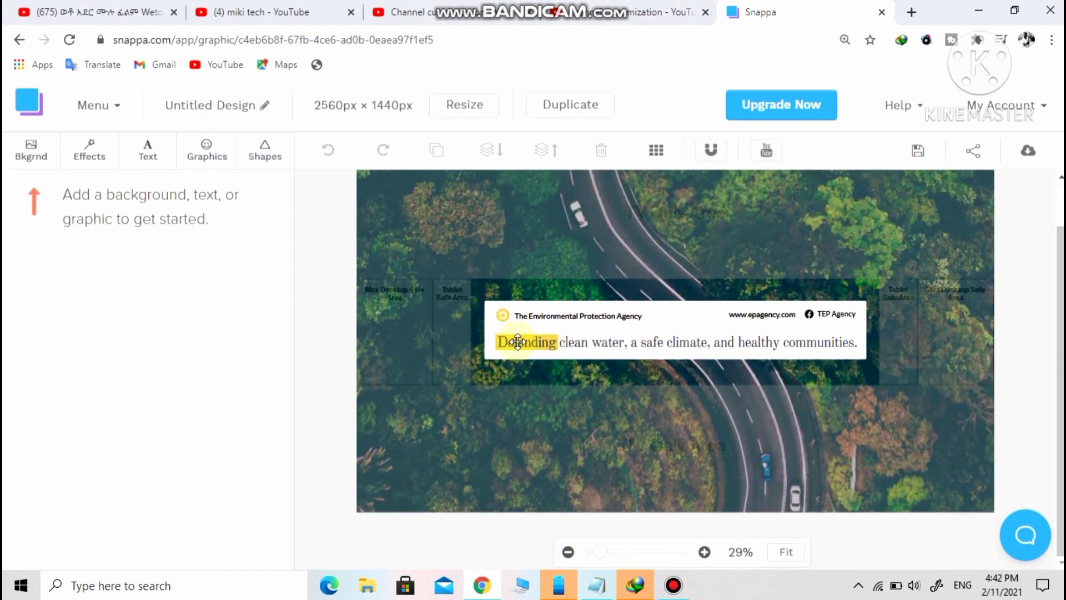
pyautogui.scroll(1, 521, 347)
pyautogui.click(546, 396)
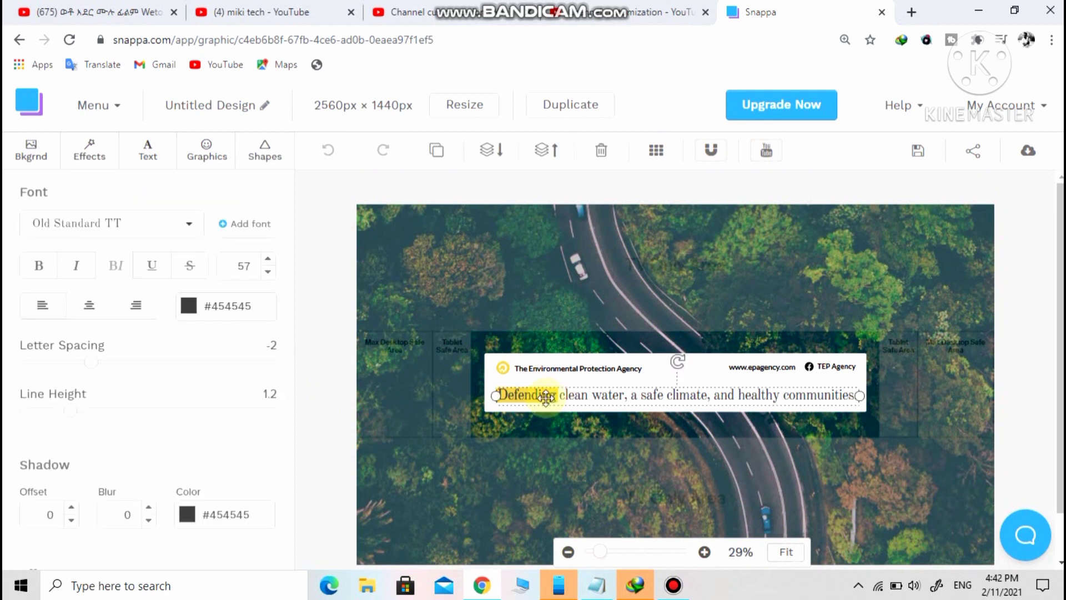
pyautogui.tripleClick(577, 396)
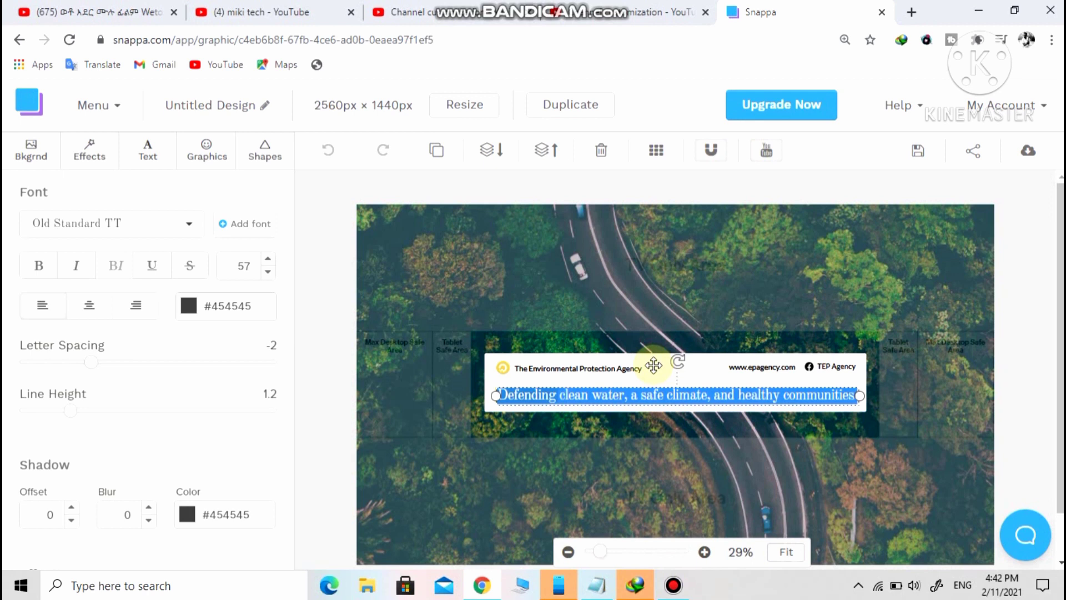
pyautogui.write('n')
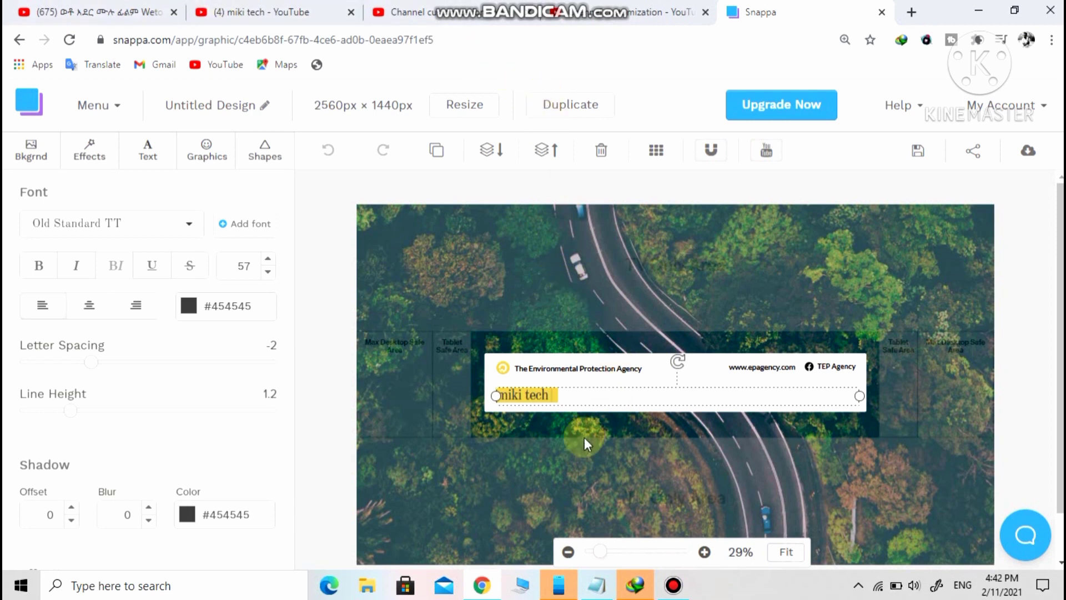
# Make the "miki tech" text bold and underlined, and set its font size to 78.
pyautogui.tripleClick(562, 397)
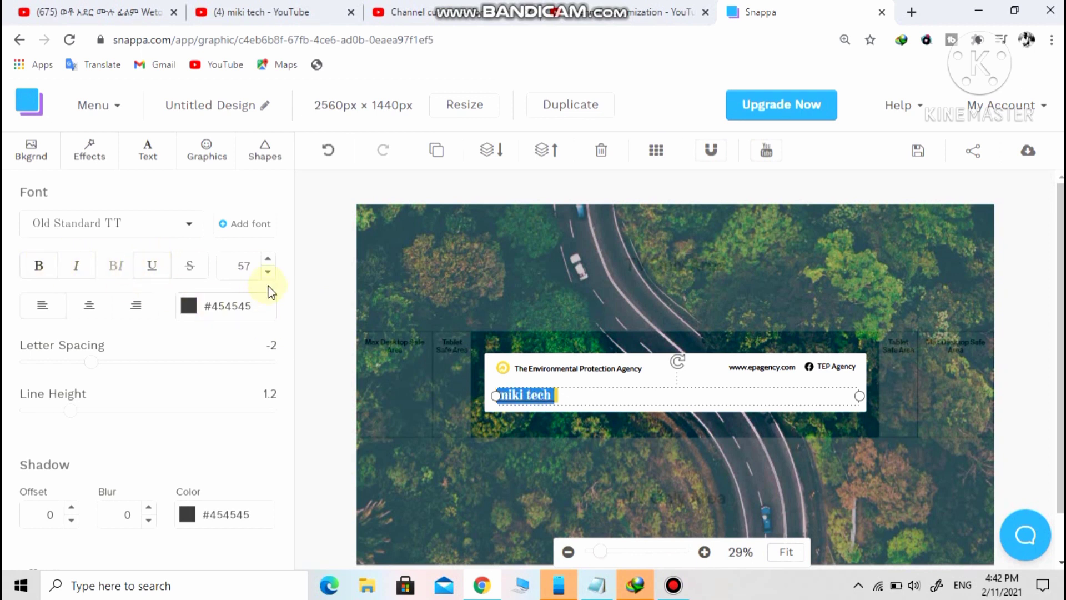
pyautogui.click(267, 261)
pyautogui.click(267, 261)
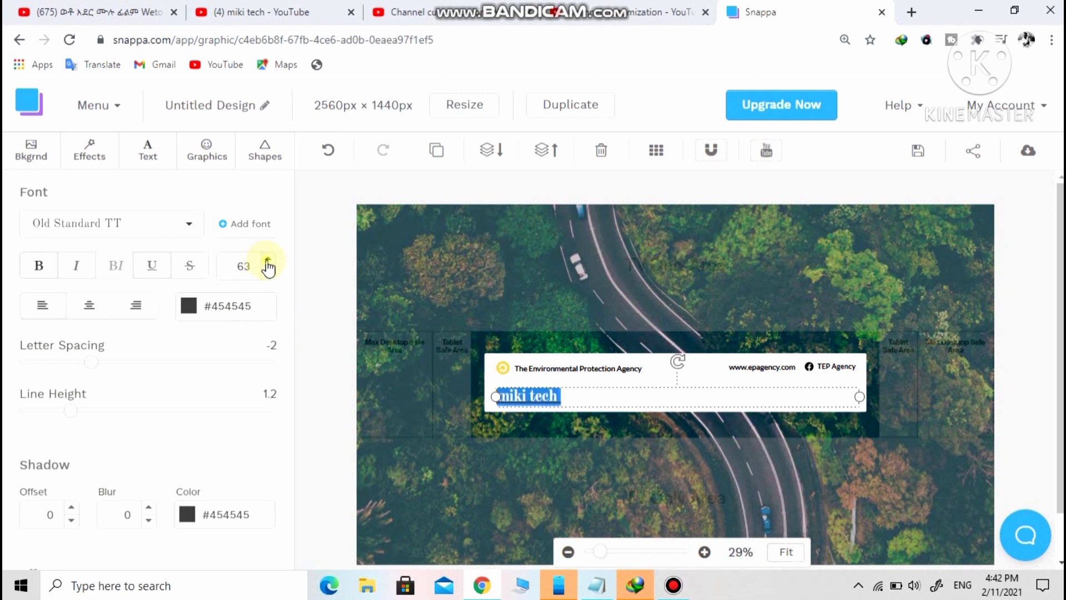
pyautogui.click(268, 261)
pyautogui.click(267, 261)
pyautogui.click(268, 261)
pyautogui.click(268, 261)
pyautogui.click(268, 261)
pyautogui.click(268, 261)
pyautogui.click(268, 261)
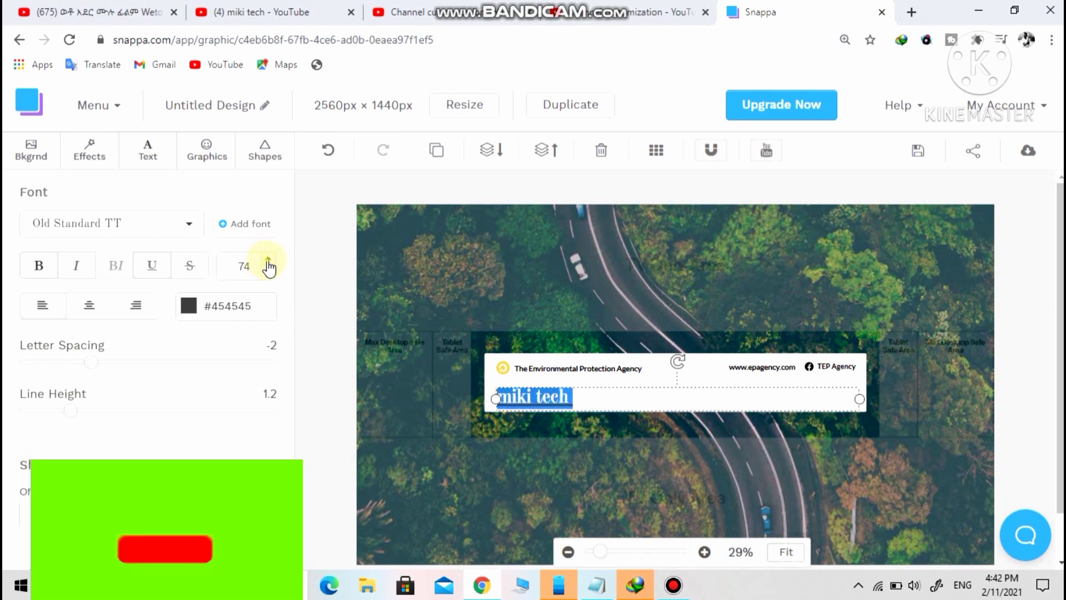
pyautogui.click(268, 261)
pyautogui.click(268, 261)
pyautogui.click(269, 261)
pyautogui.click(267, 261)
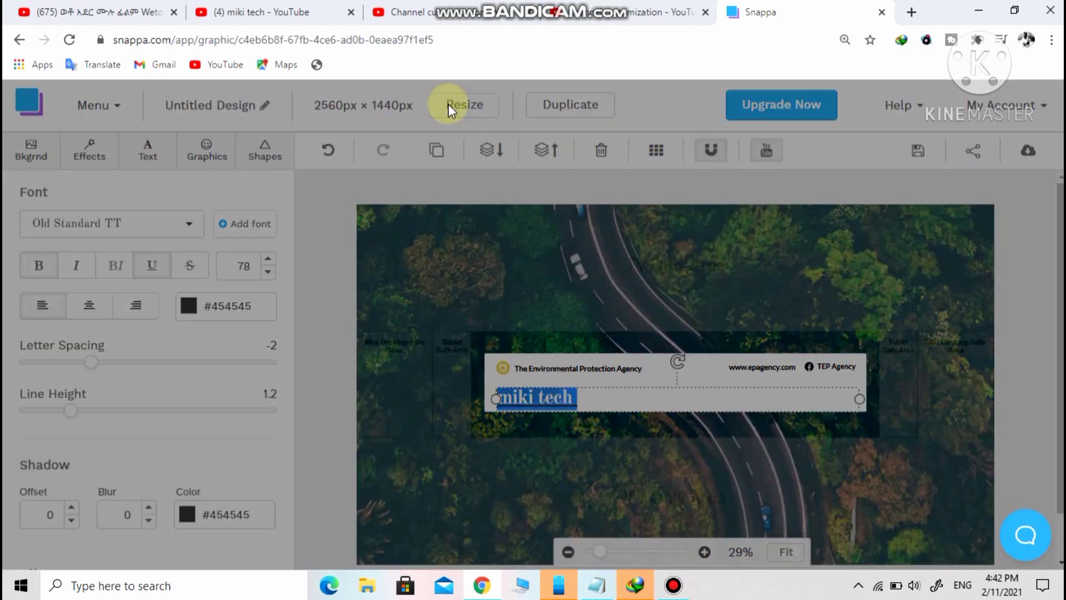
# Resize the graphic to a custom size of 2048 × 1152 px.
pyautogui.click(449, 109)
pyautogui.click(335, 279)
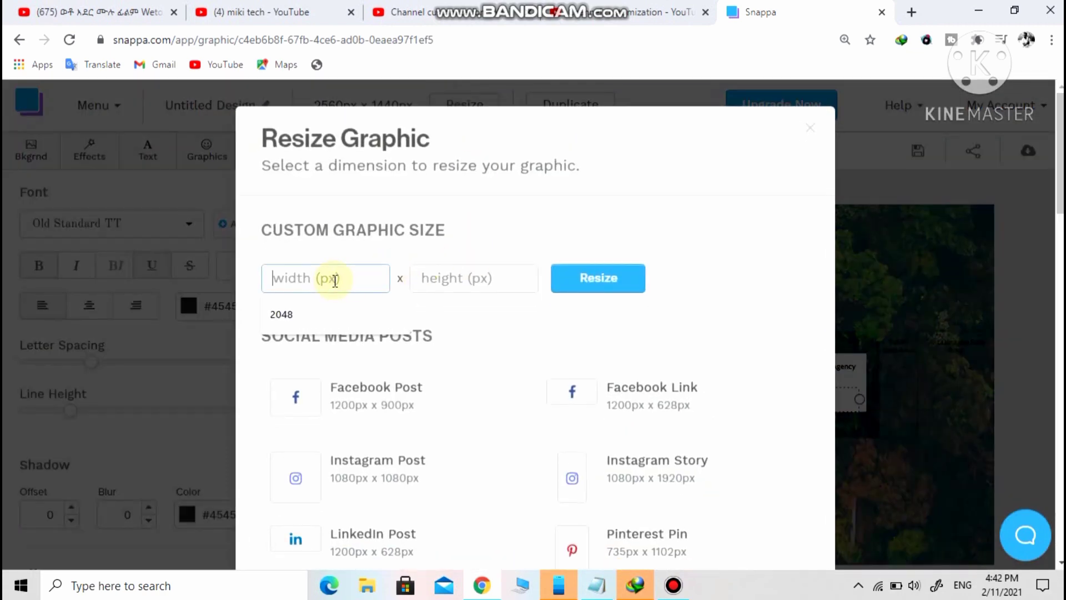
pyautogui.click(331, 315)
pyautogui.click(459, 278)
pyautogui.click(455, 322)
pyautogui.click(609, 295)
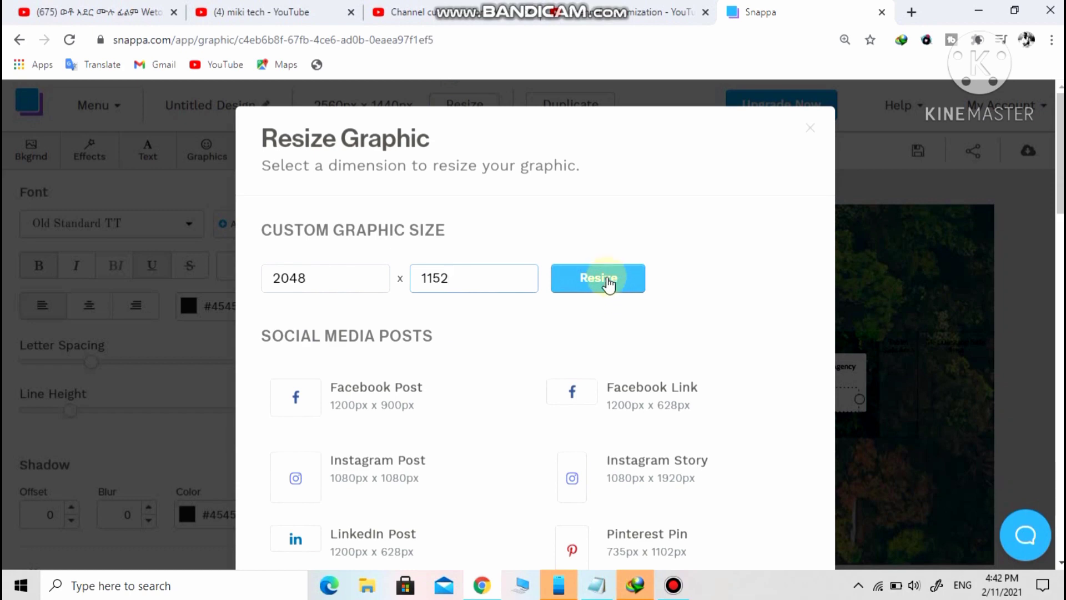
pyautogui.click(463, 321)
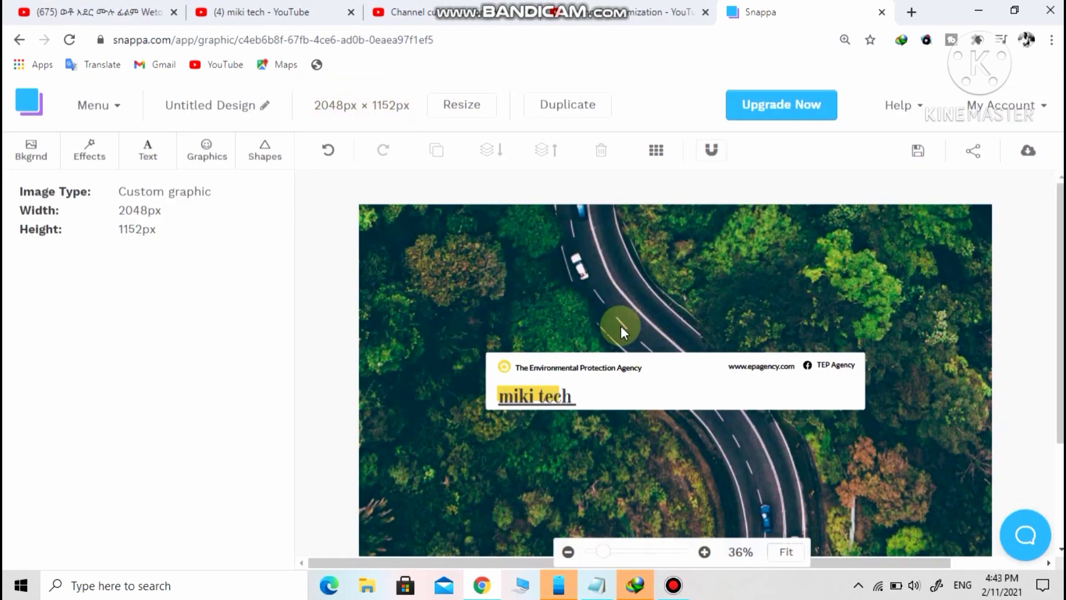
# Narrow the "miki tech" text box from both ends so the text sits clear of the yellow rectangle.
pyautogui.scroll(-3, 621, 325)
pyautogui.scroll(3, 633, 274)
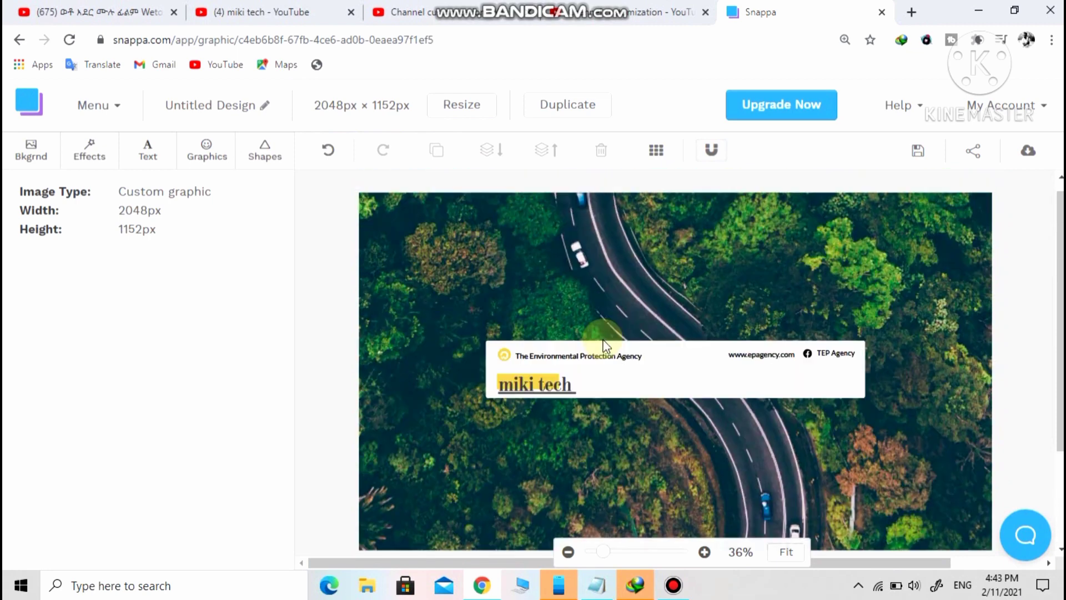
pyautogui.scroll(1, 605, 345)
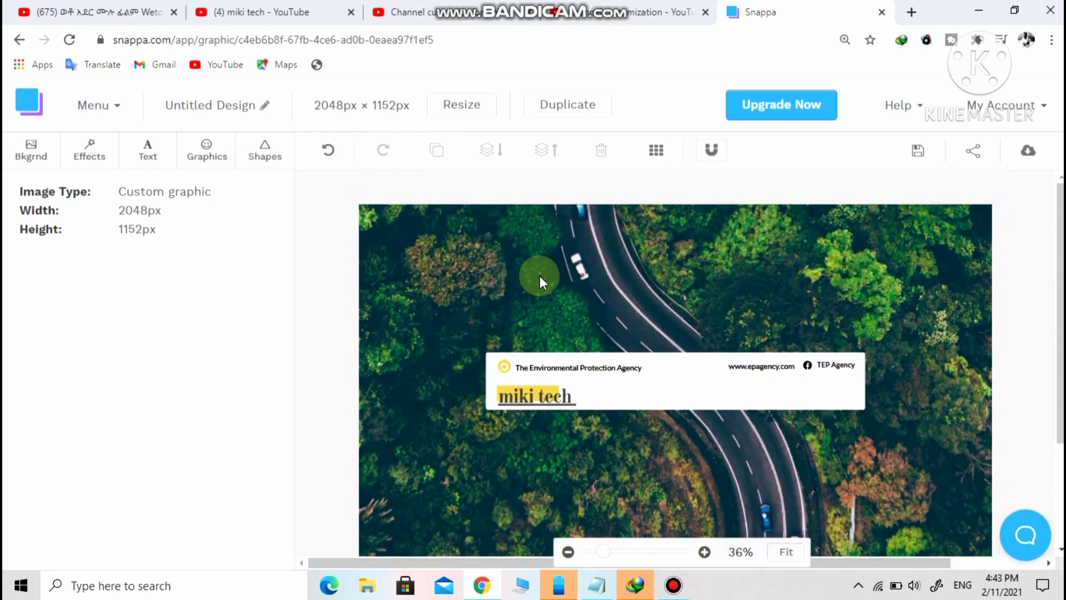
pyautogui.click(542, 396)
pyautogui.moveTo(497, 398); pyautogui.dragTo(615, 397)
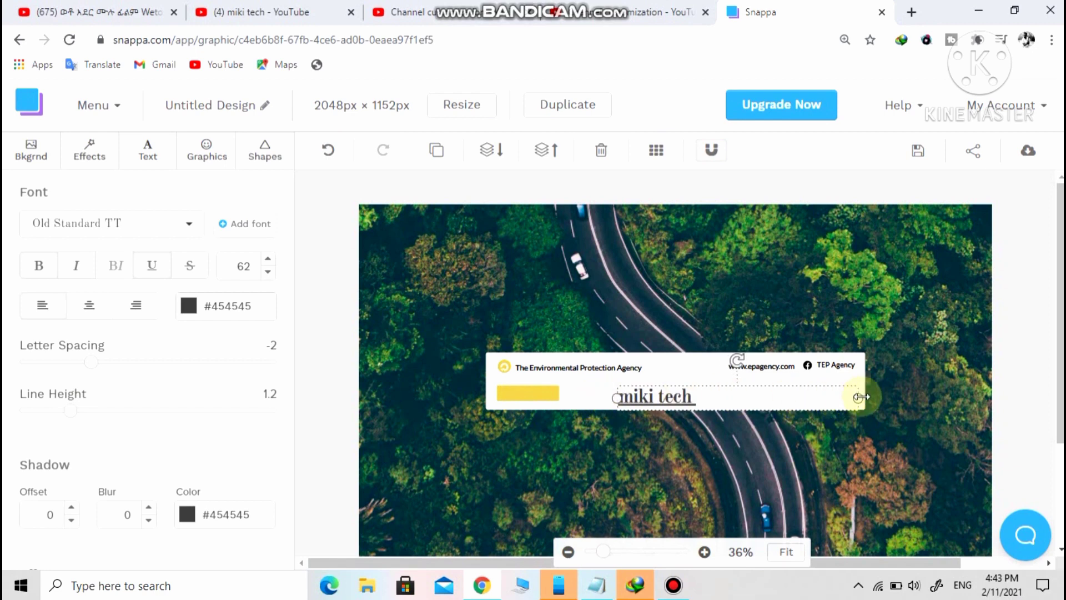
pyautogui.moveTo(859, 398); pyautogui.dragTo(494, 397)
# Delete the yellow rectangle beside the "miki tech" text.
pyautogui.click(506, 394)
pyautogui.rightClick(507, 391)
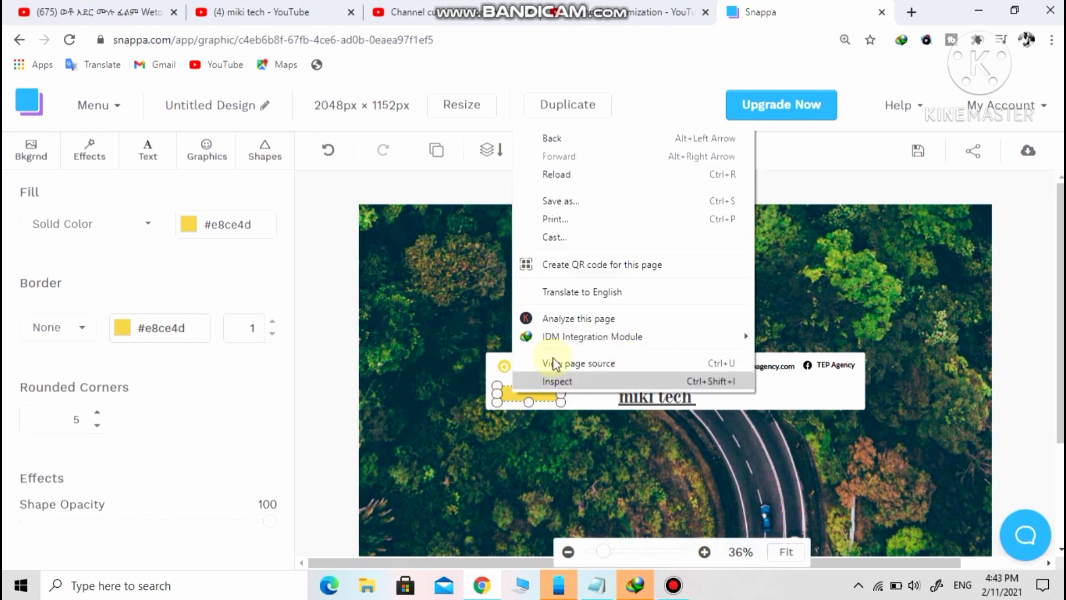
pyautogui.click(523, 392)
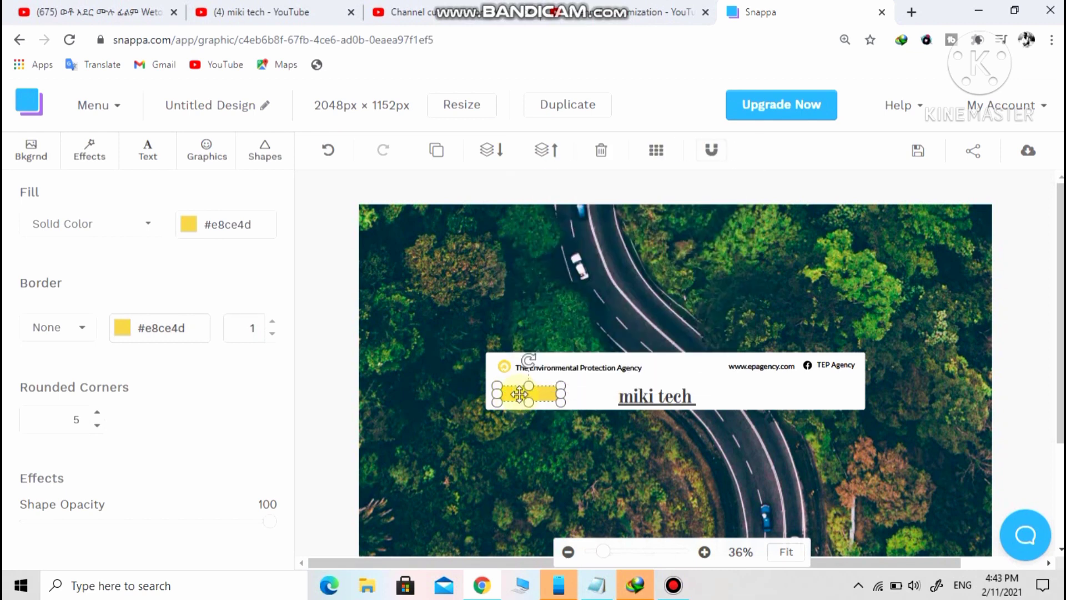
pyautogui.click(600, 158)
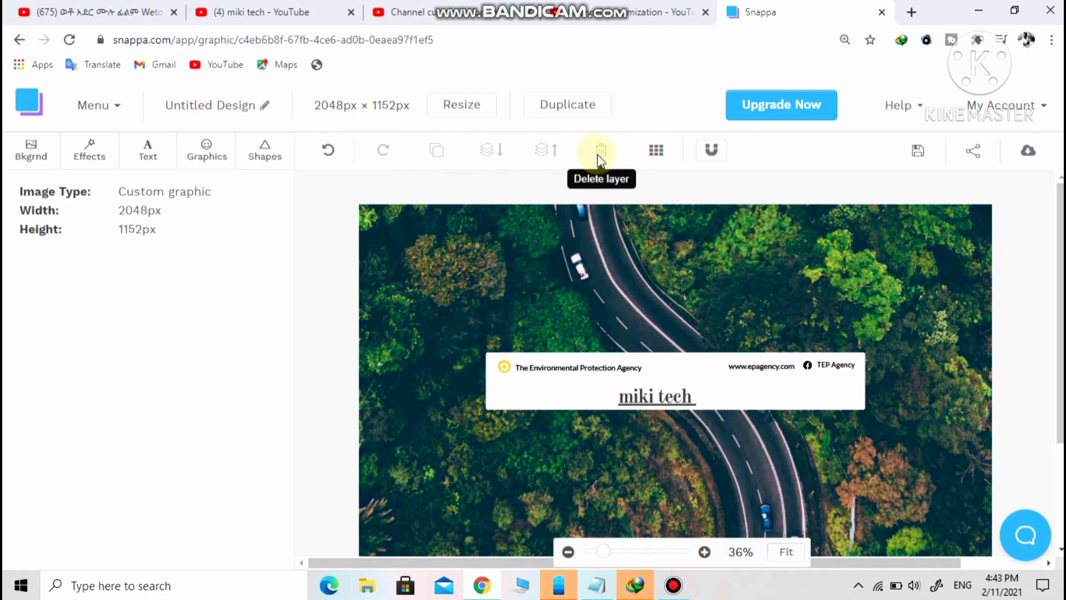
# Delete "The Environmental Protection Agency" text and the small white icon inside the yellow circle.
pyautogui.click(583, 367)
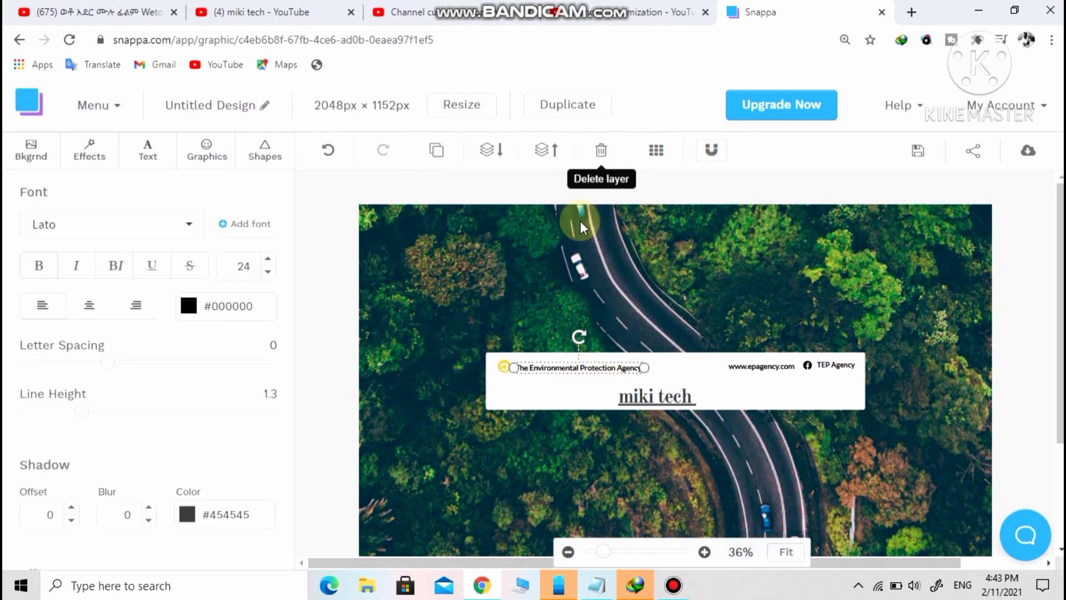
pyautogui.click(601, 153)
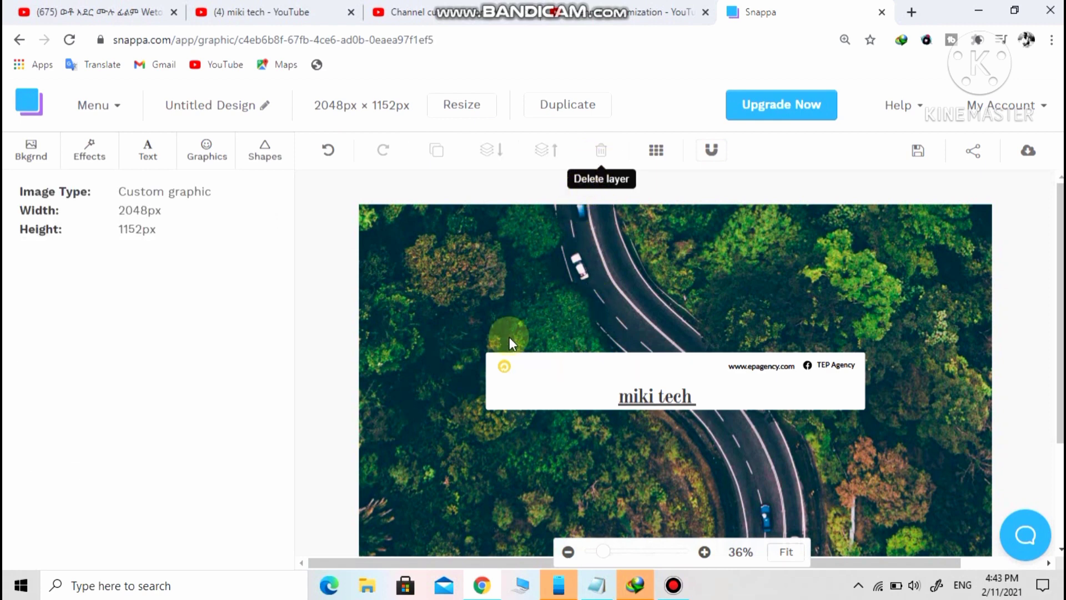
pyautogui.click(500, 367)
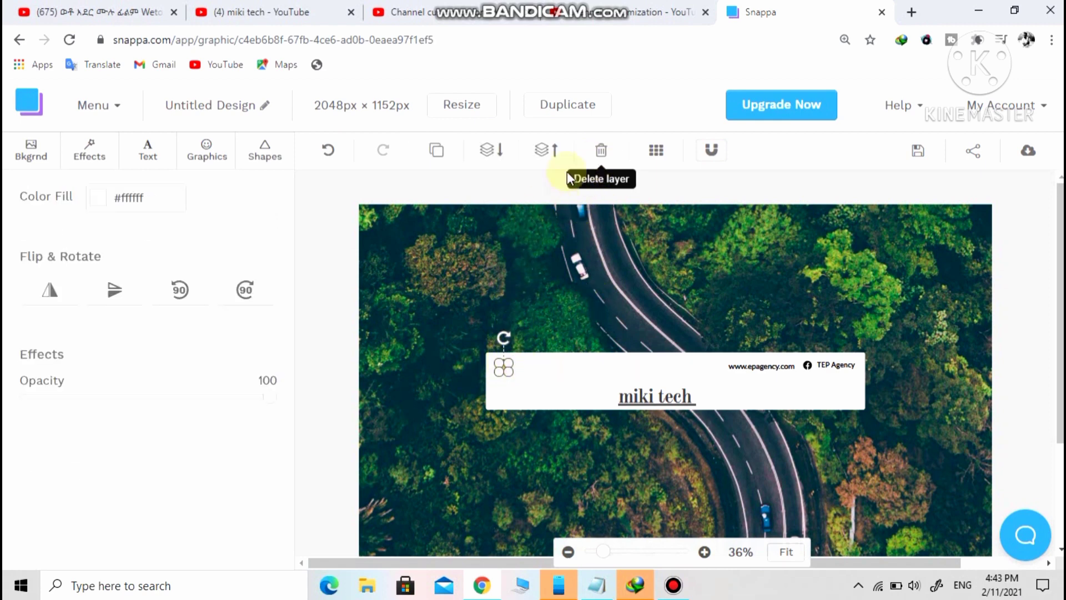
pyautogui.click(672, 249)
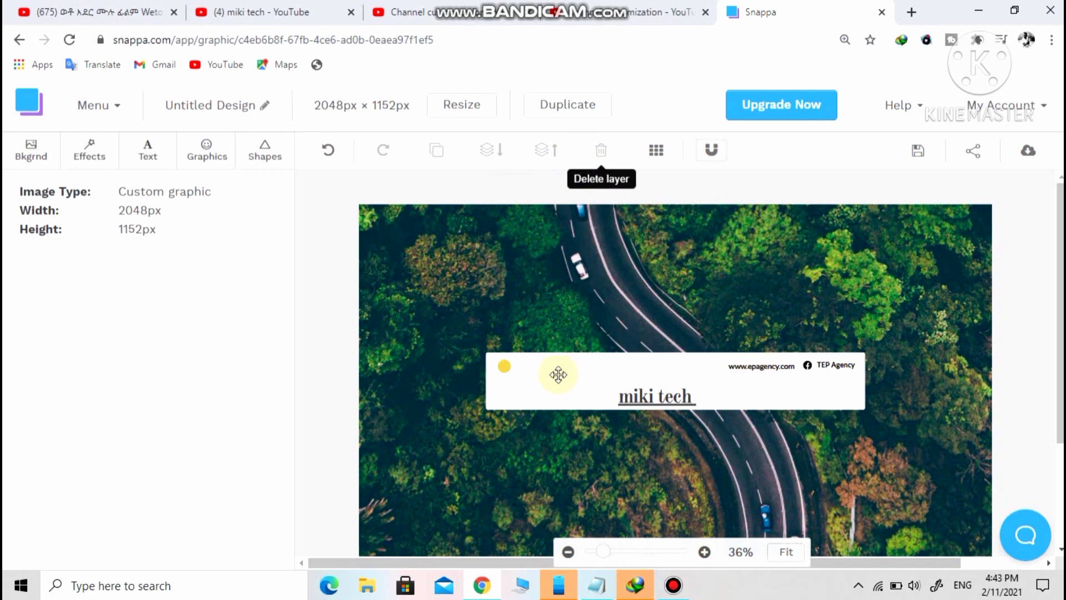
# Move the yellow circle to just after the "miki tech" text and fill it with dark grey #434a54.
pyautogui.click(505, 367)
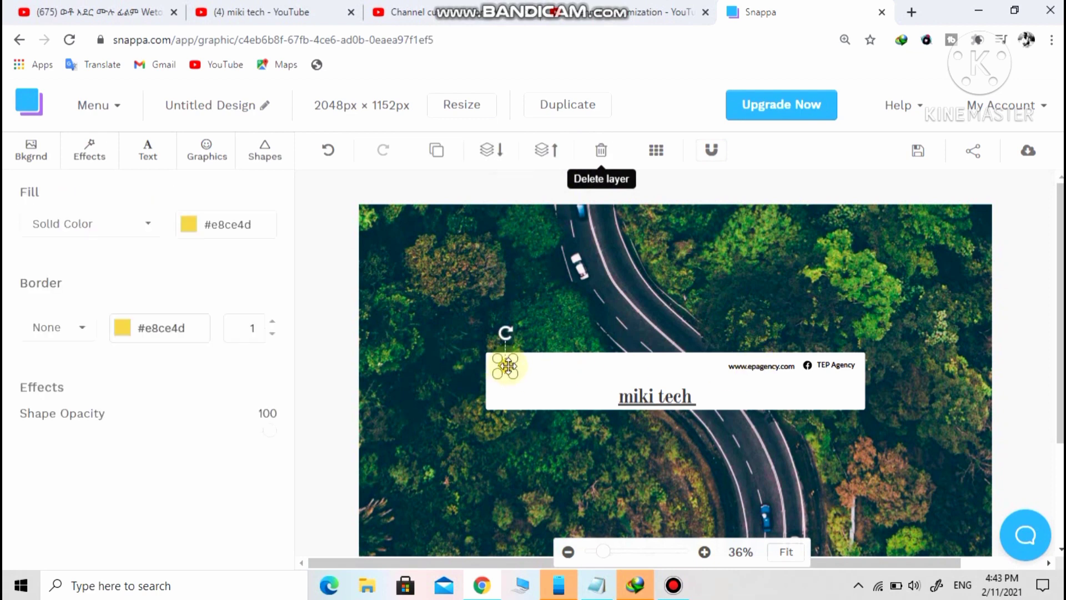
pyautogui.moveTo(508, 367); pyautogui.dragTo(709, 399)
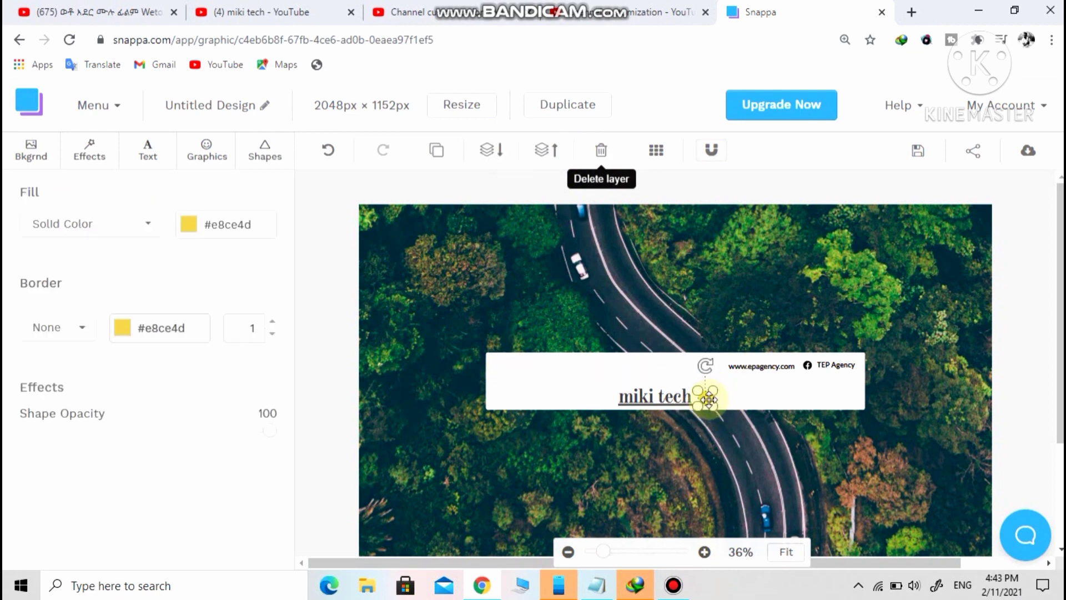
pyautogui.click(192, 235)
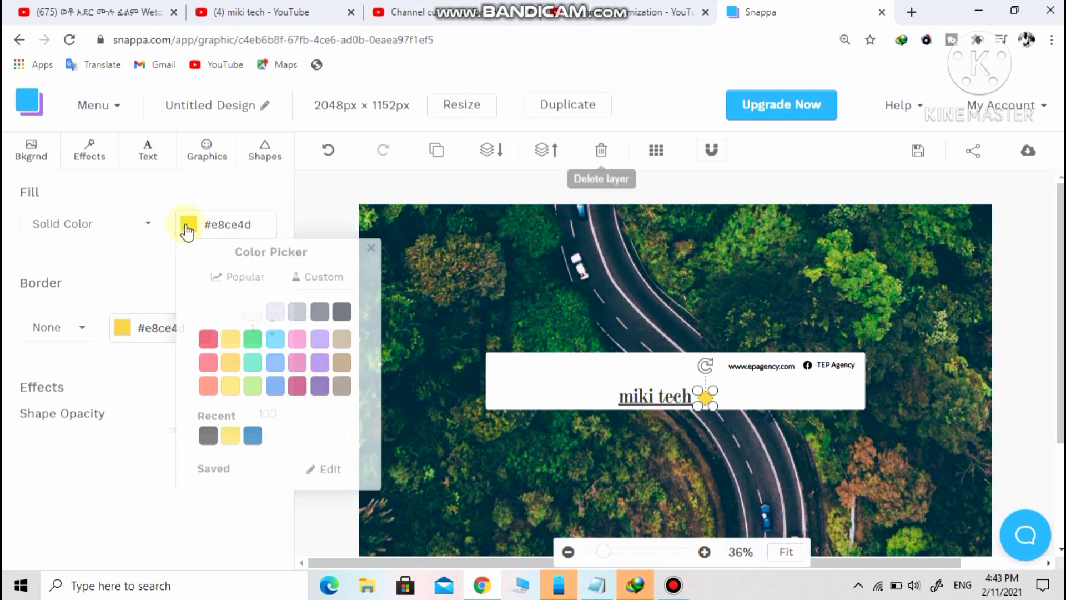
pyautogui.click(207, 340)
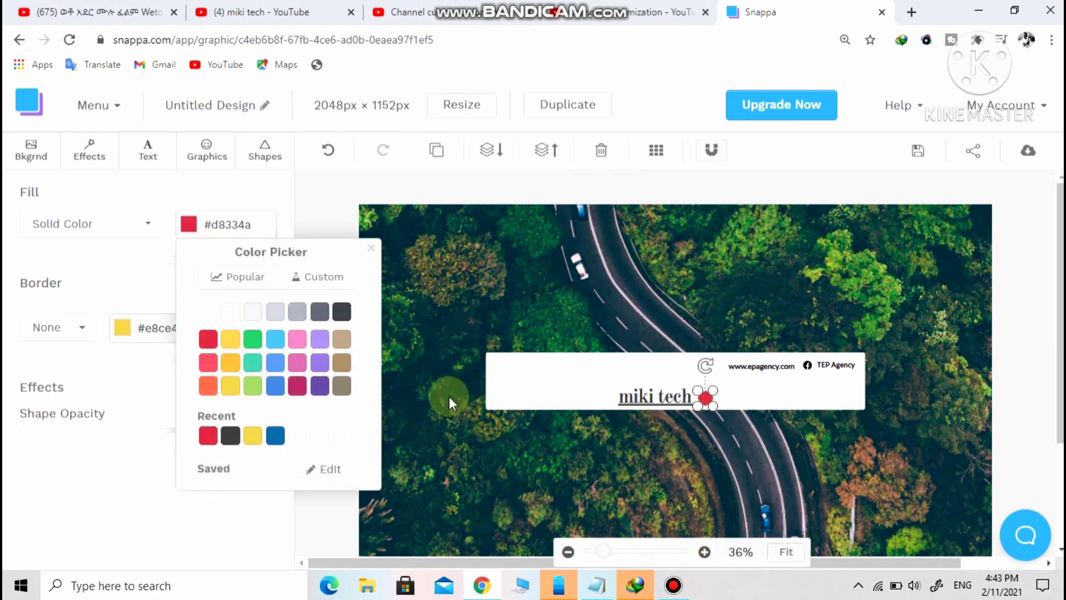
pyautogui.click(341, 309)
pyautogui.click(743, 393)
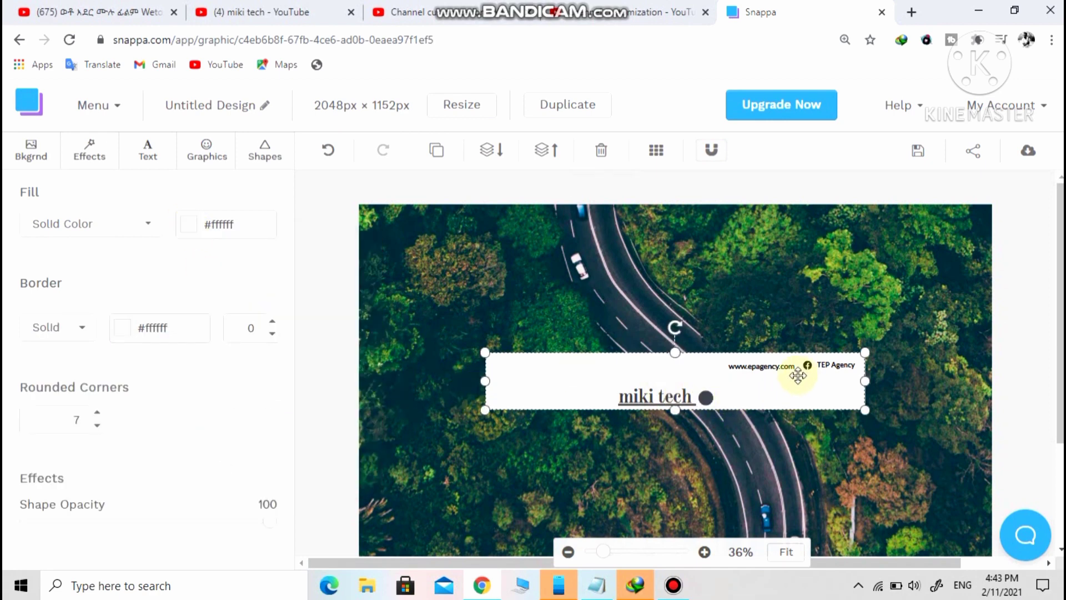
pyautogui.click(759, 364)
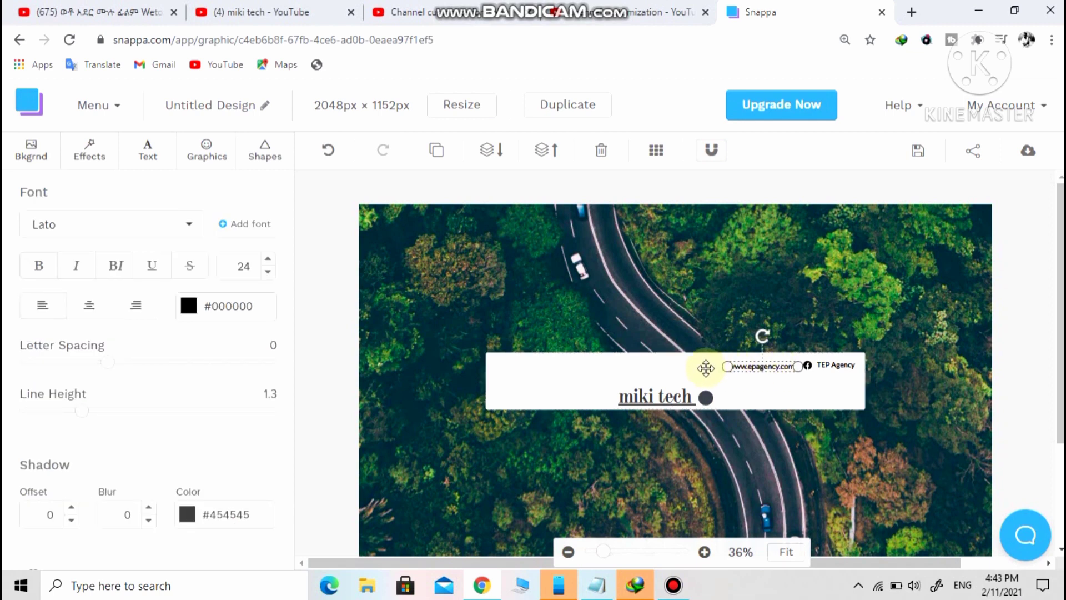
pyautogui.moveTo(736, 364); pyautogui.dragTo(707, 366)
pyautogui.moveTo(558, 368); pyautogui.dragTo(523, 368)
pyautogui.doubleClick(595, 368)
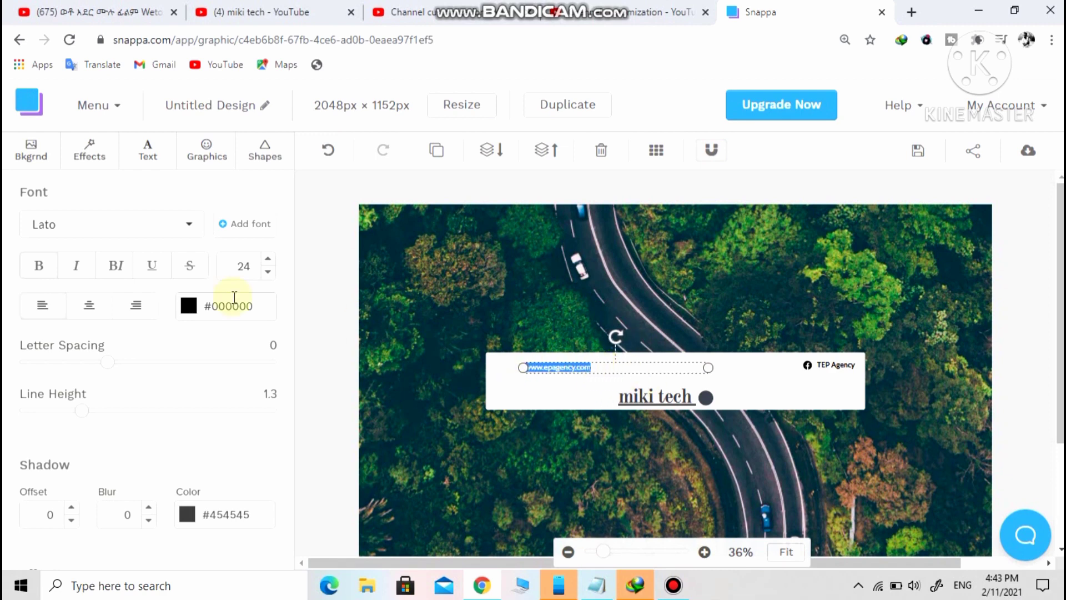
pyautogui.click(190, 228)
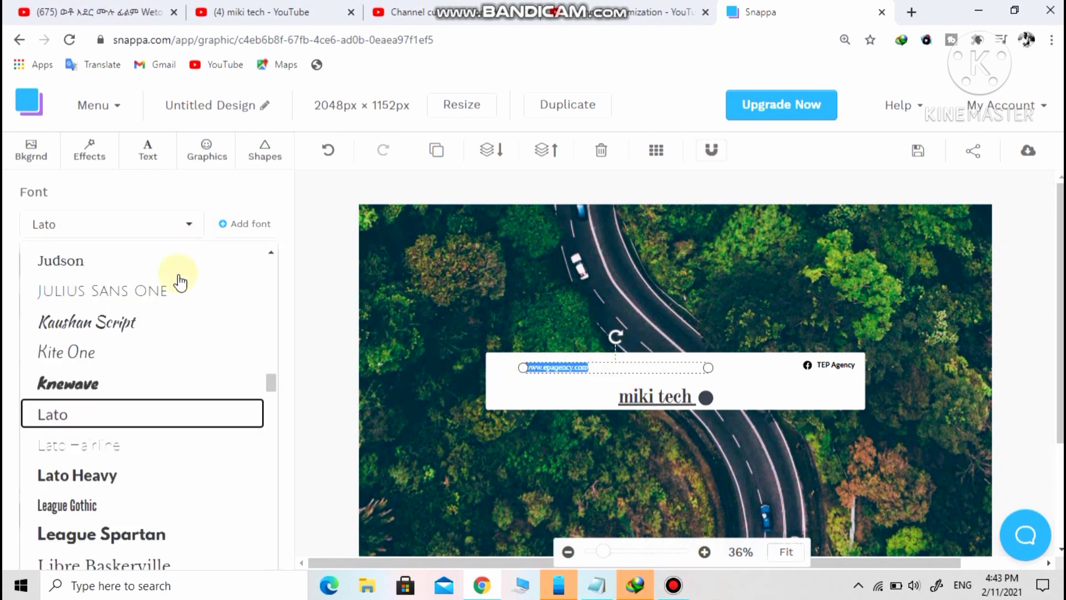
pyautogui.scroll(-2, 158, 364)
pyautogui.scroll(-3, 154, 367)
pyautogui.click(122, 268)
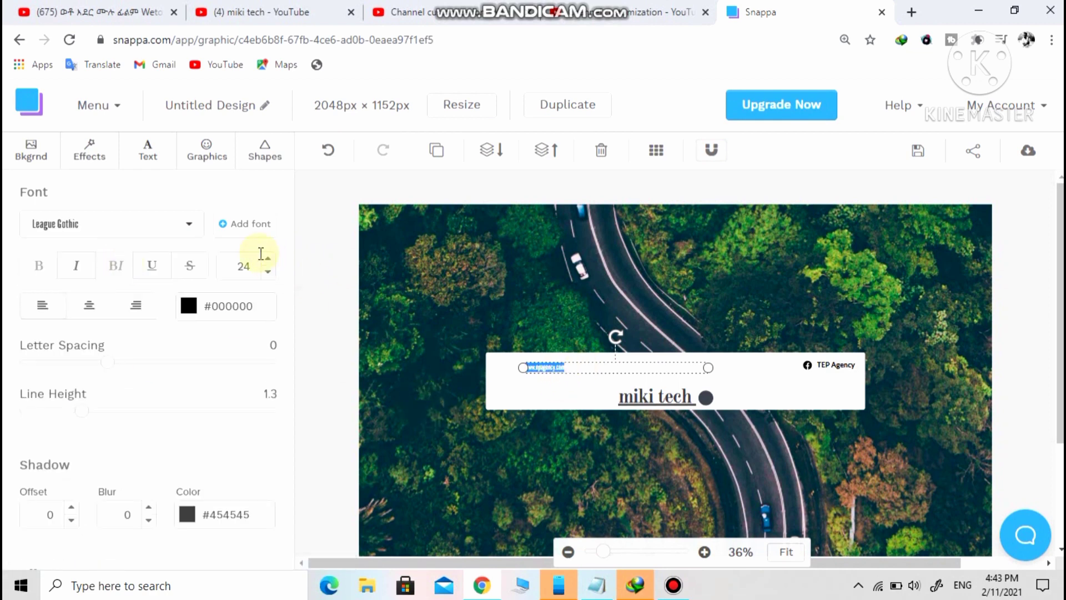
pyautogui.click(268, 261)
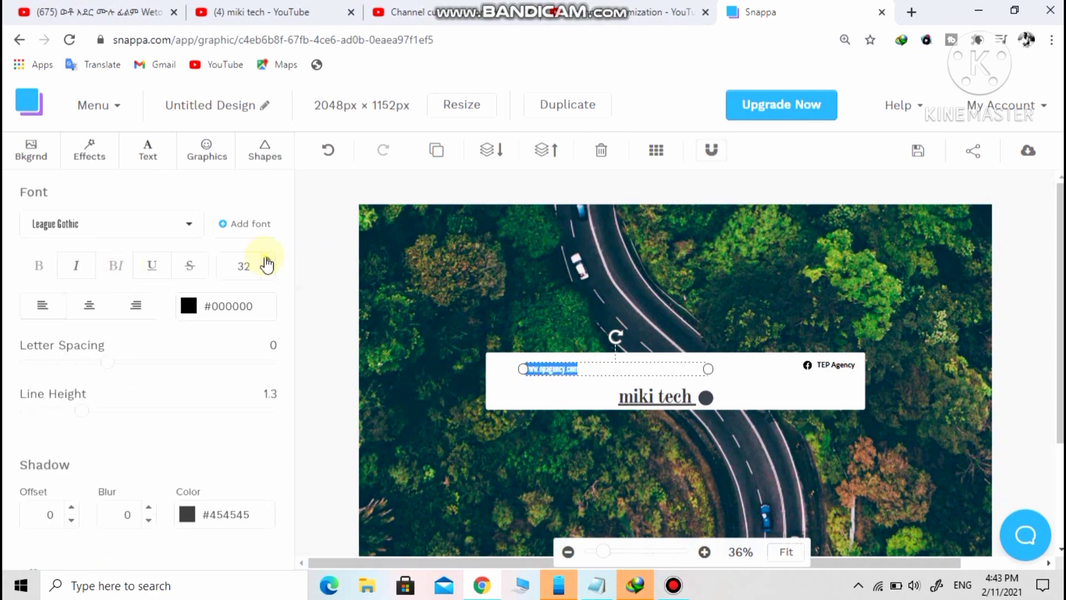
pyautogui.click(267, 261)
pyautogui.click(267, 261)
pyautogui.click(267, 261)
pyautogui.click(267, 261)
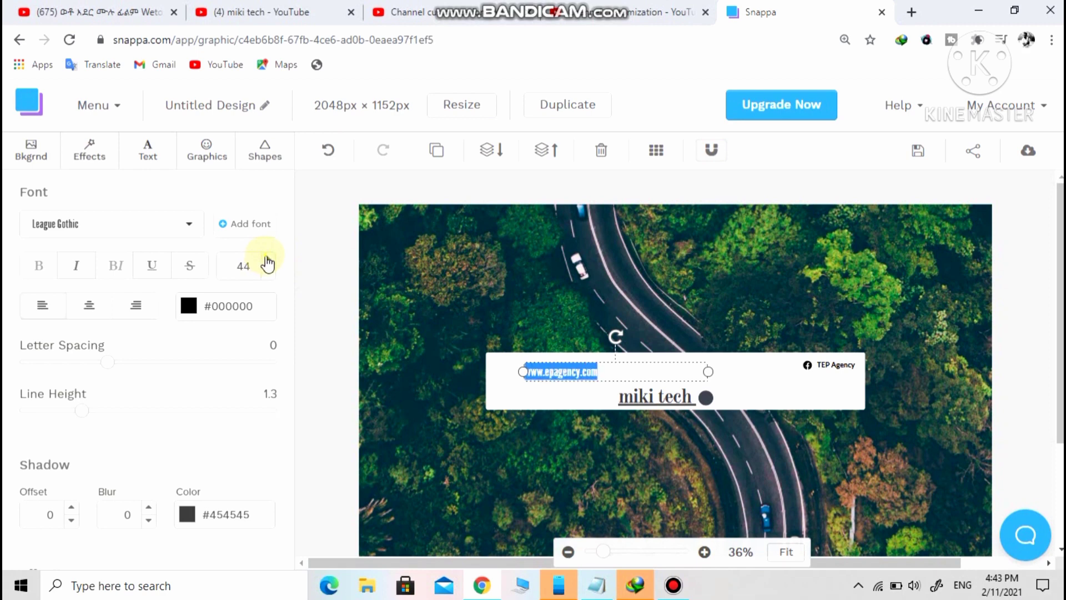
pyautogui.click(267, 261)
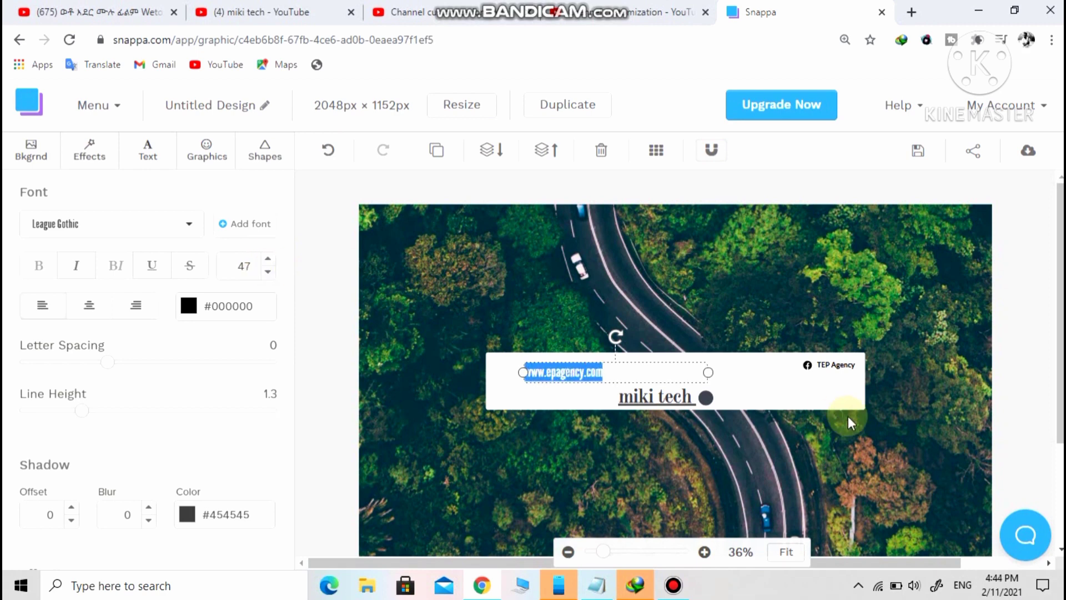
# Delete the "TEP Agency" text and the Facebook icon from the white box.
pyautogui.click(830, 365)
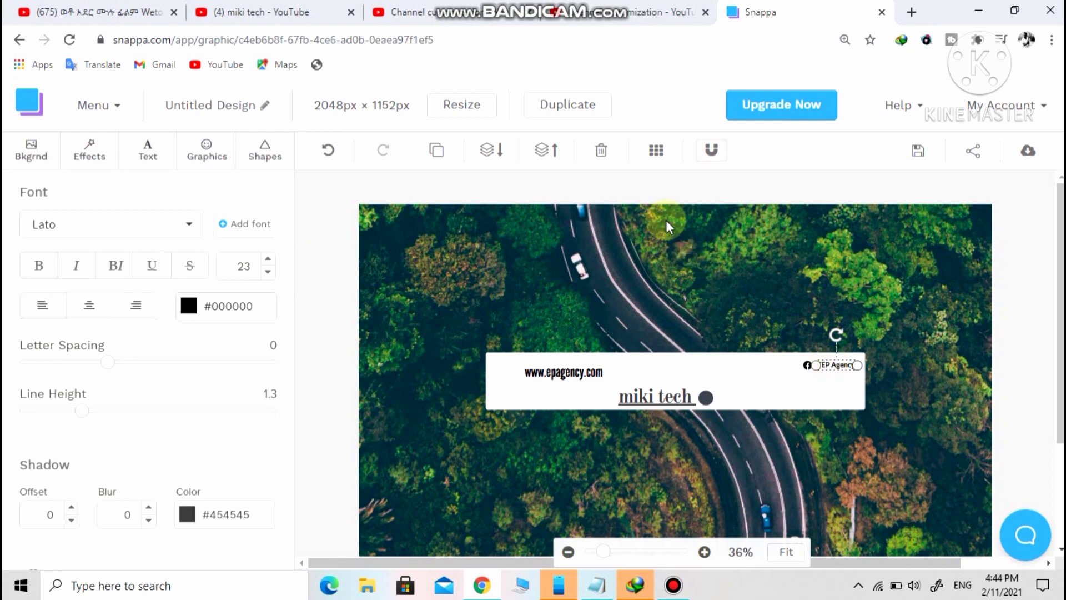
pyautogui.click(601, 150)
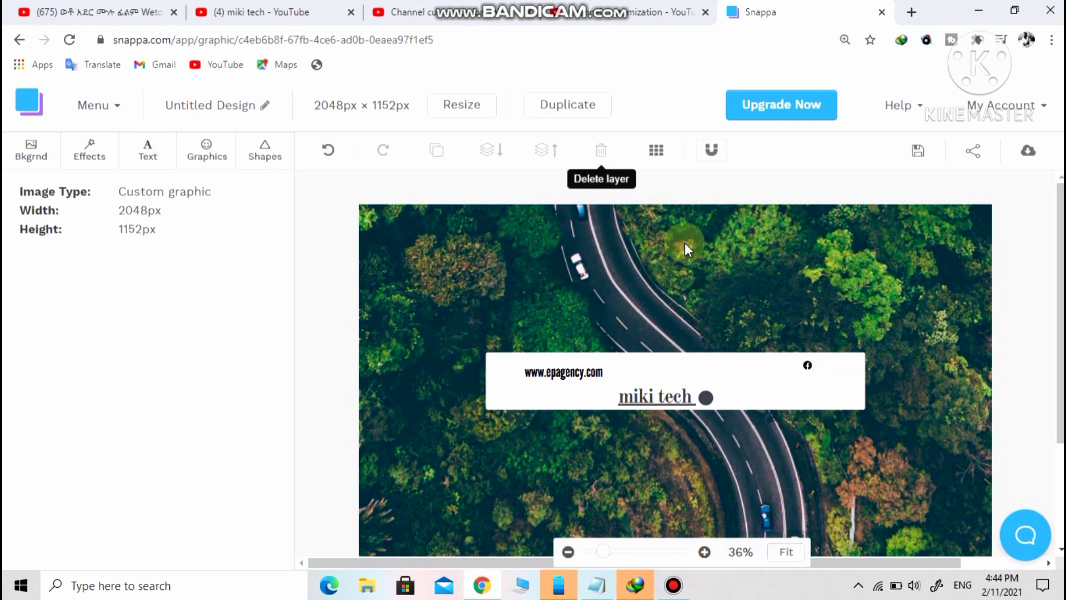
pyautogui.click(810, 364)
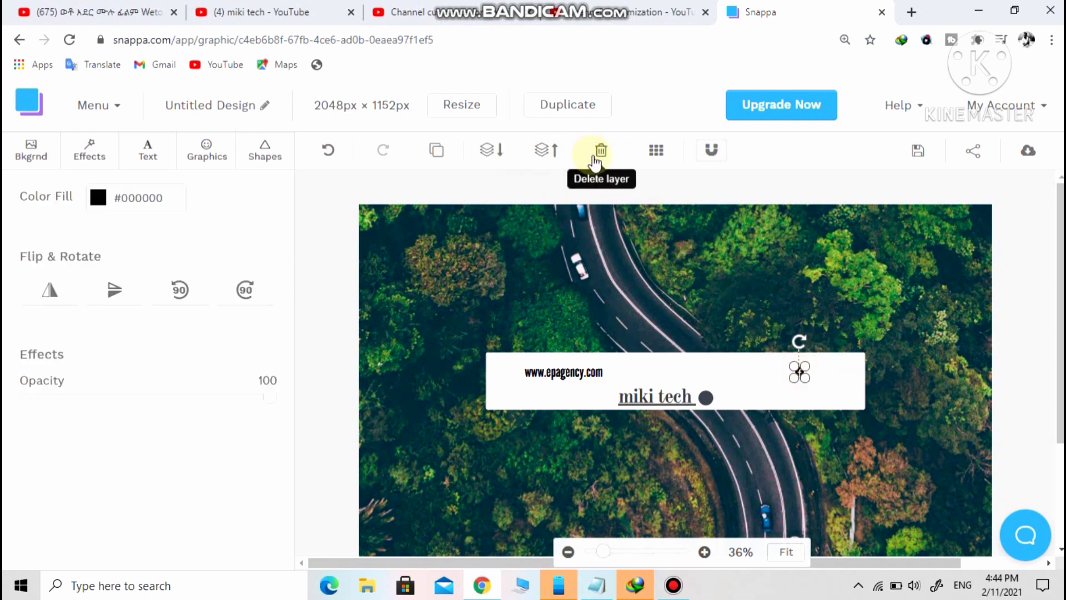
pyautogui.click(597, 153)
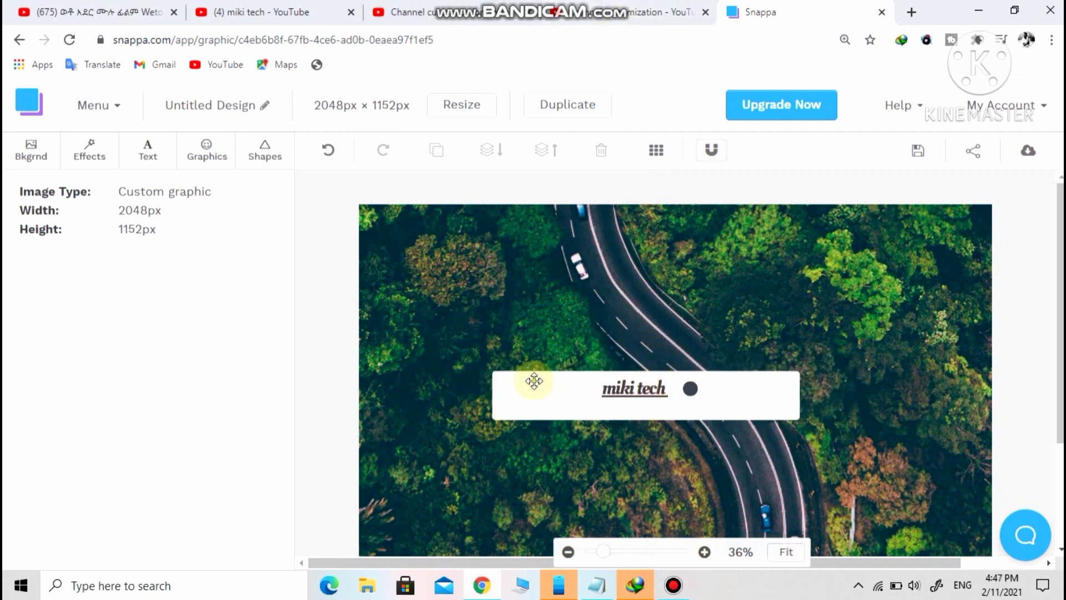
# Fill the box behind "miki tech" with yellow #ffce54 and shift it with its text and circle toward the banner's right side.
pyautogui.click(534, 381)
pyautogui.click(188, 225)
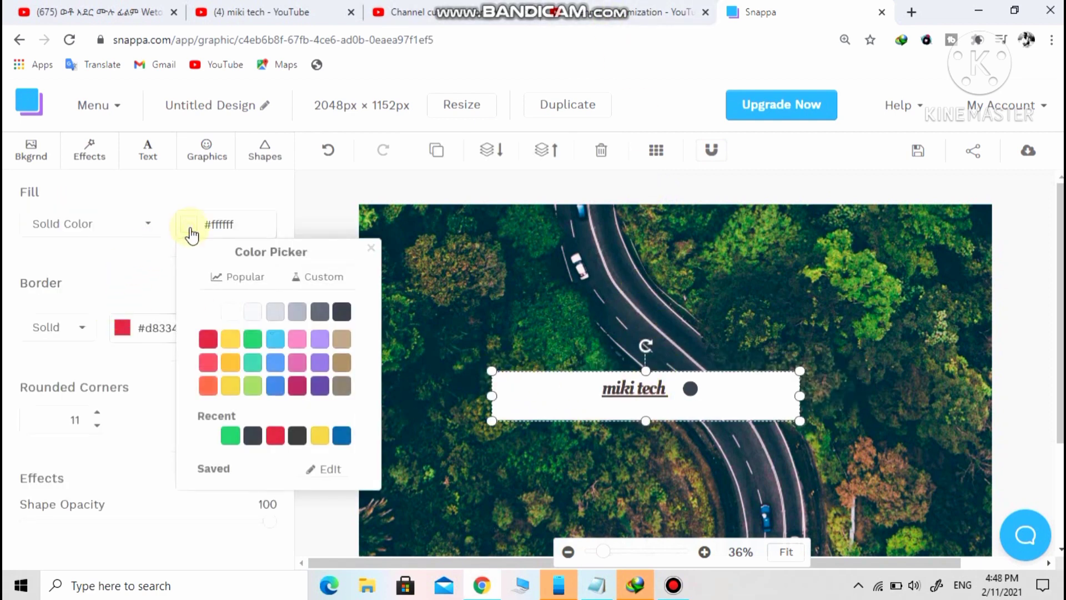
pyautogui.click(231, 360)
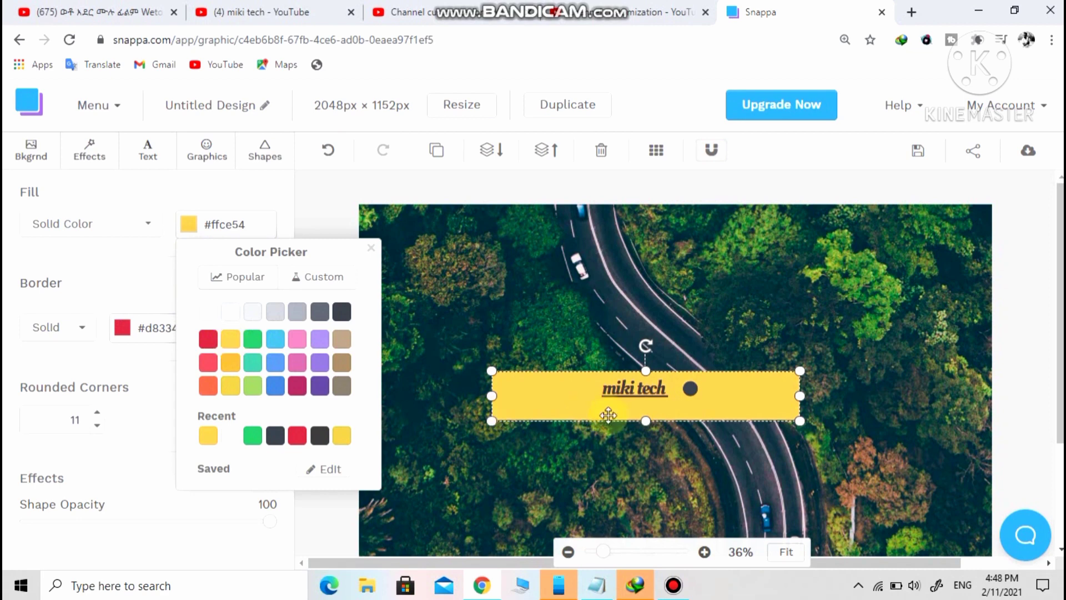
pyautogui.moveTo(610, 414); pyautogui.dragTo(778, 385)
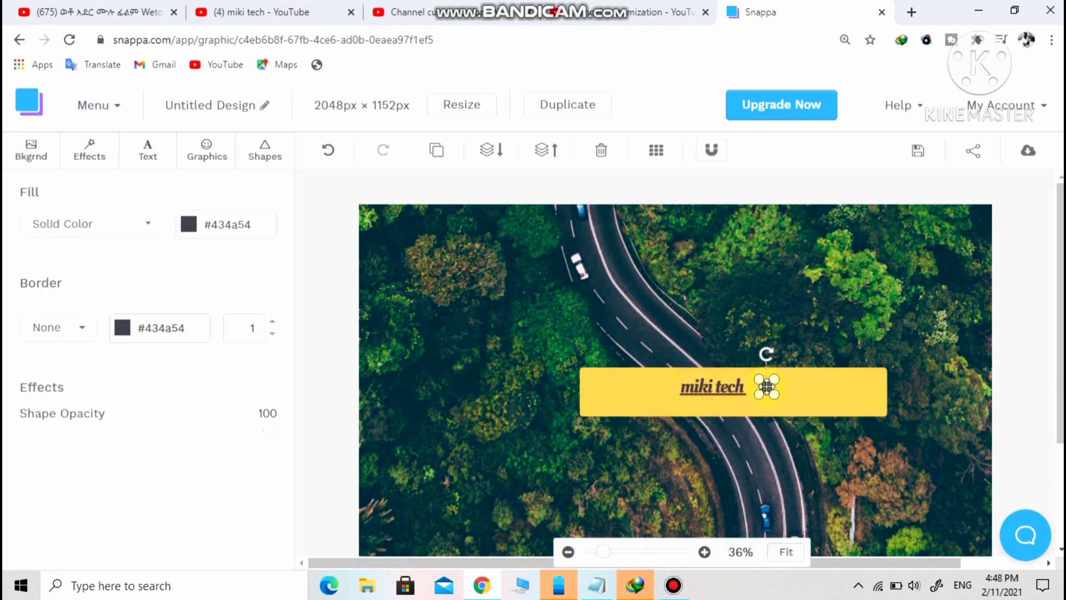
# Delete the dark grey circle beside the "miki tech" text.
pyautogui.rightClick(769, 390)
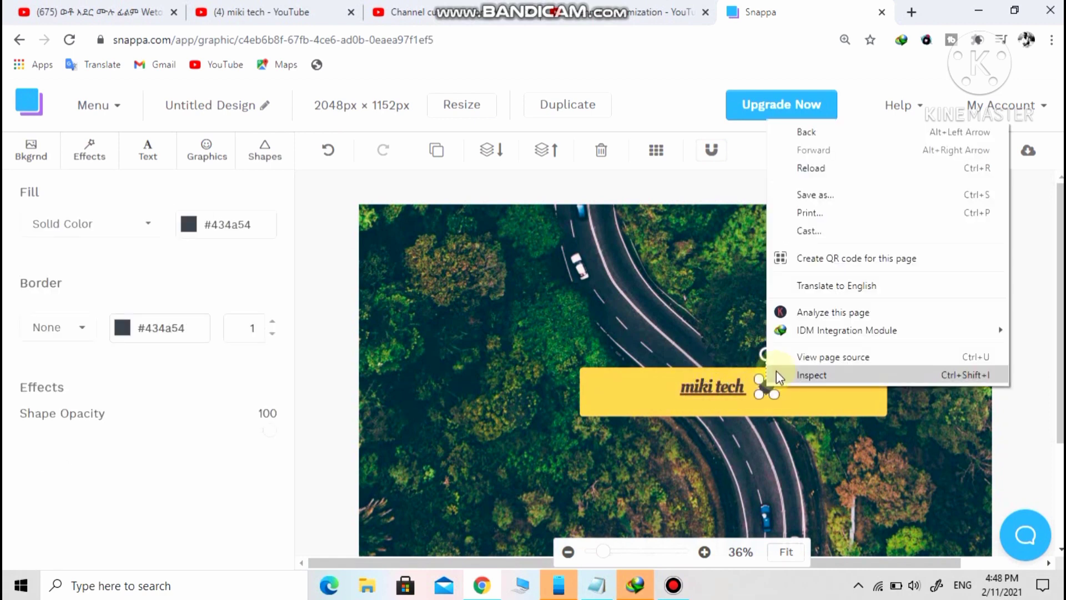
pyautogui.click(593, 156)
pyautogui.click(739, 388)
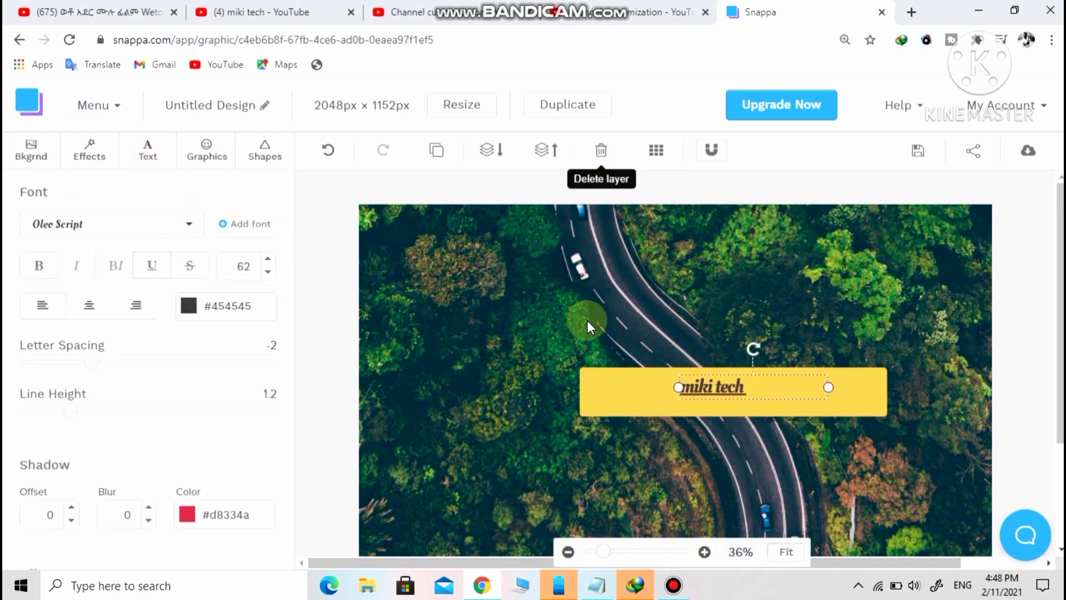
pyautogui.click(631, 385)
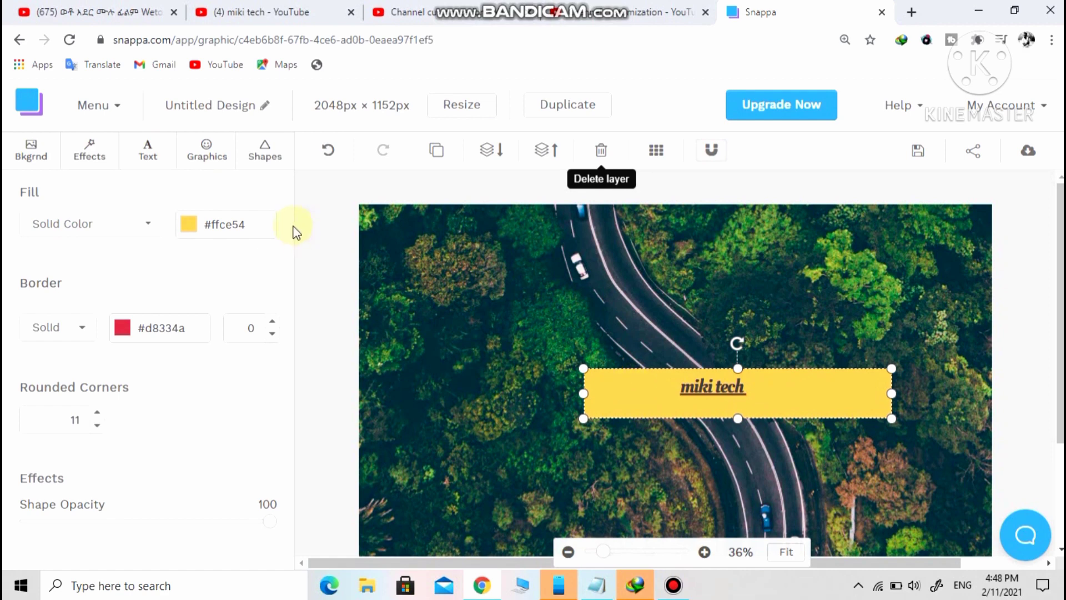
pyautogui.click(161, 153)
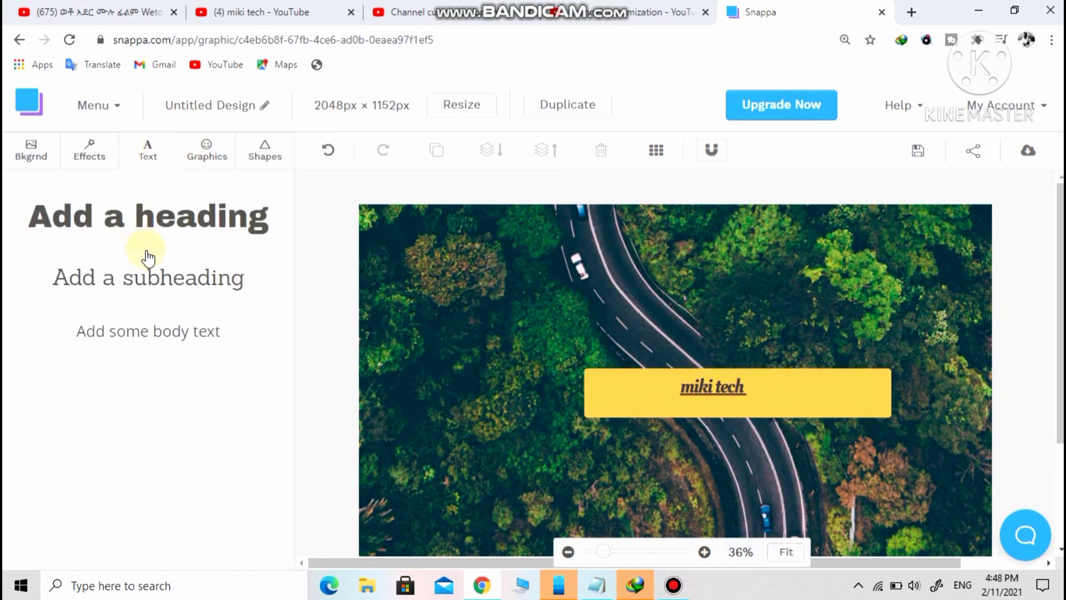
pyautogui.click(90, 149)
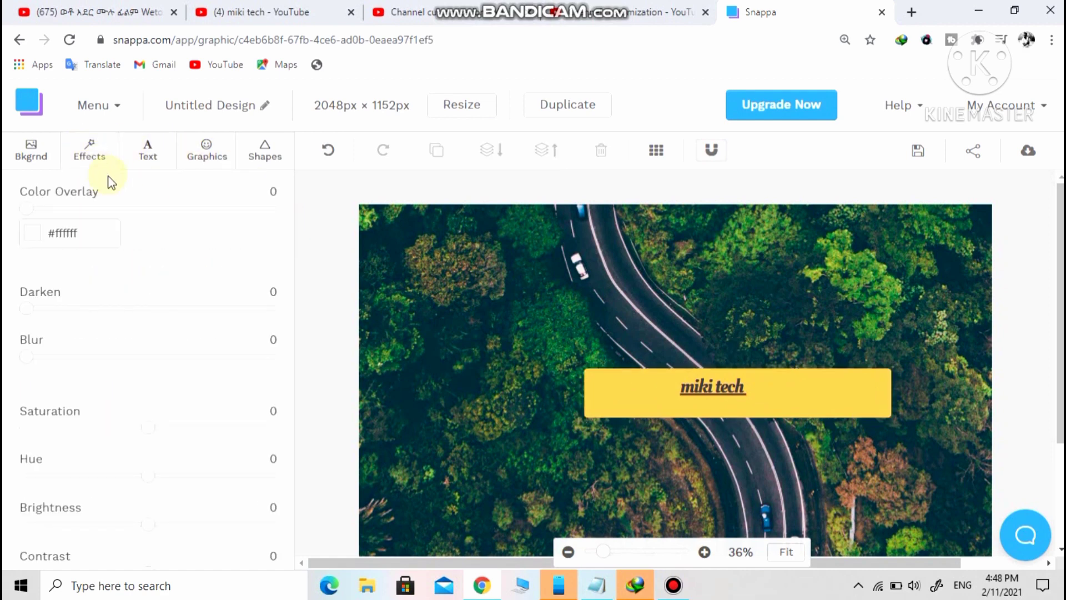
pyautogui.moveTo(28, 210)
pyautogui.mouseDown()
pyautogui.moveTo(172, 238)
pyautogui.moveTo(26, 218)
pyautogui.mouseUp()
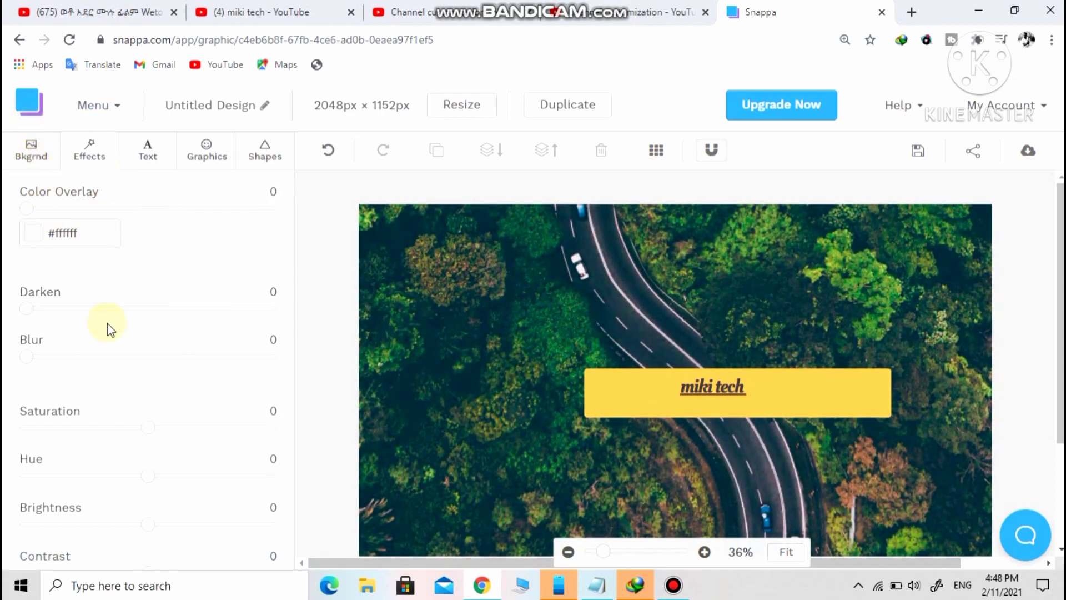
# Search the graphics icons for "telegram" and add the blue round Telegram icon with the white paper plane to the banner.
pyautogui.click(198, 160)
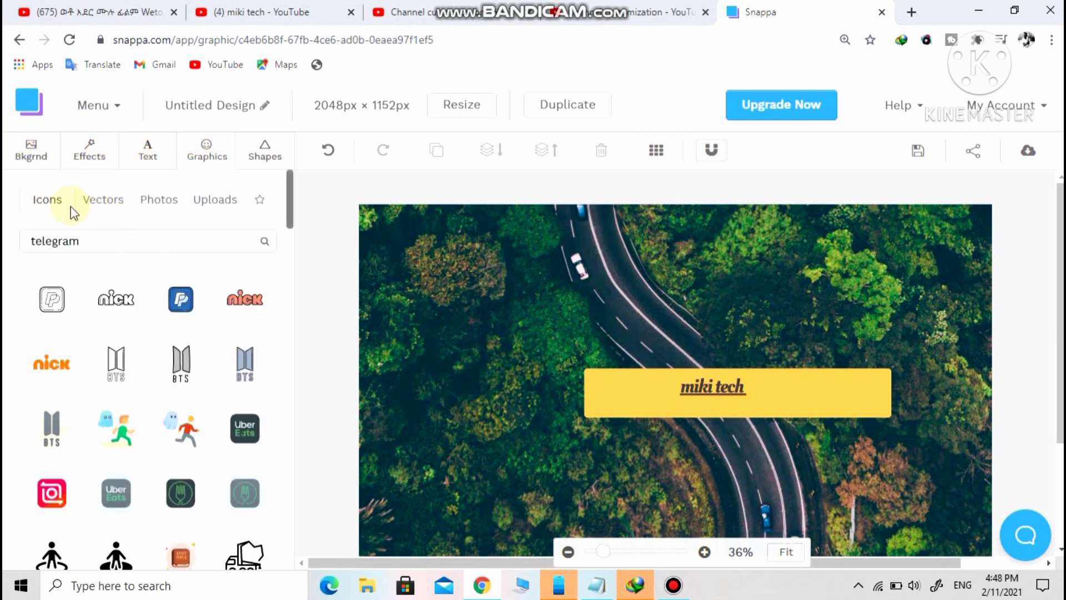
pyautogui.scroll(-4, 147, 340)
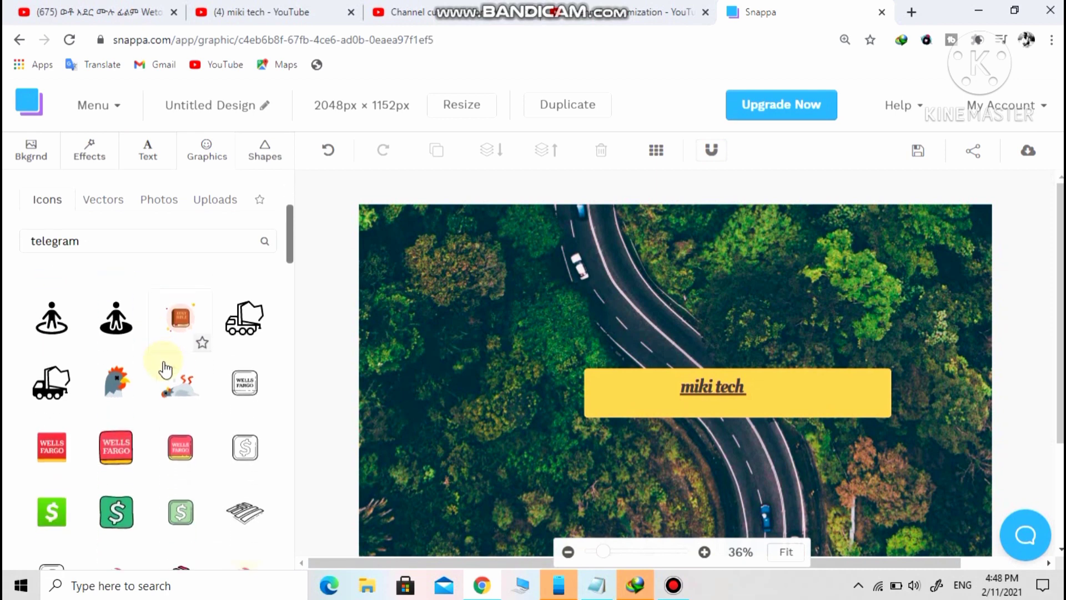
pyautogui.scroll(-15, 165, 370)
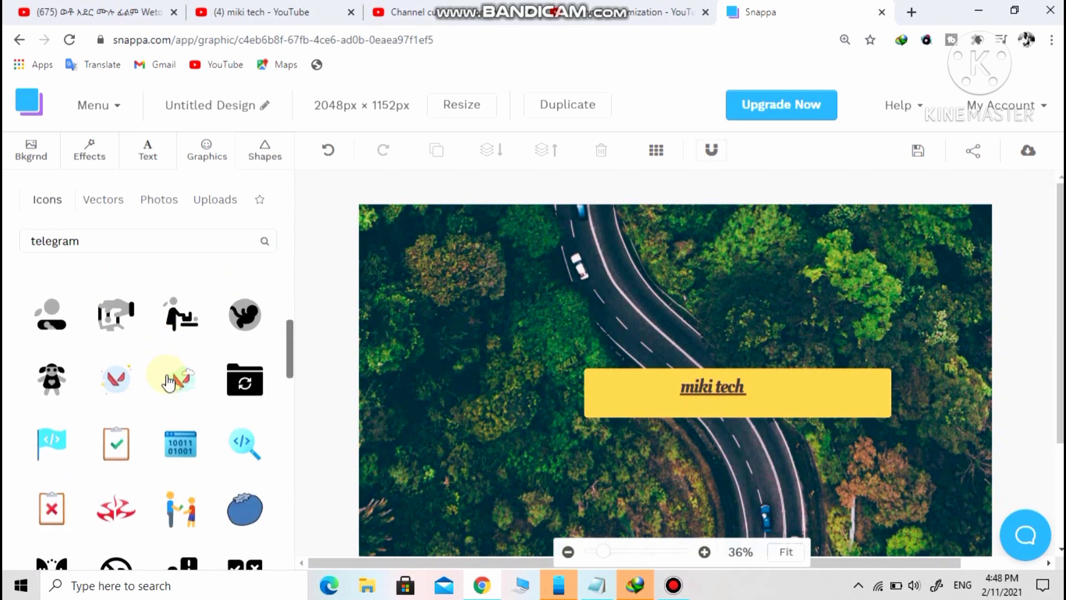
pyautogui.scroll(-6, 225, 403)
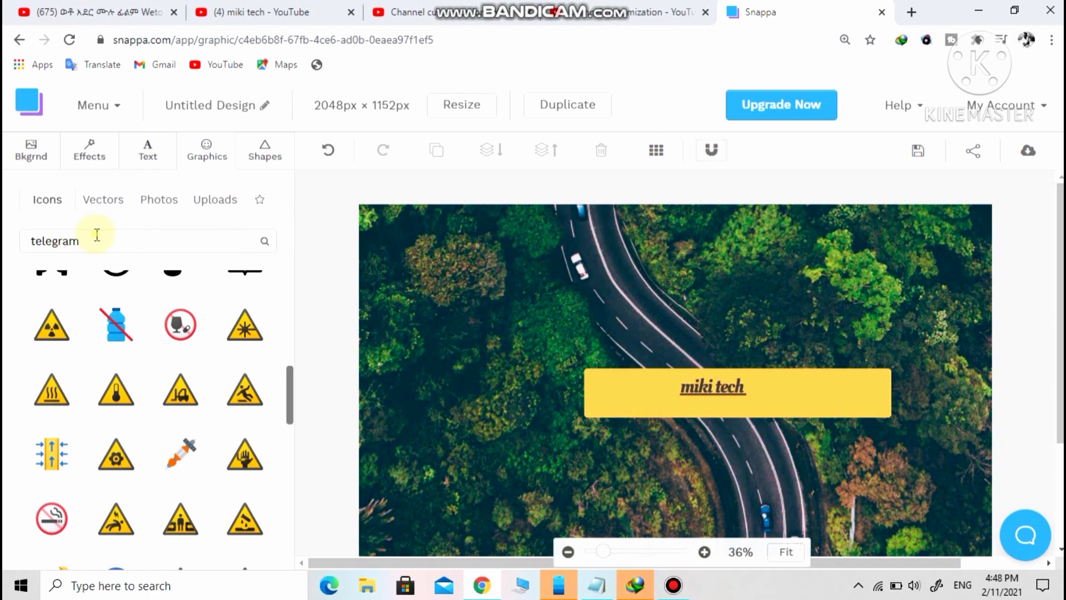
pyautogui.click(265, 242)
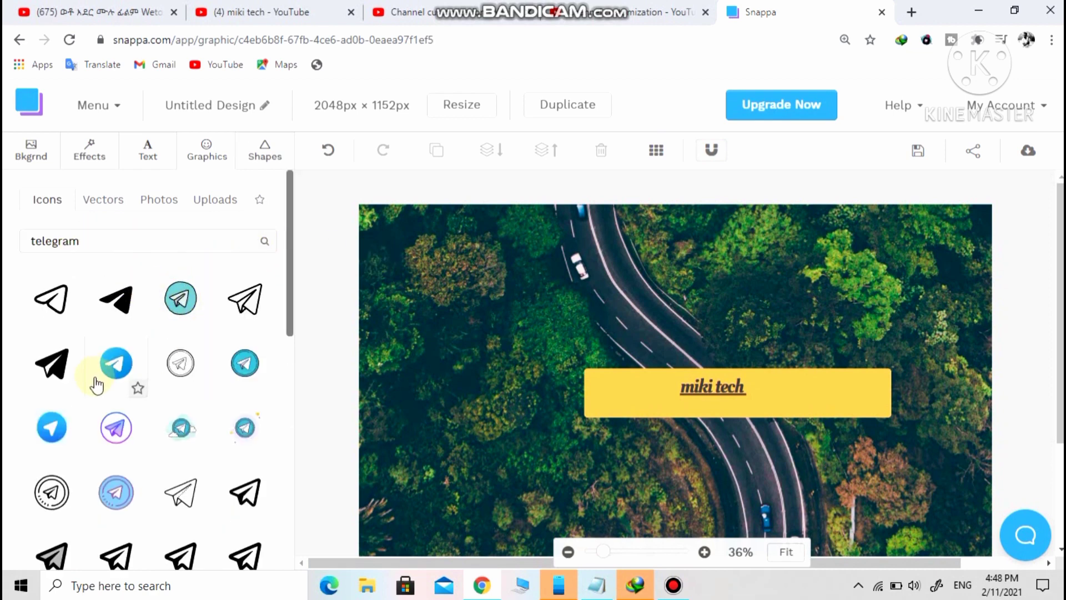
pyautogui.scroll(-3, 94, 386)
pyautogui.scroll(-5, 103, 393)
pyautogui.scroll(8, 137, 388)
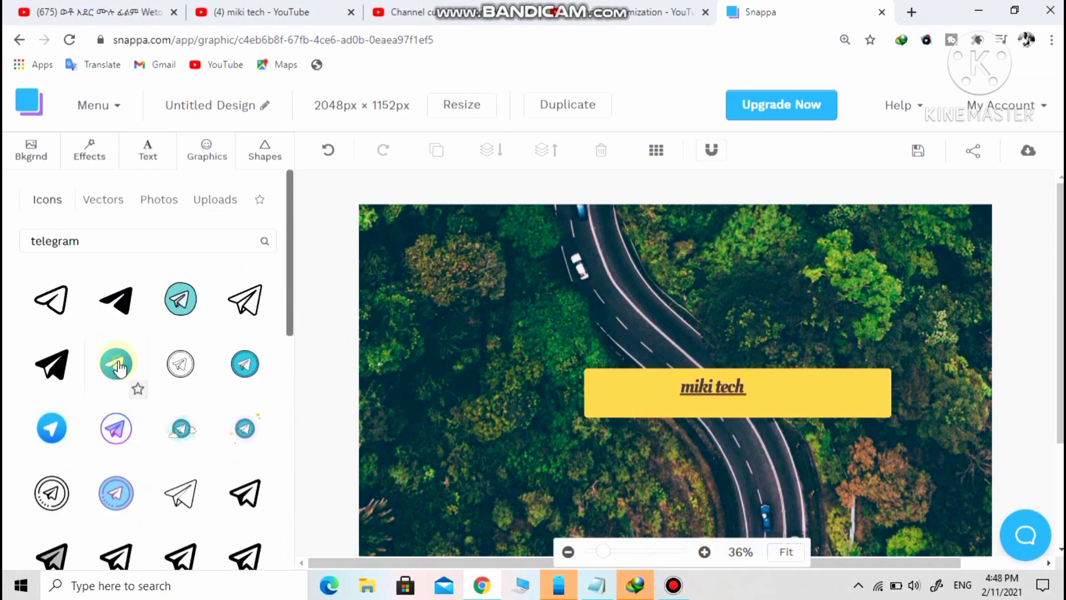
pyautogui.click(117, 365)
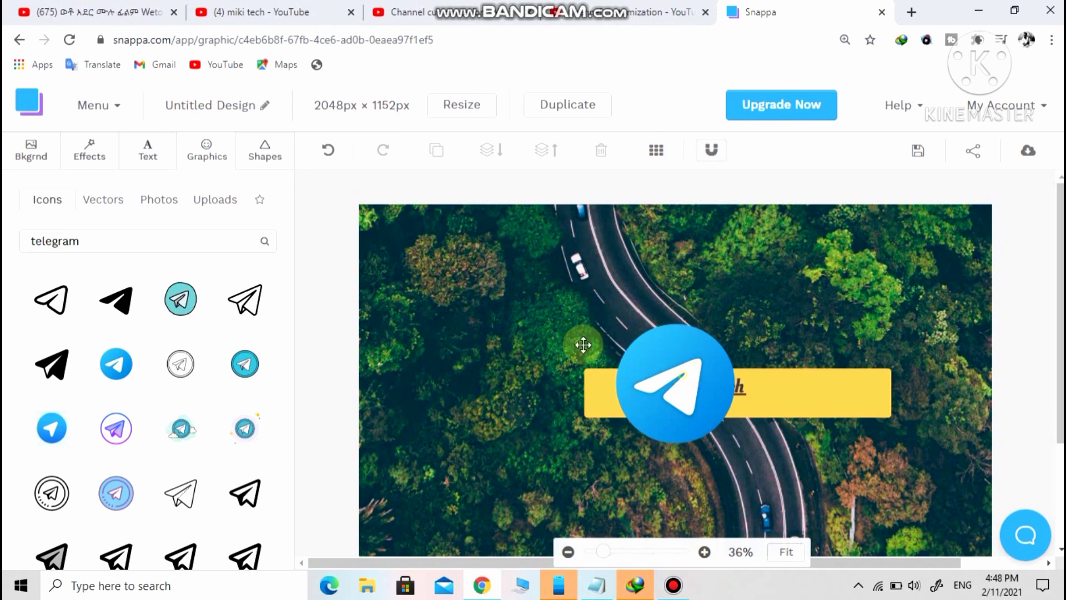
# Shrink the Telegram icon to less than half its size and place it in the banner's lower-left corner.
pyautogui.moveTo(583, 345); pyautogui.dragTo(459, 309)
pyautogui.moveTo(528, 238); pyautogui.dragTo(431, 325)
pyautogui.moveTo(406, 370); pyautogui.dragTo(389, 511)
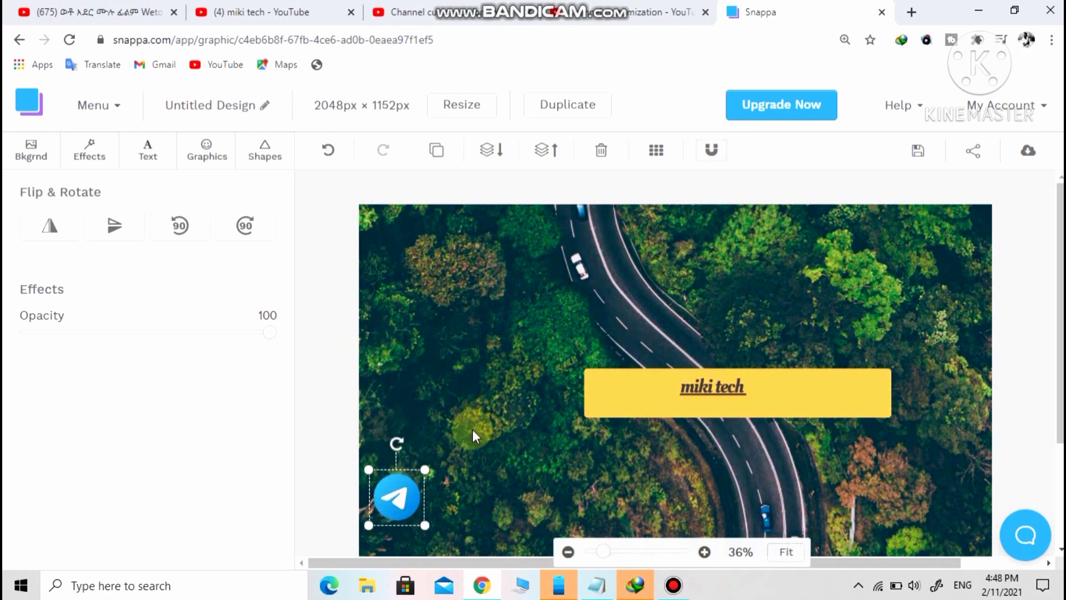
pyautogui.scroll(-2, 473, 433)
pyautogui.moveTo(403, 410); pyautogui.dragTo(394, 446)
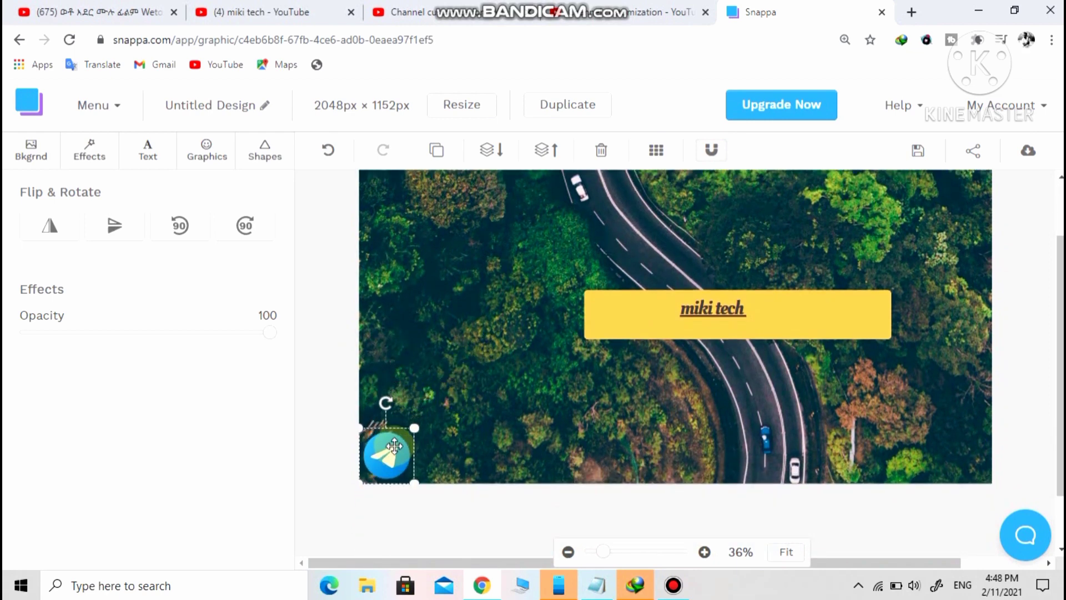
pyautogui.click(436, 448)
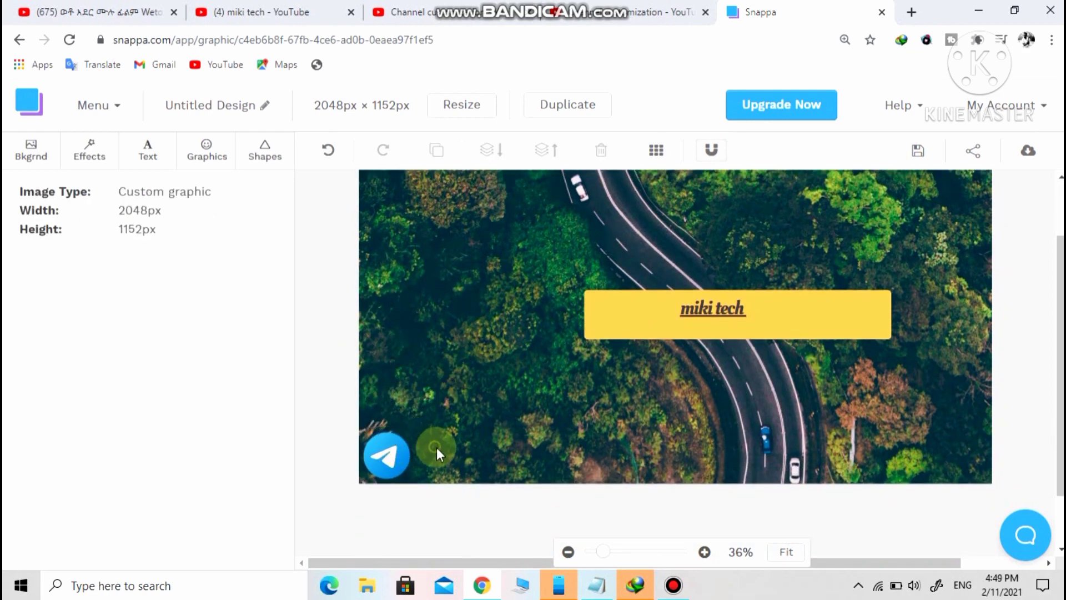
# Add a subheading beside the Telegram icon and replace its placeholder text with "miki tech".
pyautogui.click(135, 157)
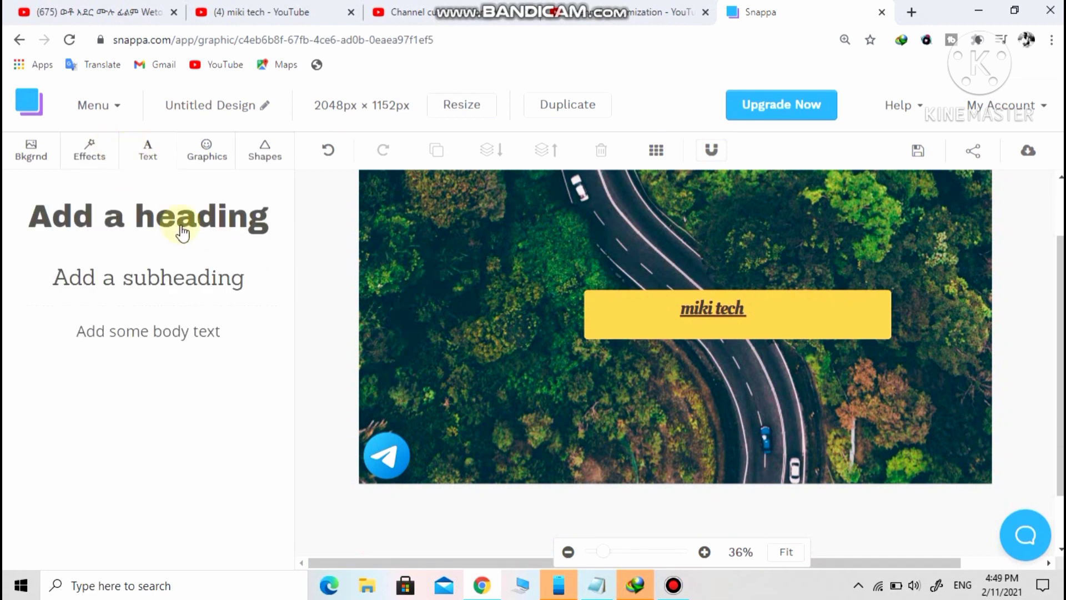
pyautogui.click(165, 280)
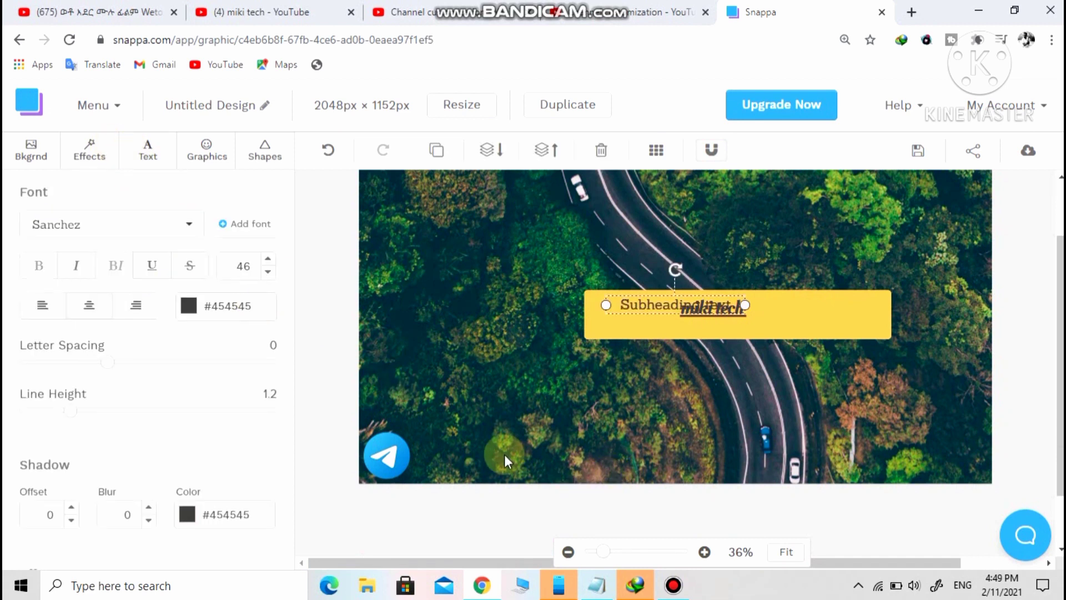
pyautogui.moveTo(653, 302); pyautogui.dragTo(469, 464)
pyautogui.click(507, 461)
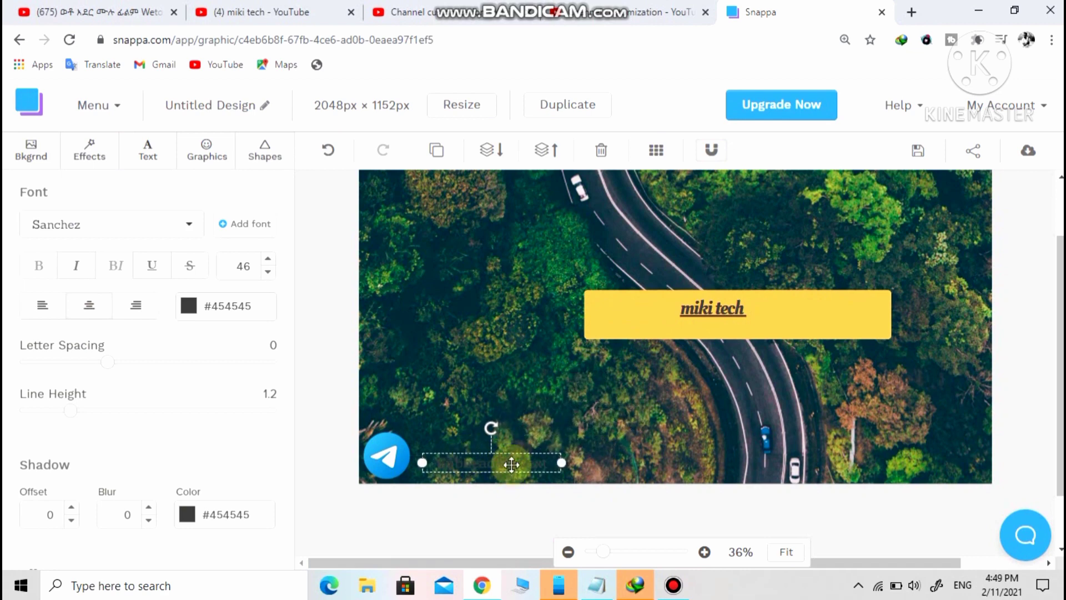
pyautogui.doubleClick(513, 462)
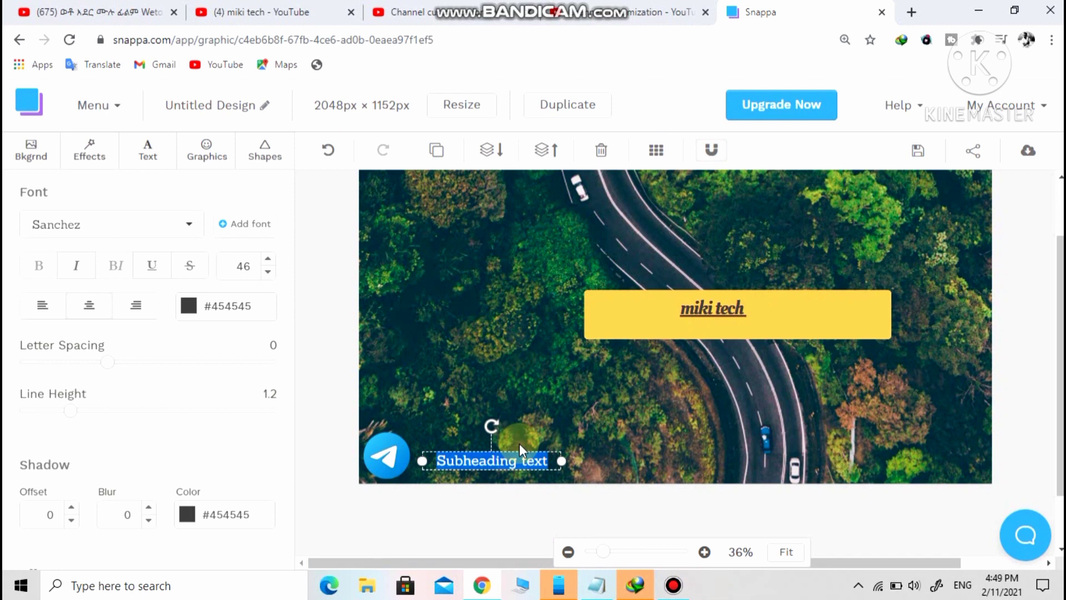
pyautogui.press('BackSpace')
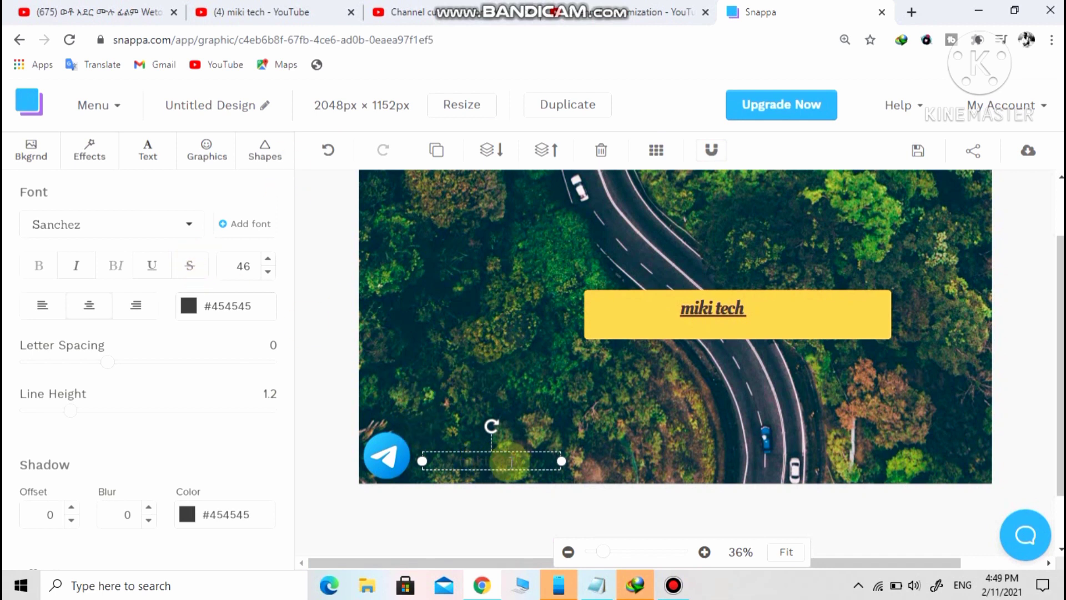
pyautogui.write('miki tech')
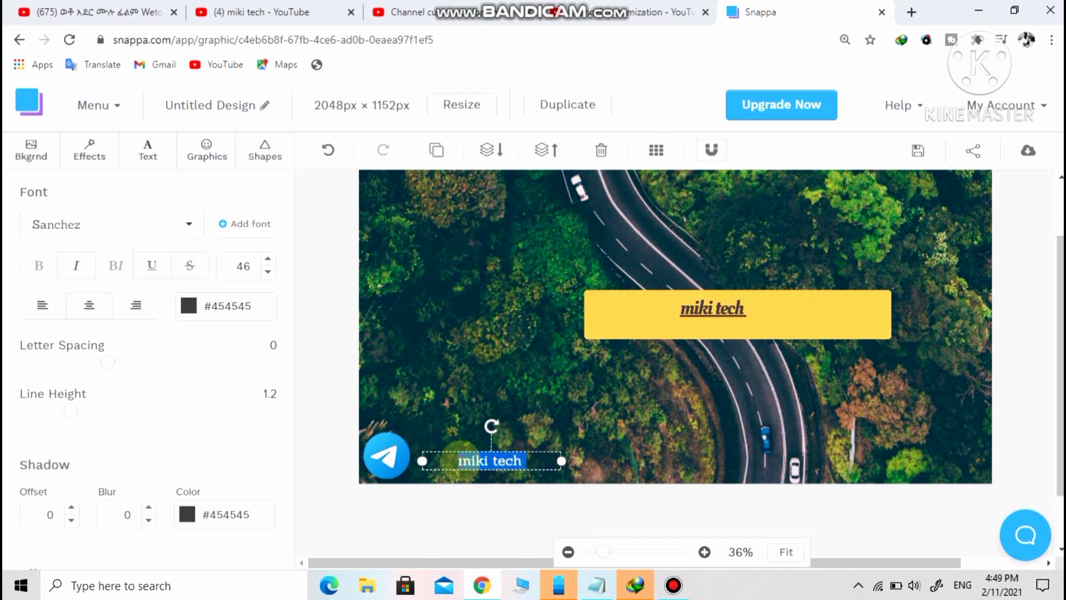
# Color the "miki tech" subheading red #d8334a and move it closer to the Telegram icon.
pyautogui.hotkey('ctrl', 'a')
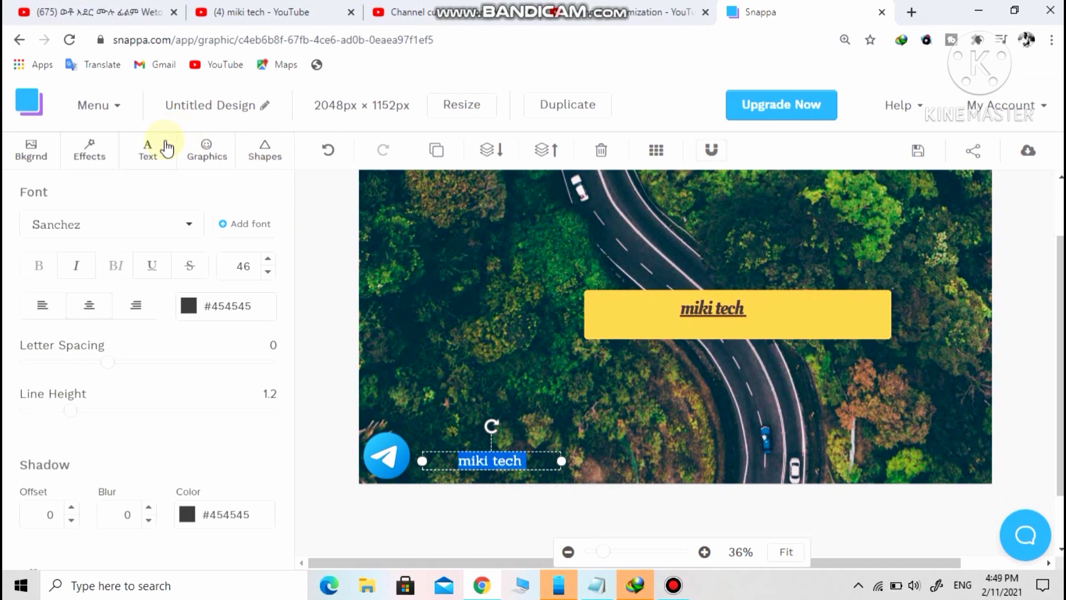
pyautogui.click(191, 305)
pyautogui.click(210, 425)
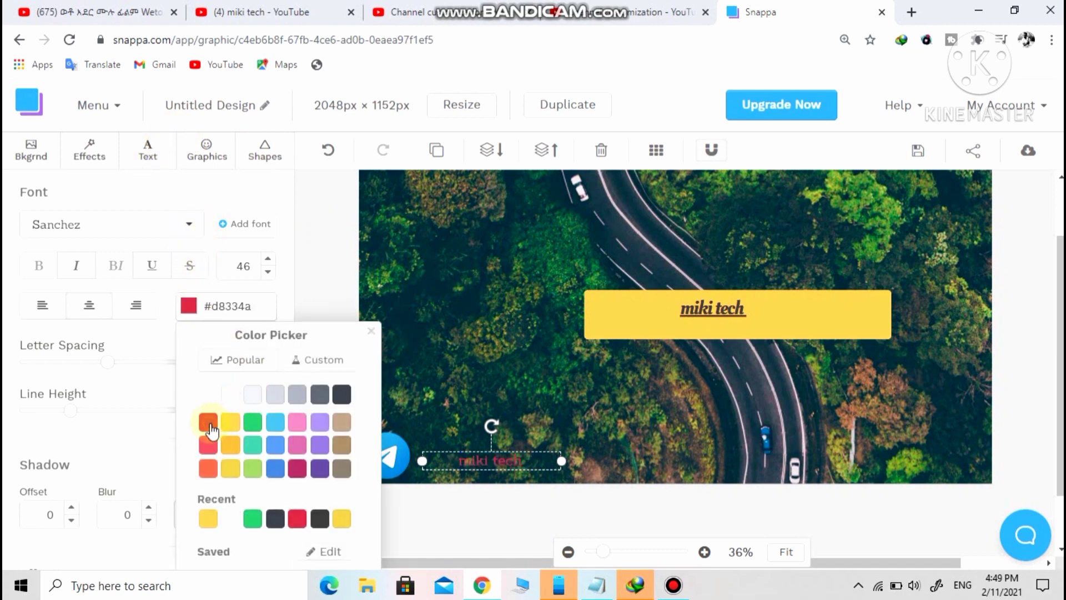
pyautogui.click(275, 424)
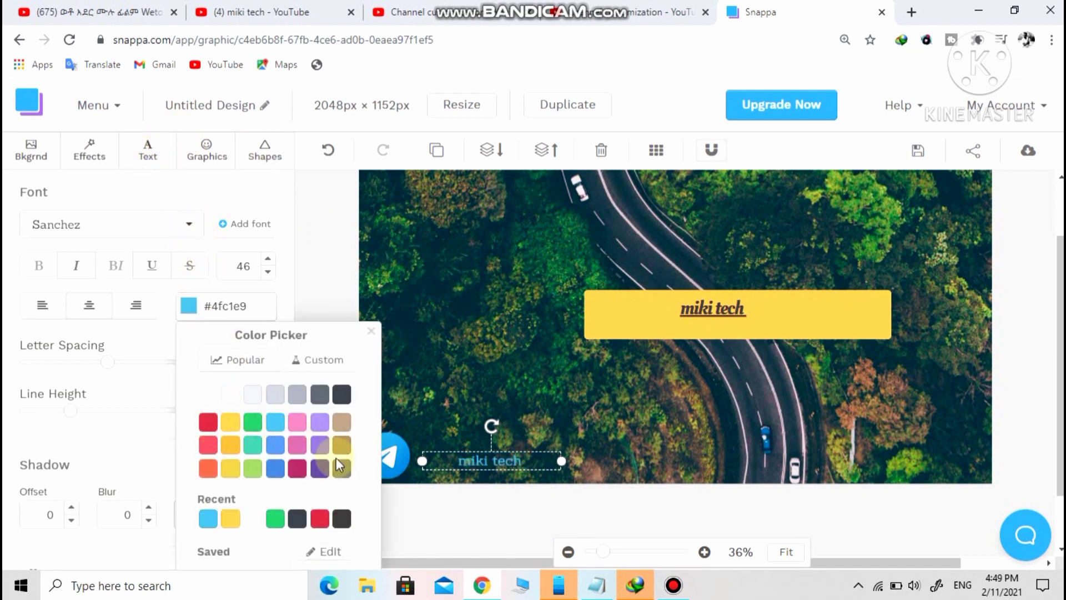
pyautogui.click(350, 395)
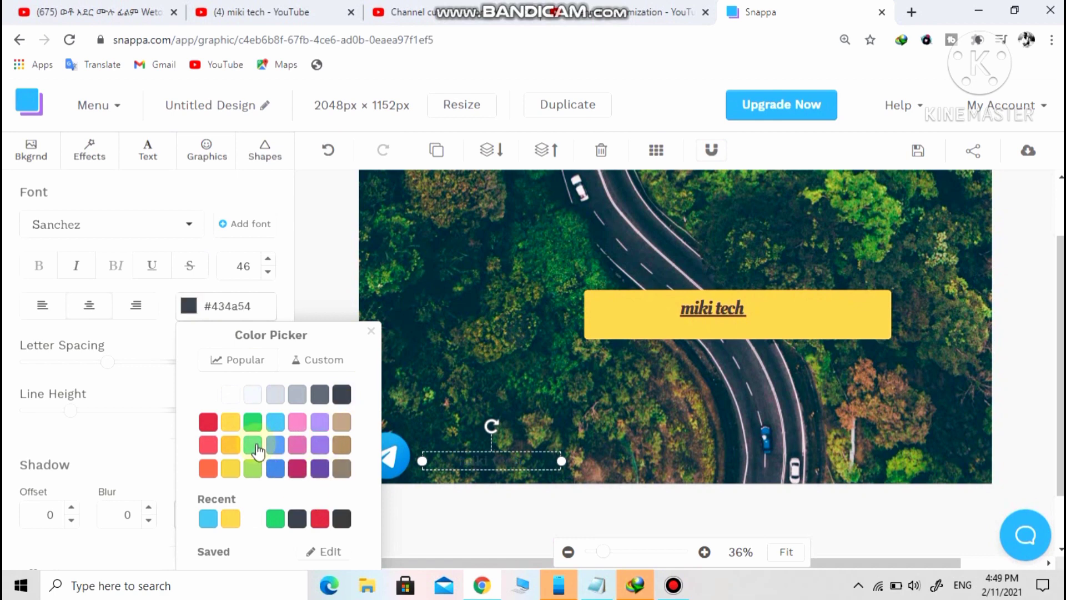
pyautogui.click(209, 425)
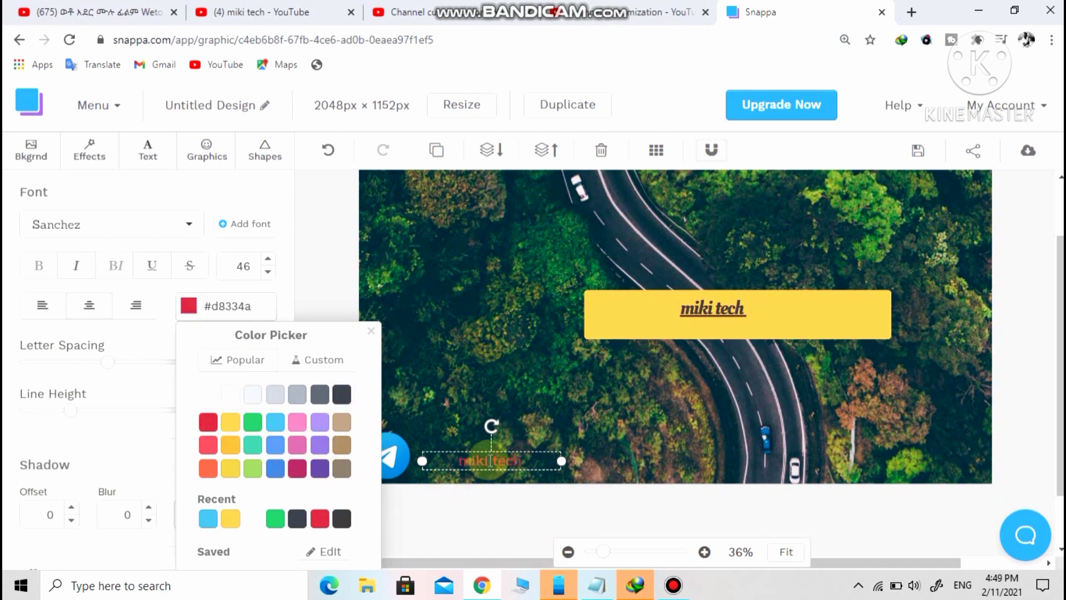
pyautogui.click(505, 451)
pyautogui.moveTo(505, 451); pyautogui.dragTo(470, 456)
pyautogui.click(488, 383)
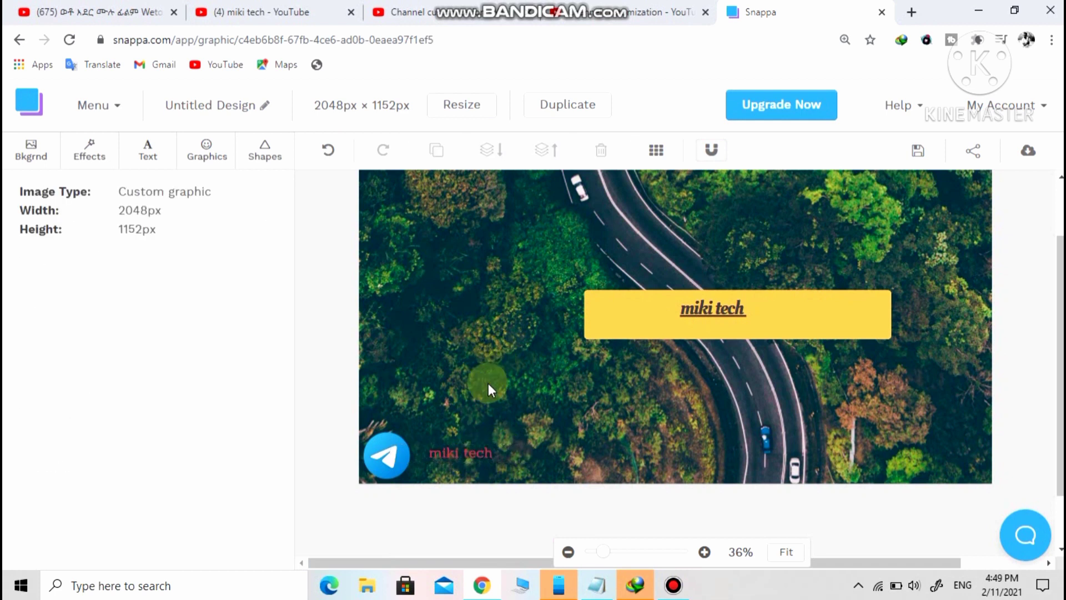
# Set the red "miki tech" subheading to size 48 in the Rubik One font.
pyautogui.click(439, 452)
pyautogui.click(232, 267)
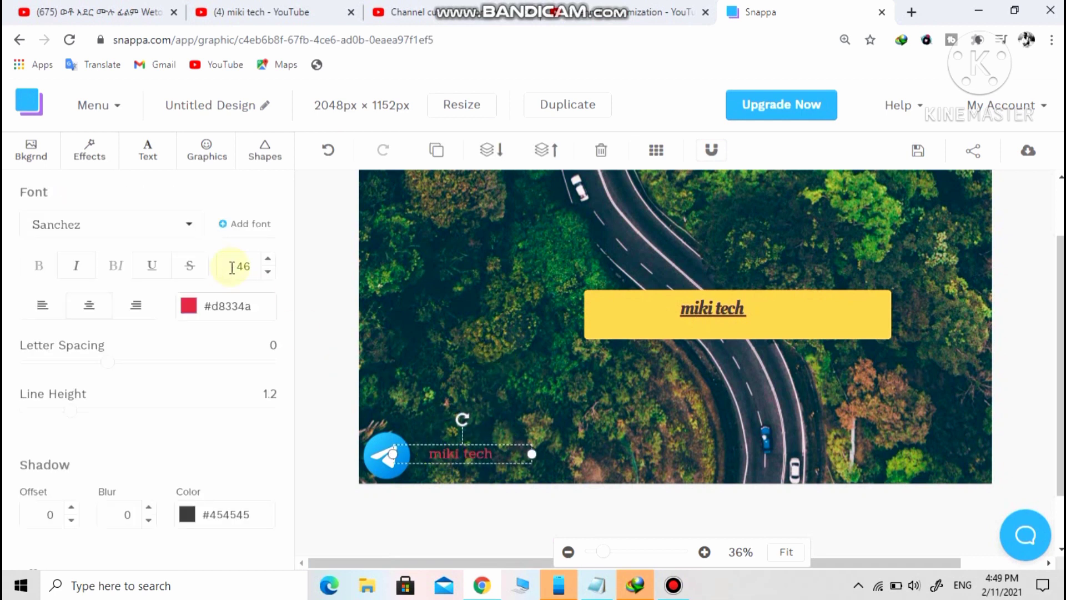
pyautogui.click(266, 258)
pyautogui.click(265, 259)
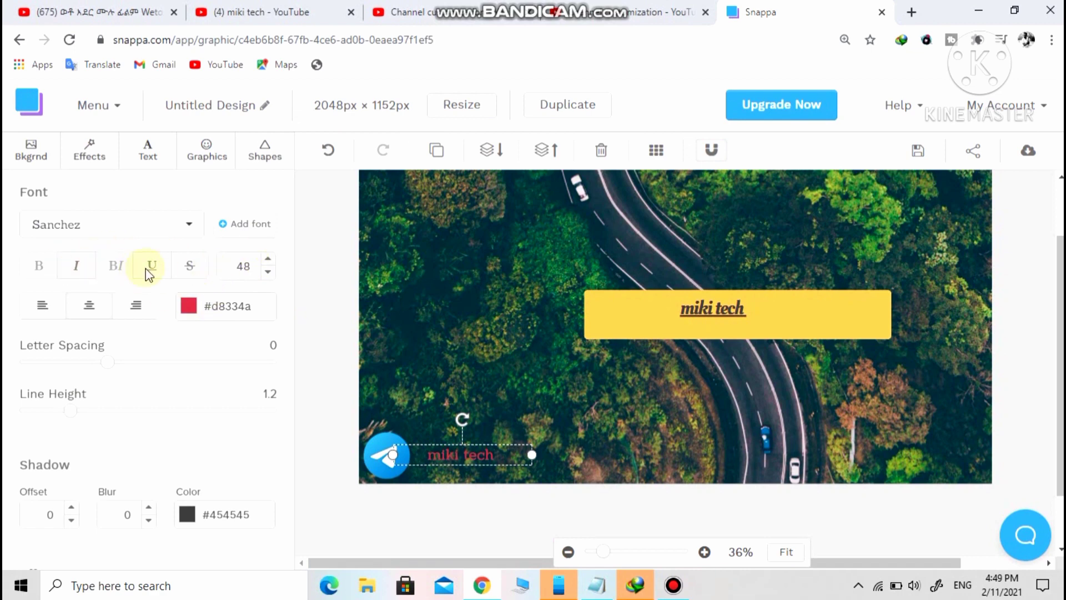
pyautogui.click(174, 226)
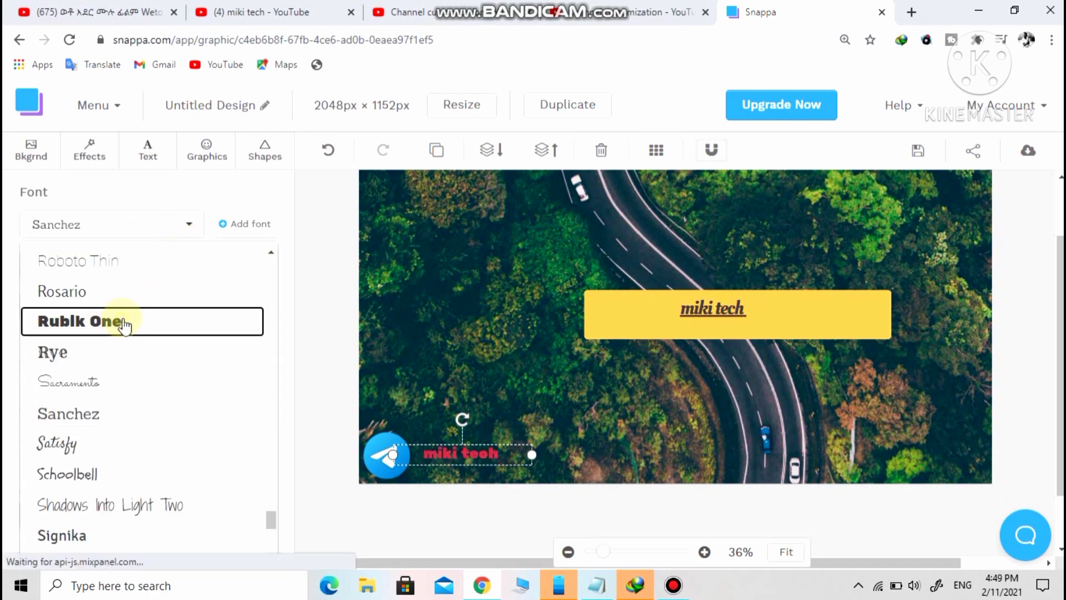
pyautogui.click(117, 321)
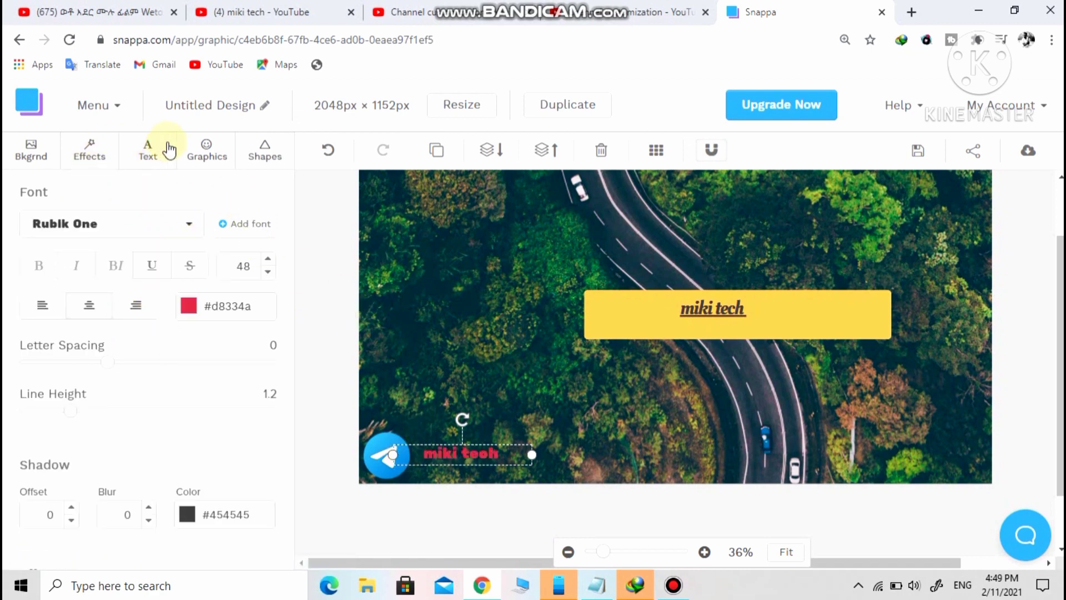
# Search the graphics icons for "Instagram" and add the purple-to-orange gradient Instagram icon to the banner.
pyautogui.click(201, 150)
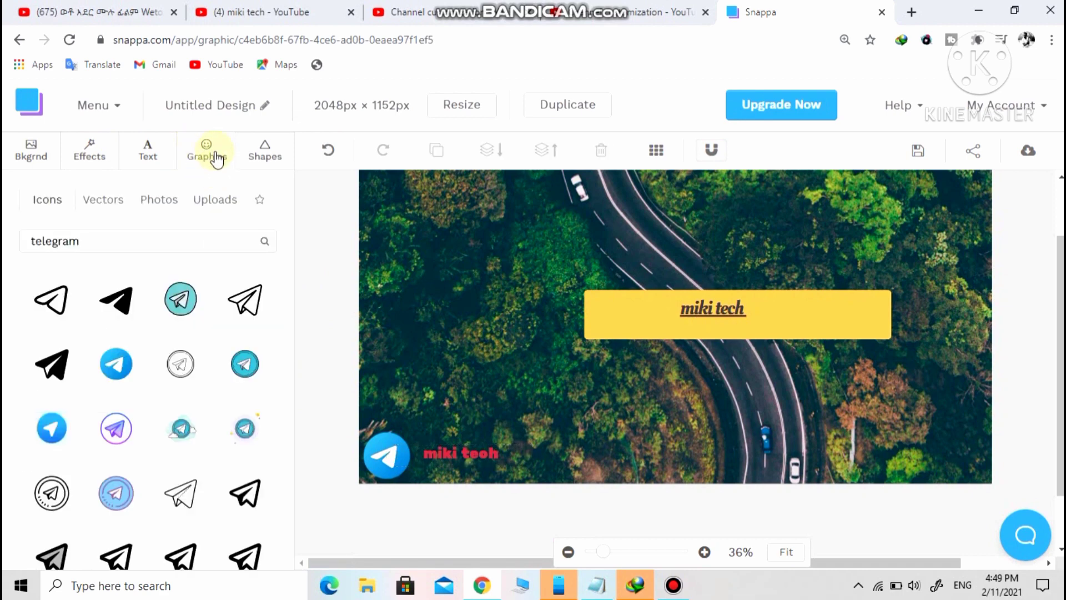
pyautogui.click(265, 244)
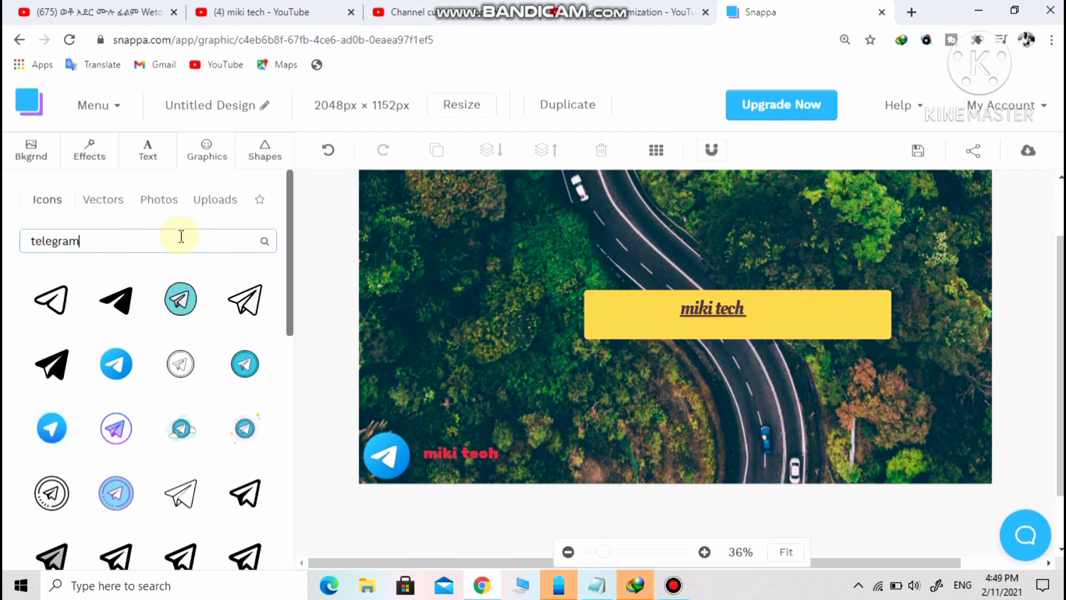
pyautogui.press('BackSpace')
pyautogui.press('BackSpace')
pyautogui.press('BackSpace')
pyautogui.press('BackSpace')
pyautogui.press('BackSpace')
pyautogui.press('BackSpace')
pyautogui.press('BackSpace')
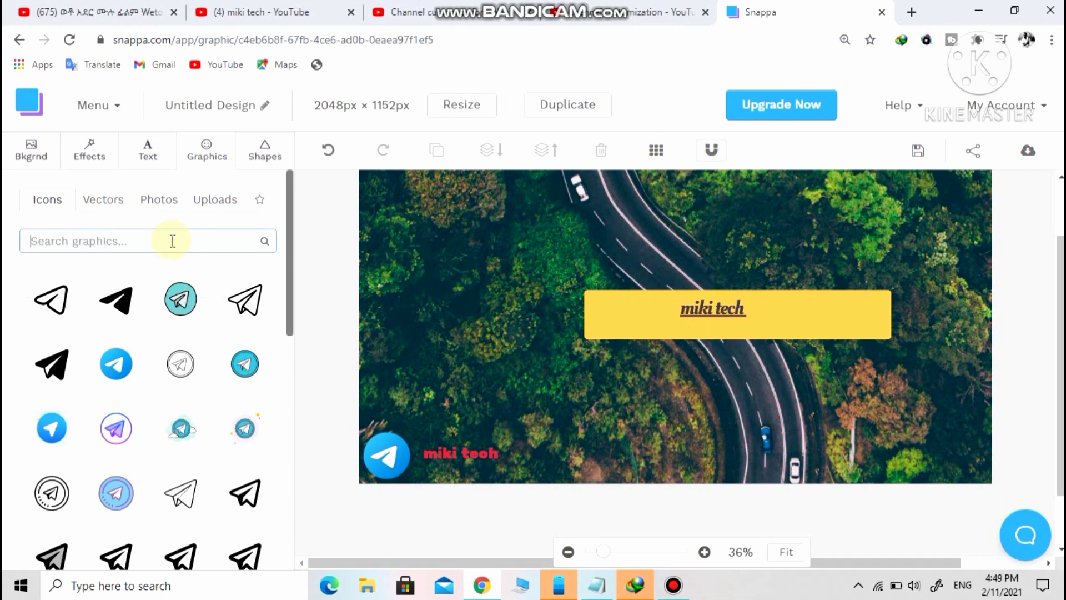
pyautogui.write('Instagram')
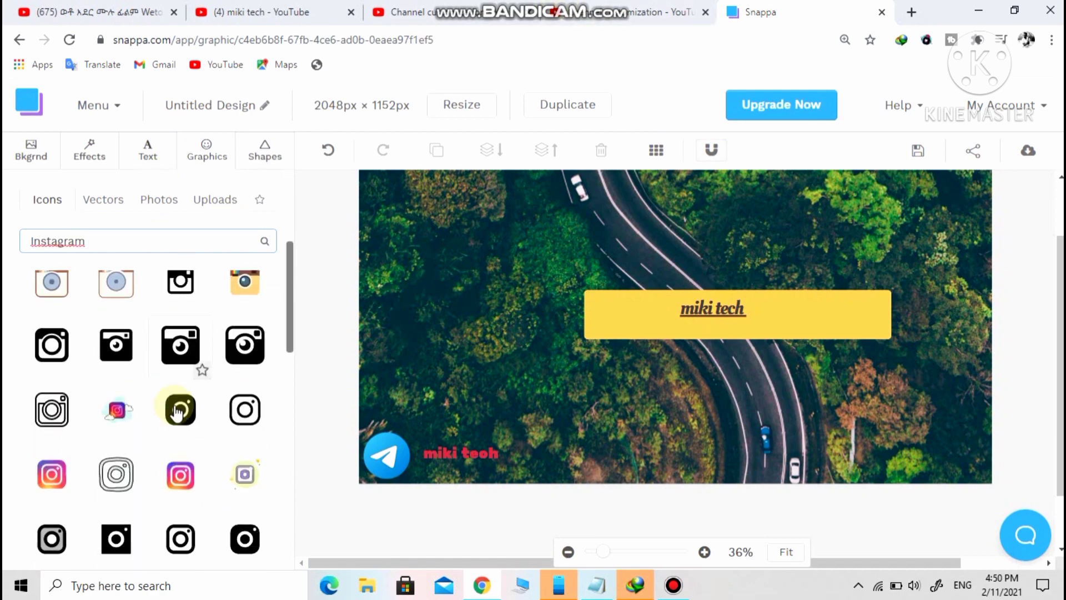
pyautogui.scroll(-3, 178, 408)
pyautogui.scroll(5, 78, 350)
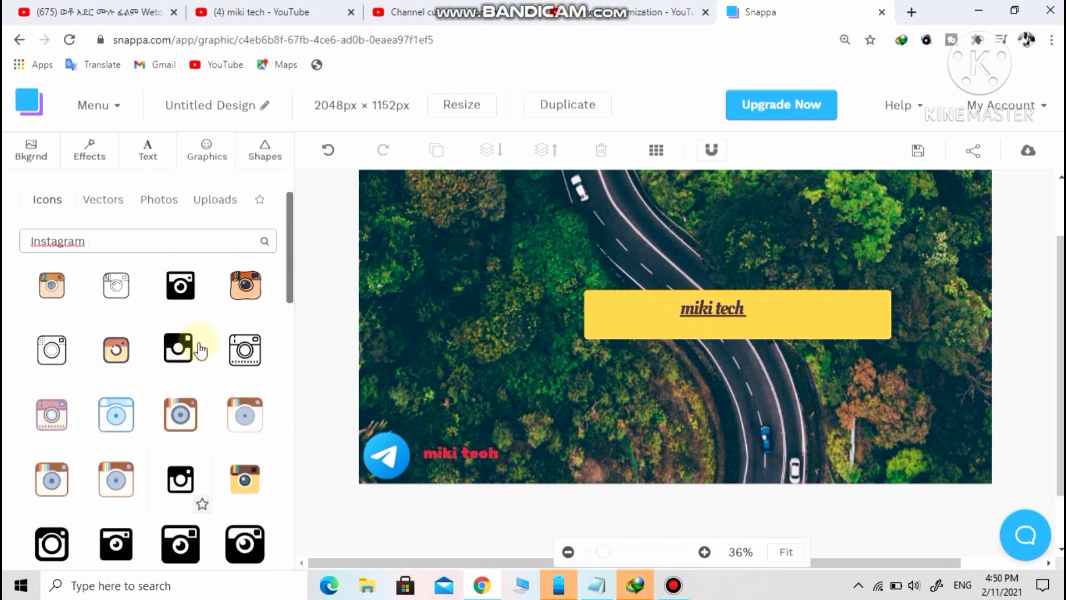
pyautogui.scroll(-5, 200, 350)
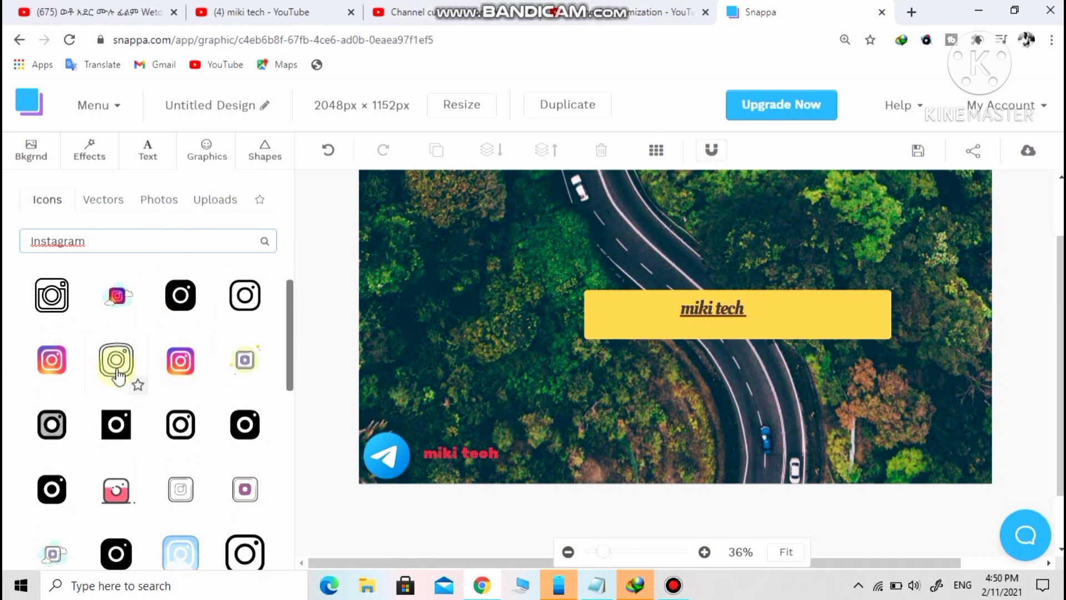
pyautogui.scroll(-1, 119, 377)
pyautogui.click(53, 293)
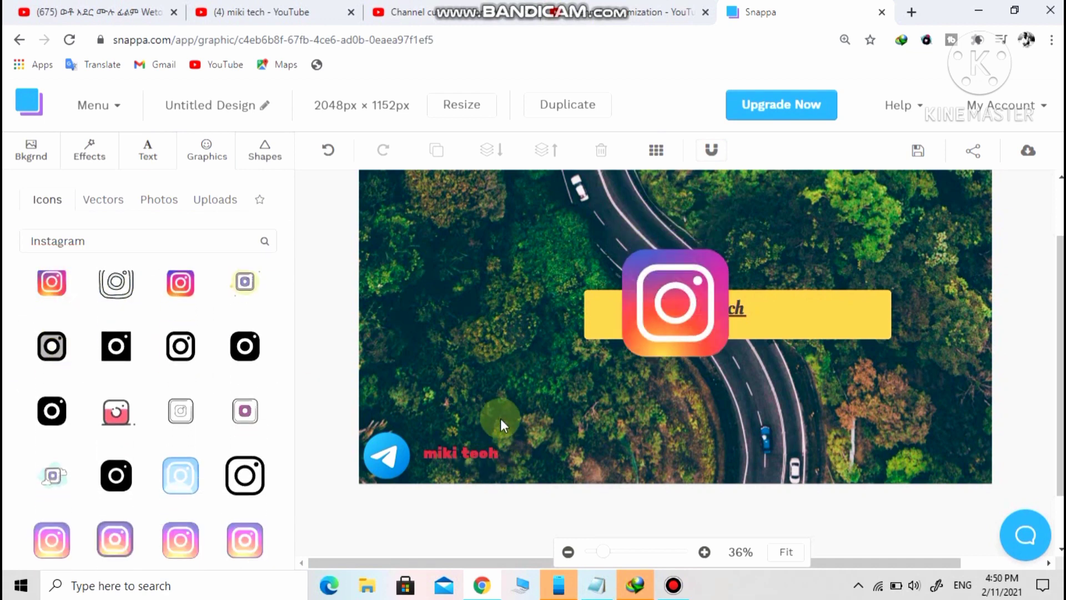
# Shrink the Instagram icon to about the Telegram icon's size and place it directly above the Telegram icon.
pyautogui.moveTo(688, 317); pyautogui.dragTo(490, 320)
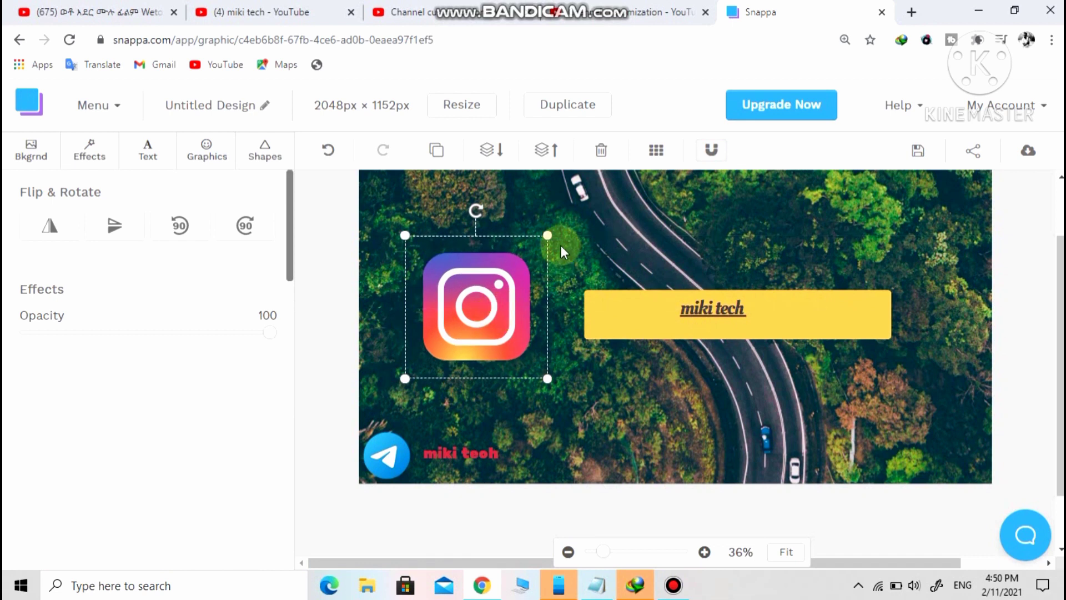
pyautogui.moveTo(526, 263); pyautogui.dragTo(441, 328)
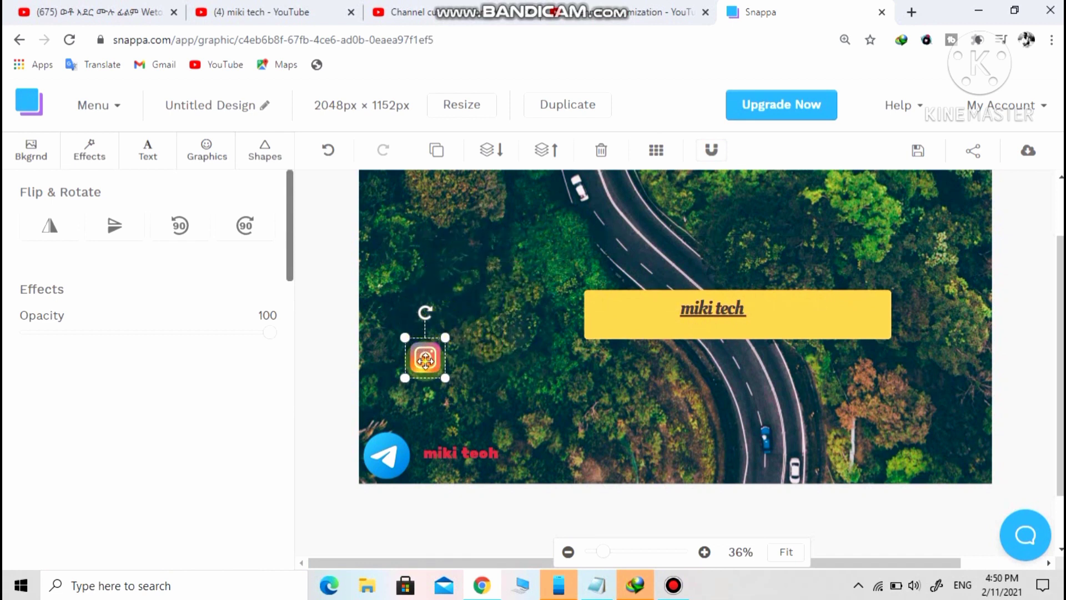
pyautogui.moveTo(419, 365); pyautogui.dragTo(389, 377)
pyautogui.click(238, 309)
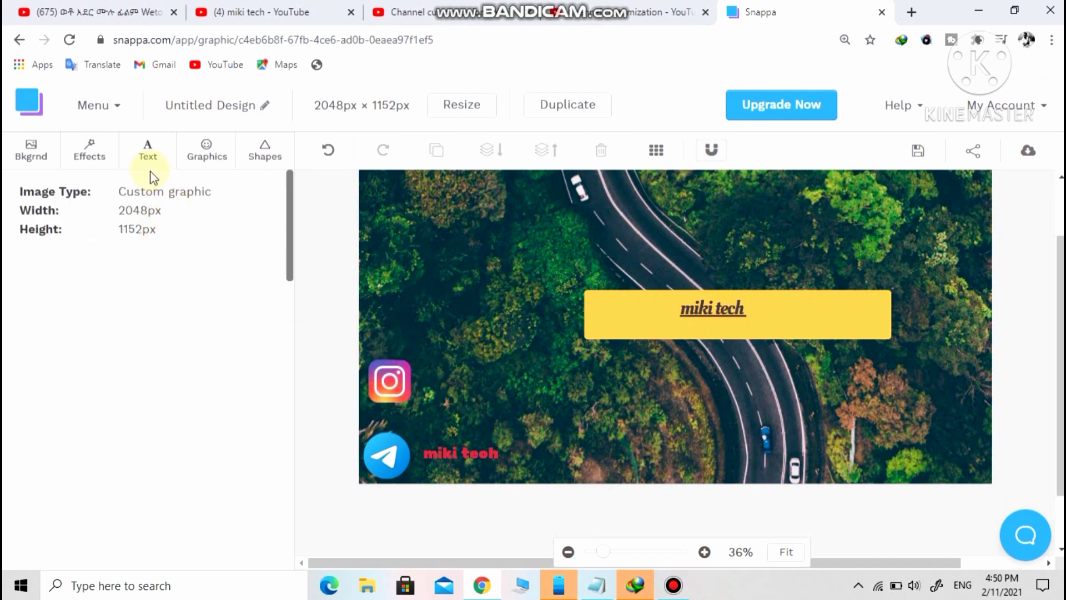
# Add a subheading beside the Instagram icon and replace its placeholder text with the Instagram account name, written without a space.
pyautogui.click(149, 151)
pyautogui.click(168, 303)
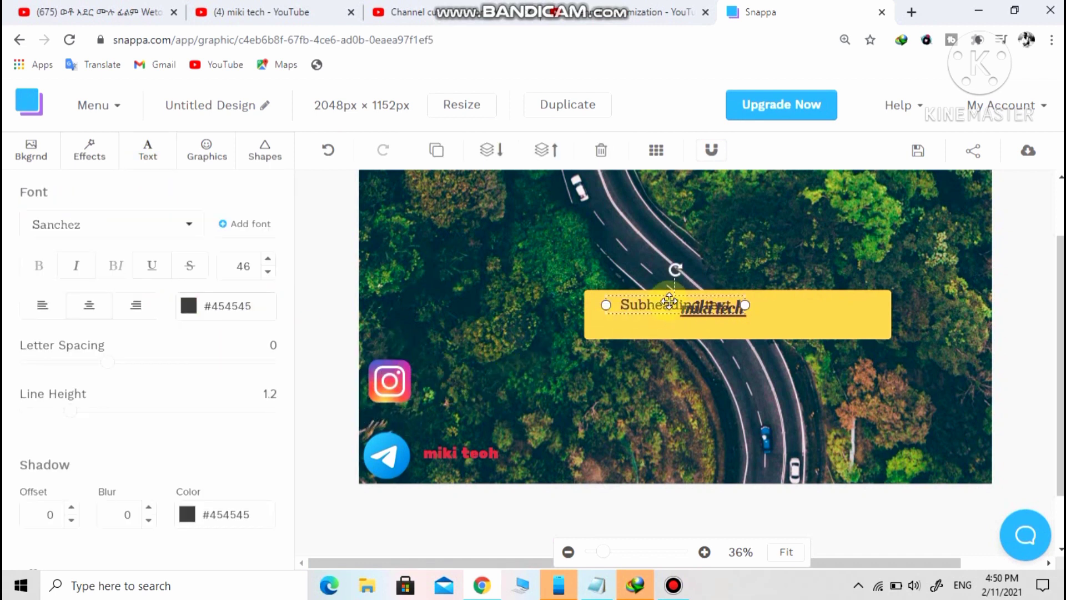
pyautogui.moveTo(670, 305); pyautogui.dragTo(488, 380)
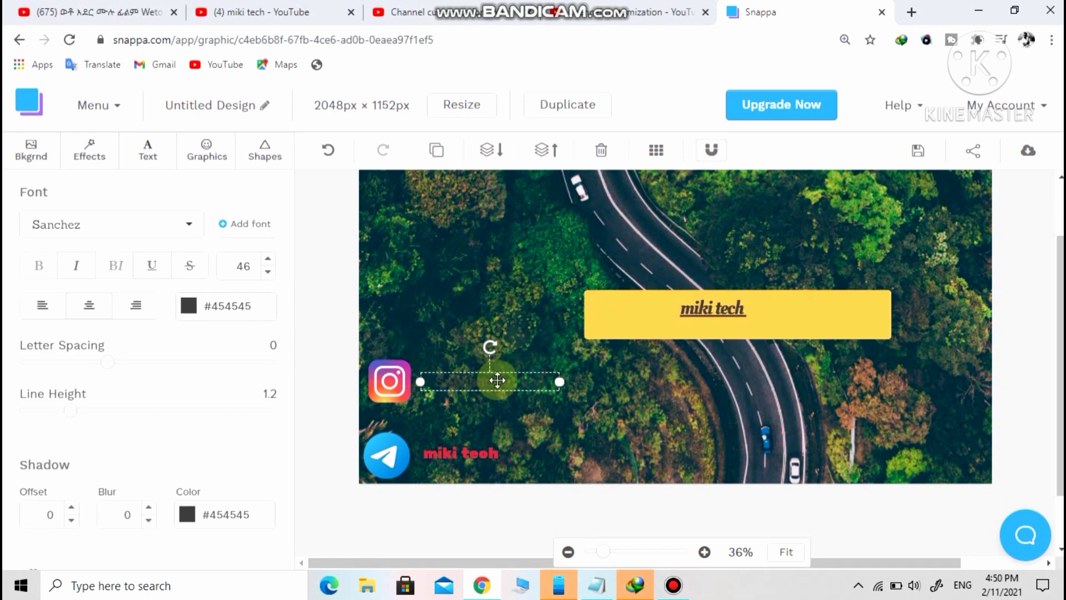
pyautogui.doubleClick(500, 378)
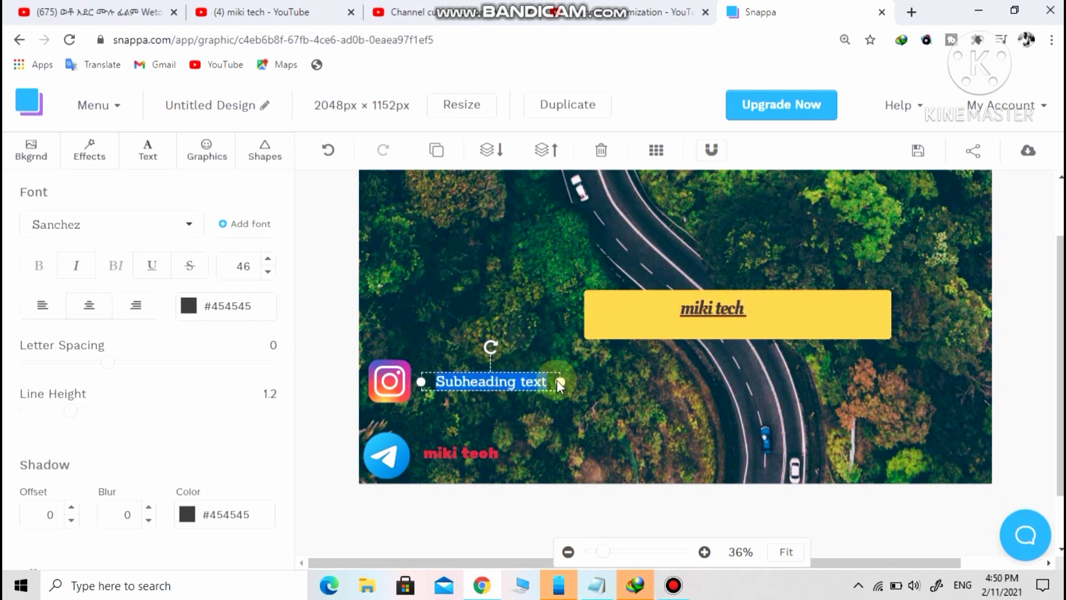
pyautogui.press('BackSpace')
pyautogui.write('@miki te')
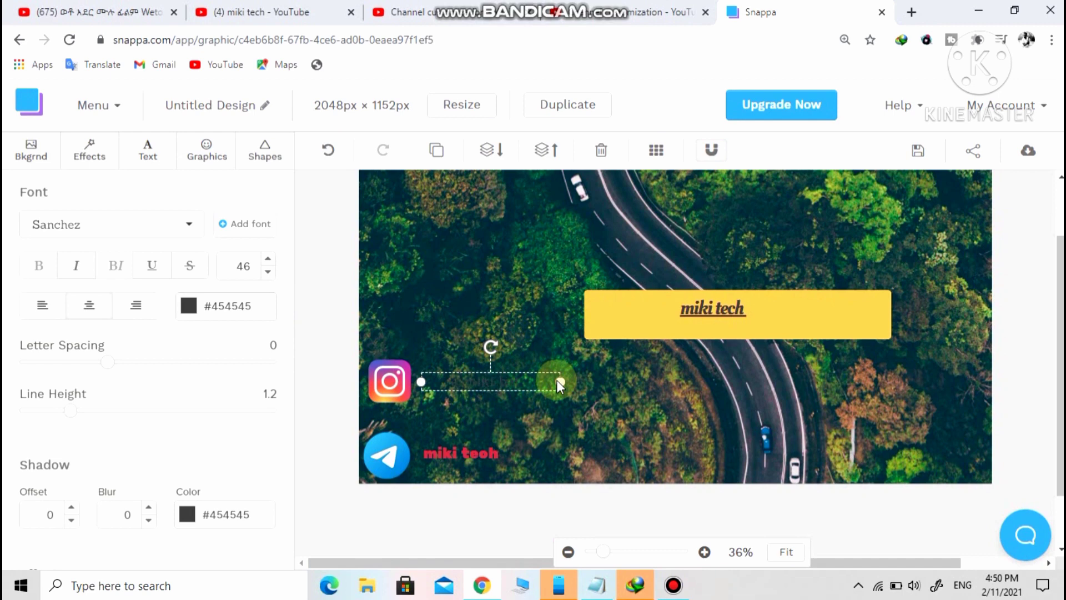
pyautogui.write('c')
pyautogui.moveTo(536, 383); pyautogui.dragTo(421, 378)
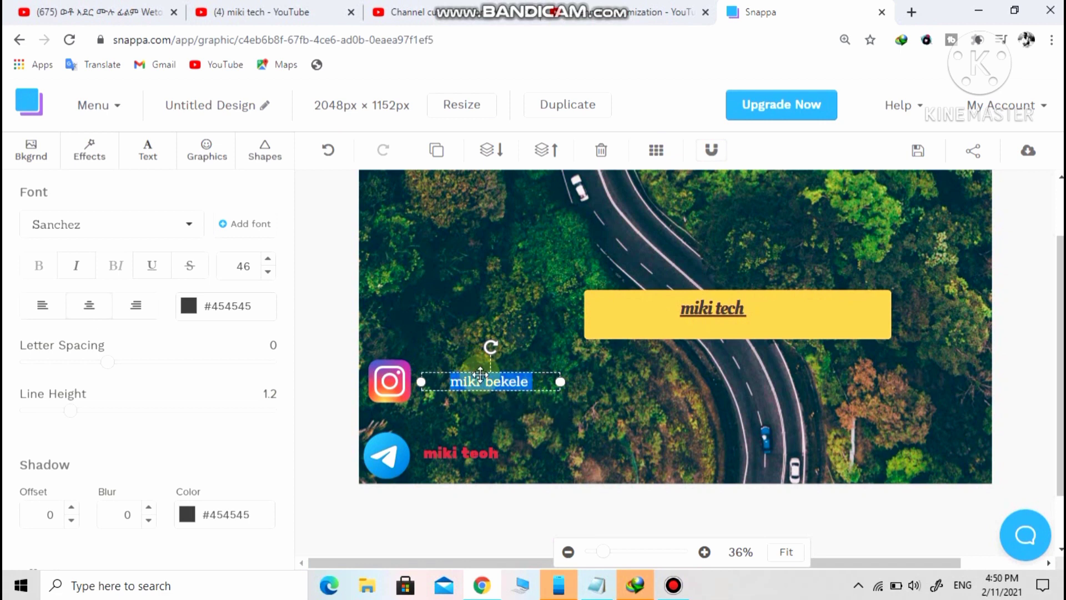
pyautogui.press('BackSpace')
pyautogui.hotkey('ctrl', 'z')
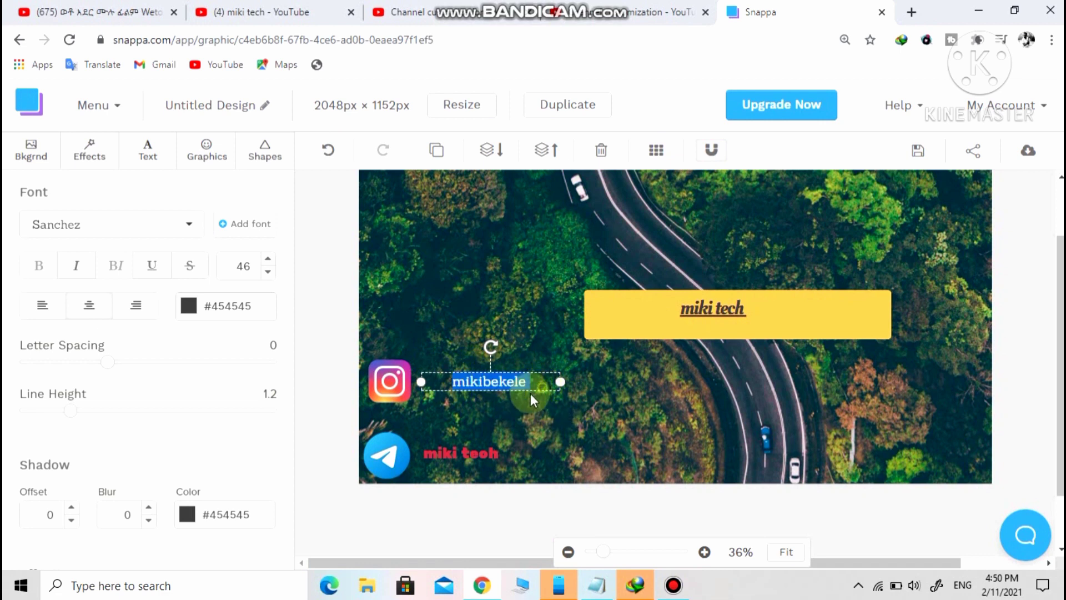
# Color the Instagram label red #d8334a and set its font to Rubik One.
pyautogui.click(177, 305)
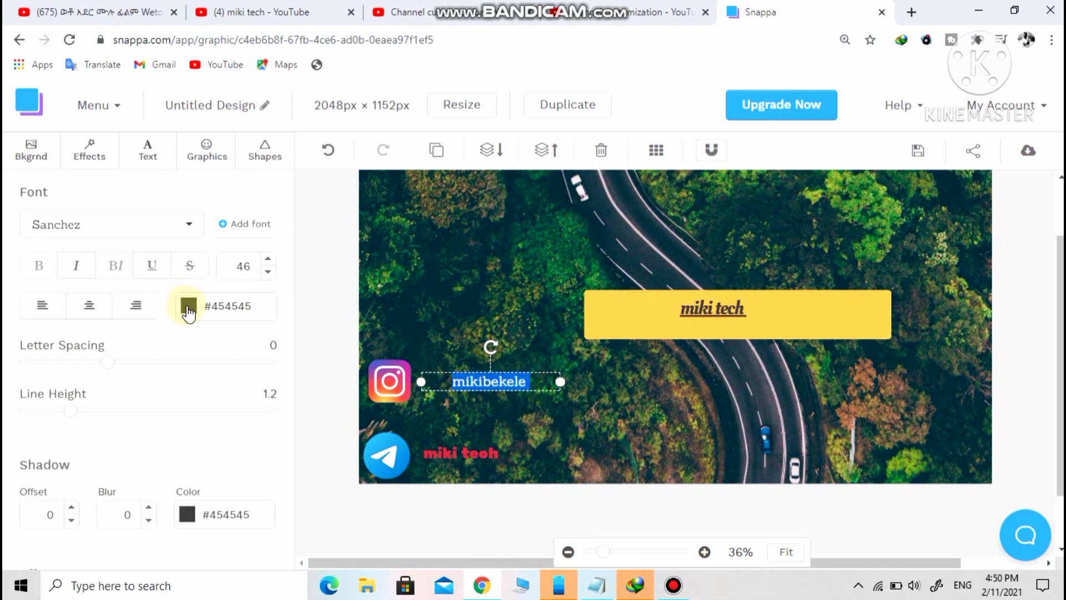
pyautogui.click(214, 398)
pyautogui.click(208, 424)
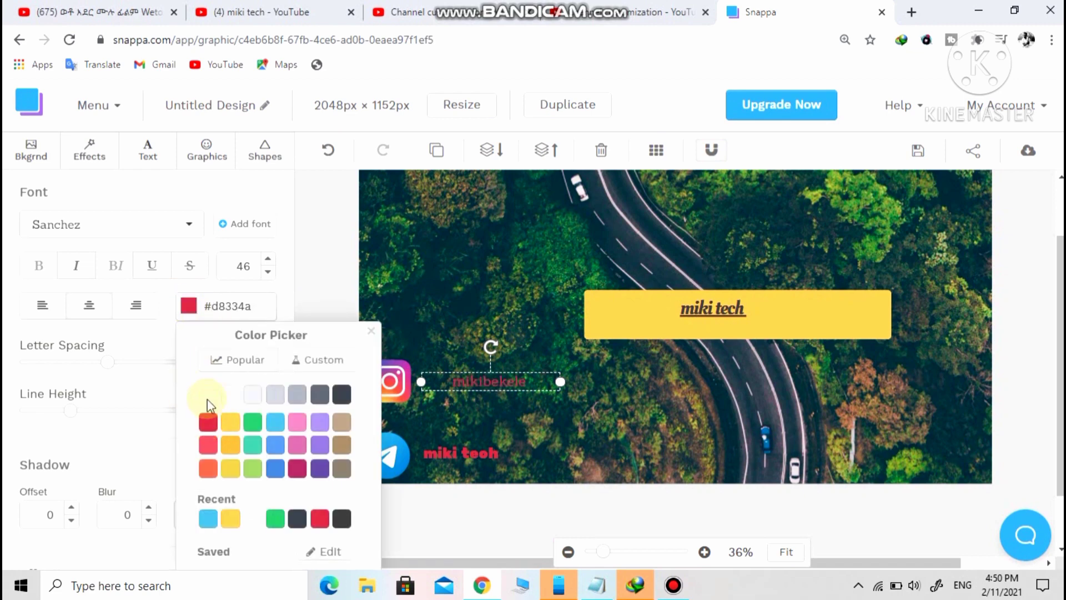
pyautogui.click(185, 236)
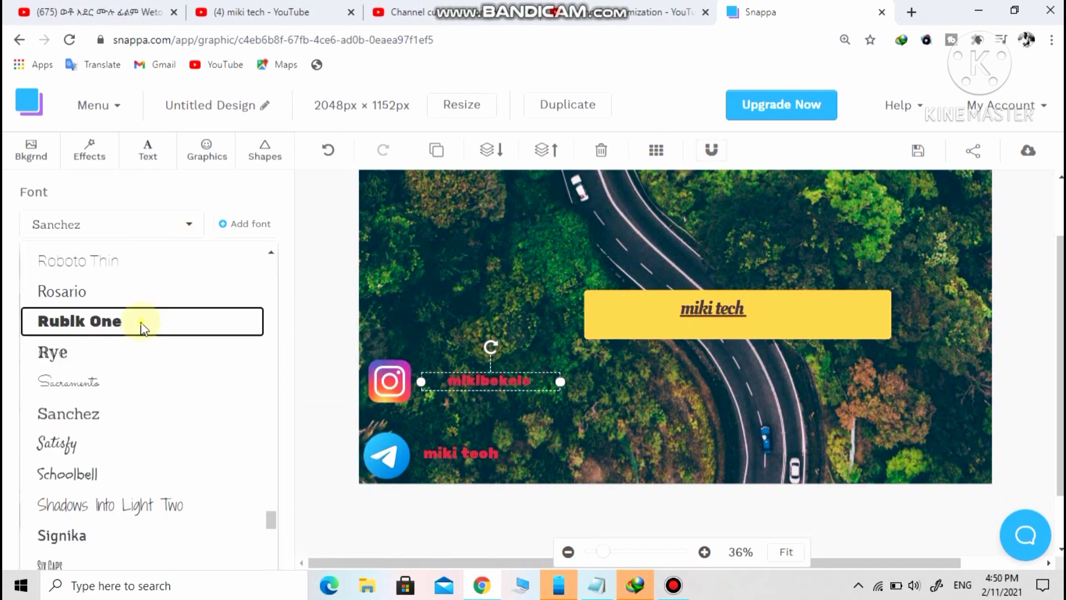
pyautogui.click(138, 320)
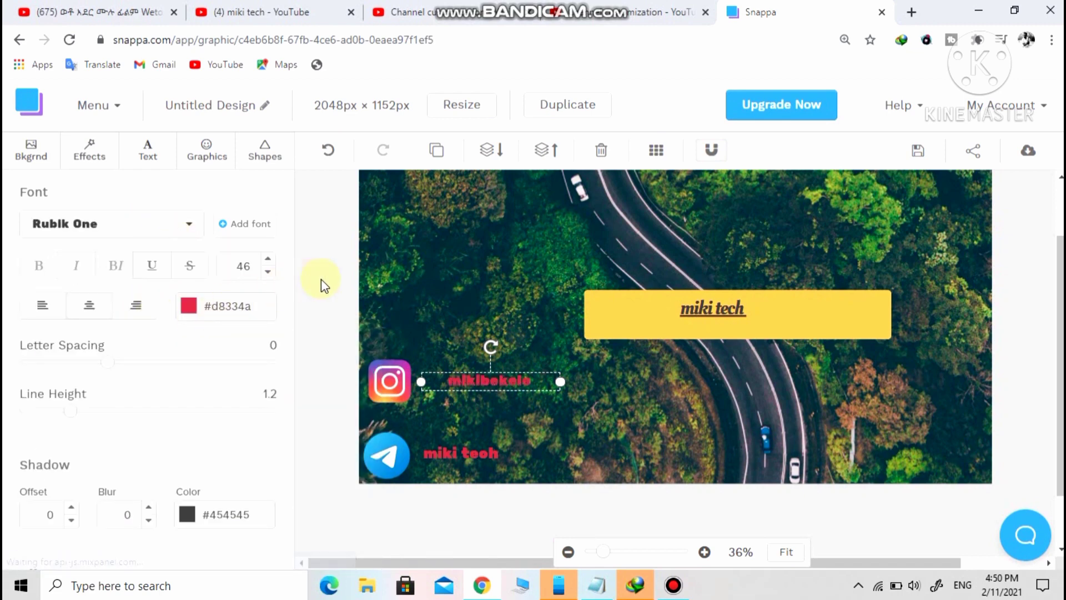
# Move the Instagram label closer to its icon, aligning it with the "miki tech" label below.
pyautogui.click(505, 373)
pyautogui.click(509, 375)
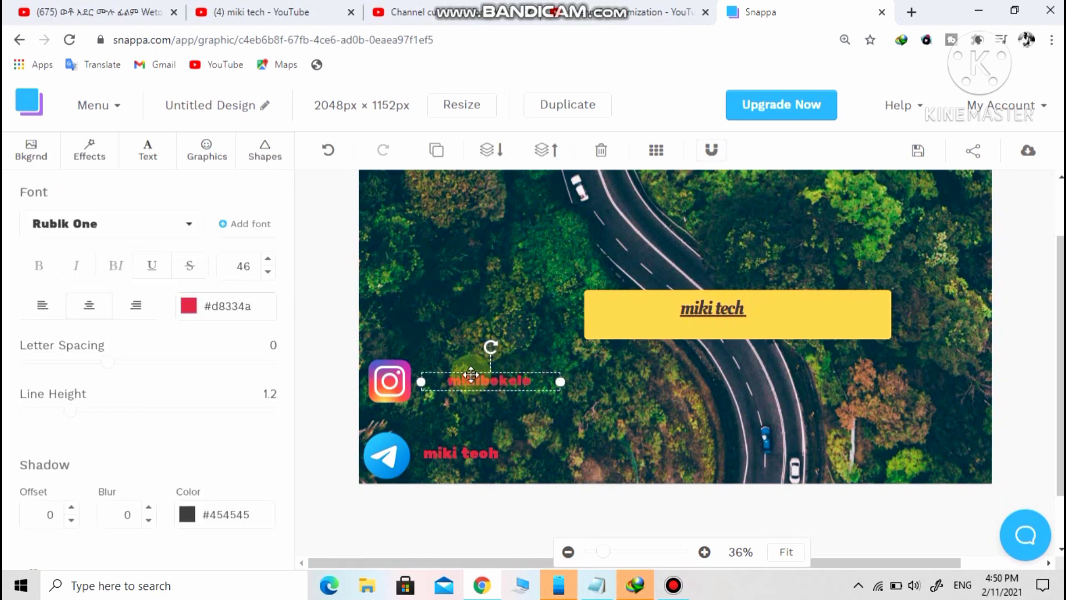
pyautogui.click(492, 371)
pyautogui.click(510, 376)
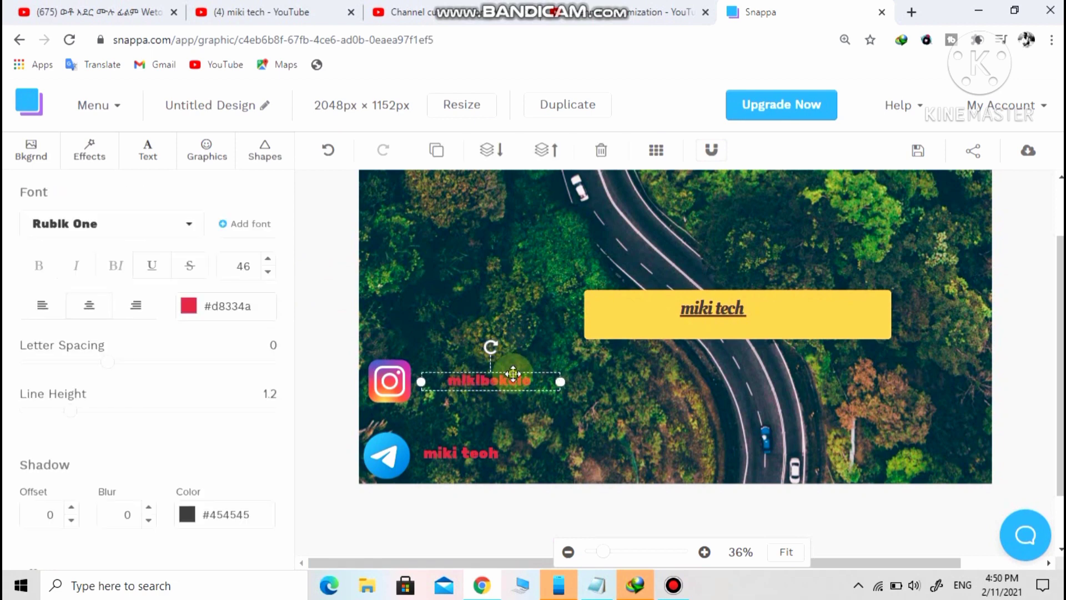
pyautogui.moveTo(510, 378); pyautogui.dragTo(485, 378)
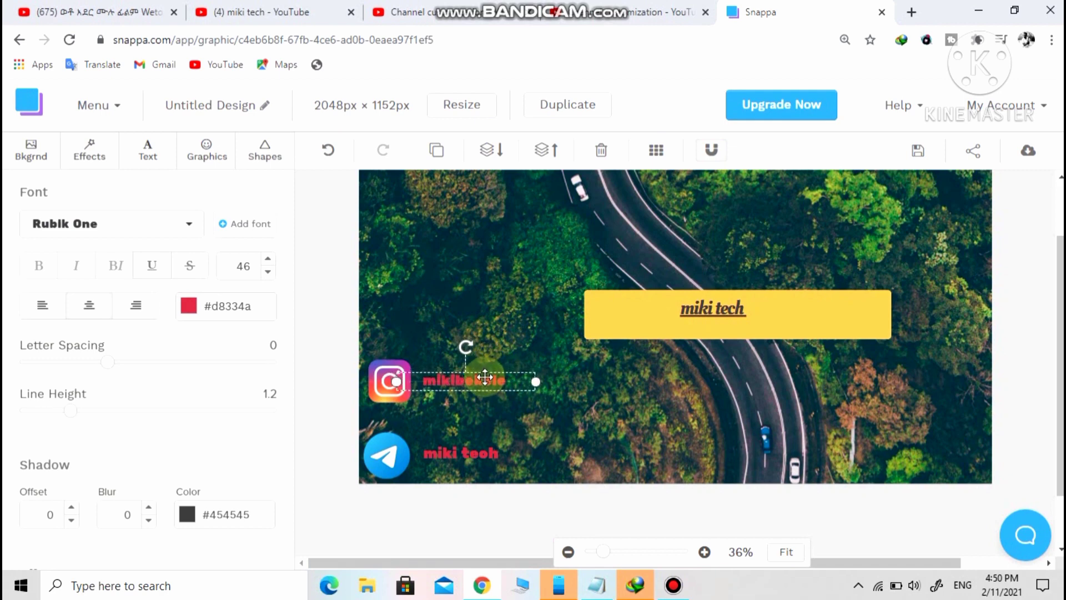
pyautogui.click(474, 287)
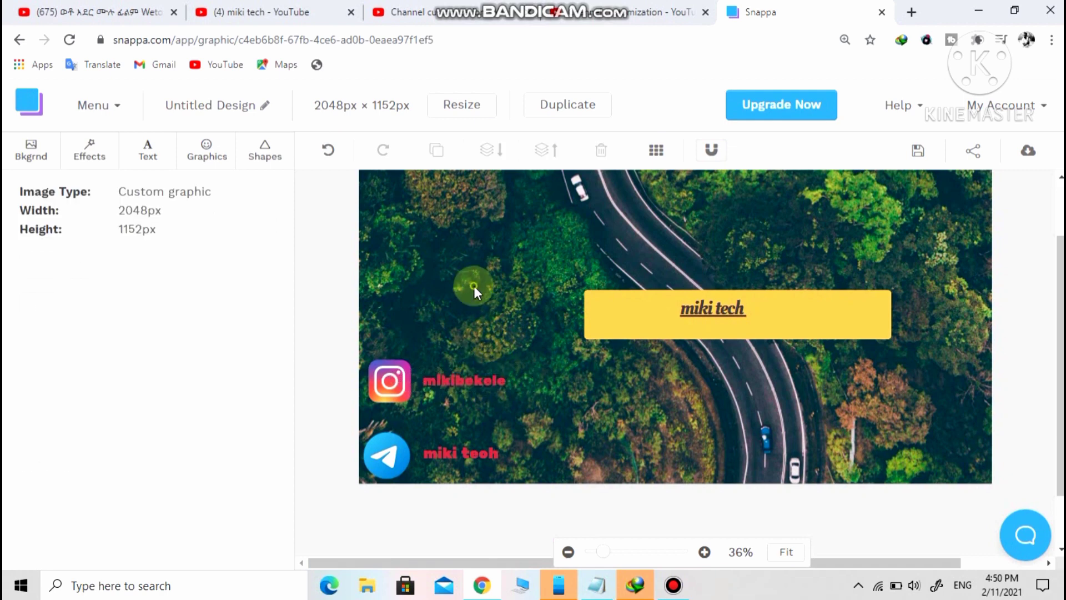
# Replace the graphics icon search term with "facebook".
pyautogui.click(208, 149)
pyautogui.click(171, 234)
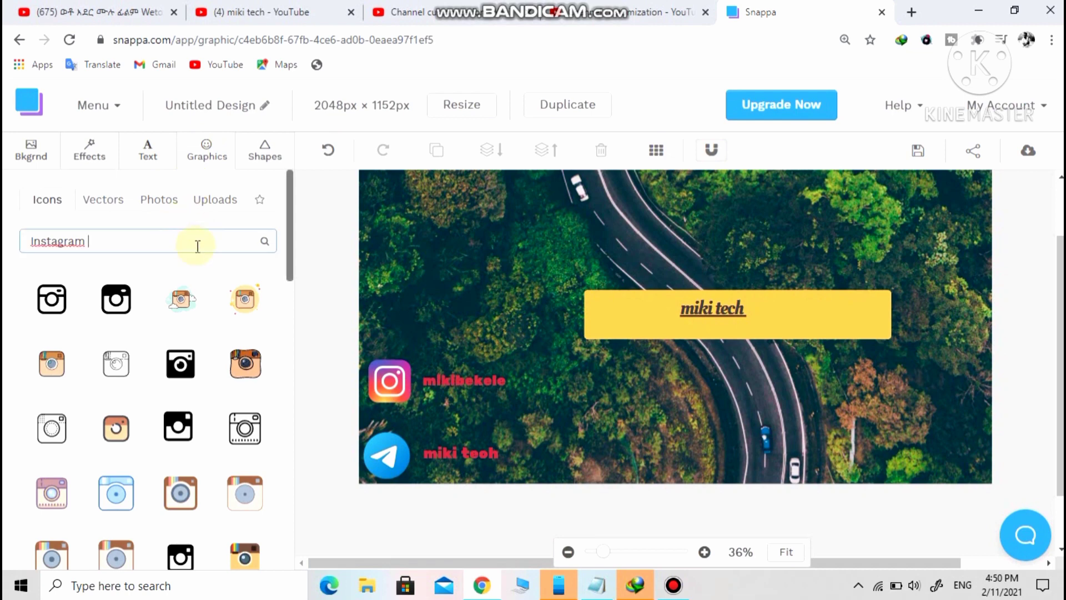
pyautogui.press('BackSpace')
pyautogui.press('BackSpace')
pyautogui.press('BackSpace')
pyautogui.press('BackSpace')
pyautogui.press('BackSpace')
pyautogui.press('BackSpace')
pyautogui.press('BackSpace')
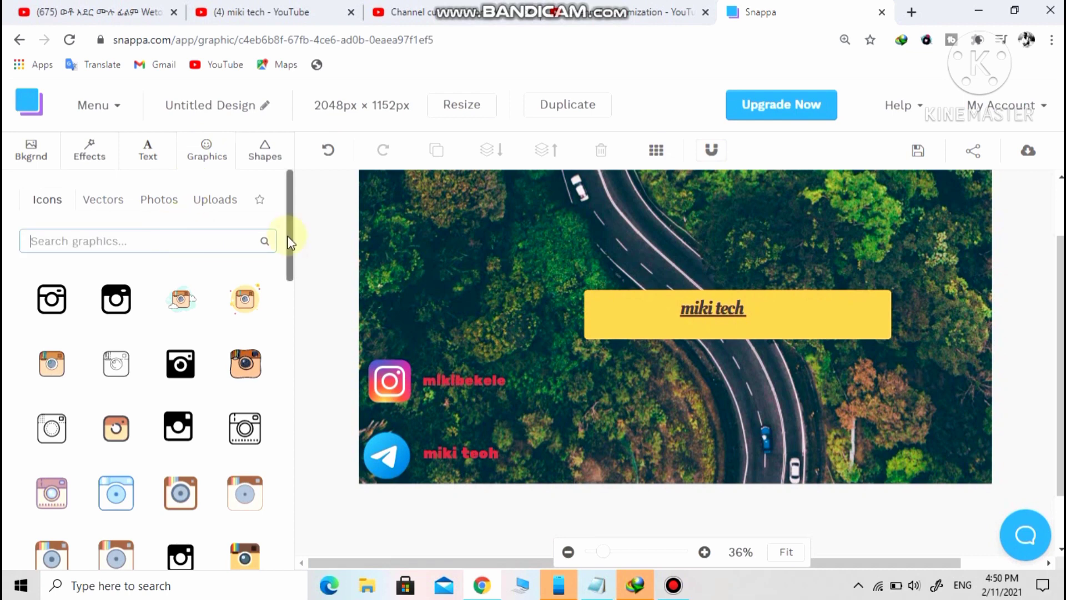
pyautogui.write('facebook')
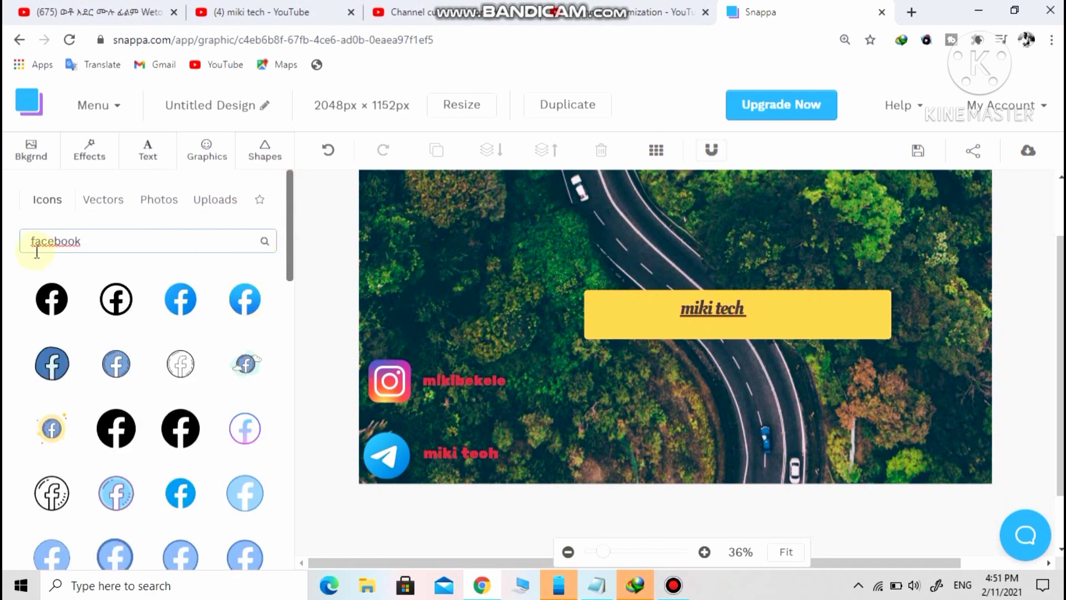
pyautogui.moveTo(177, 303); pyautogui.dragTo(285, 313)
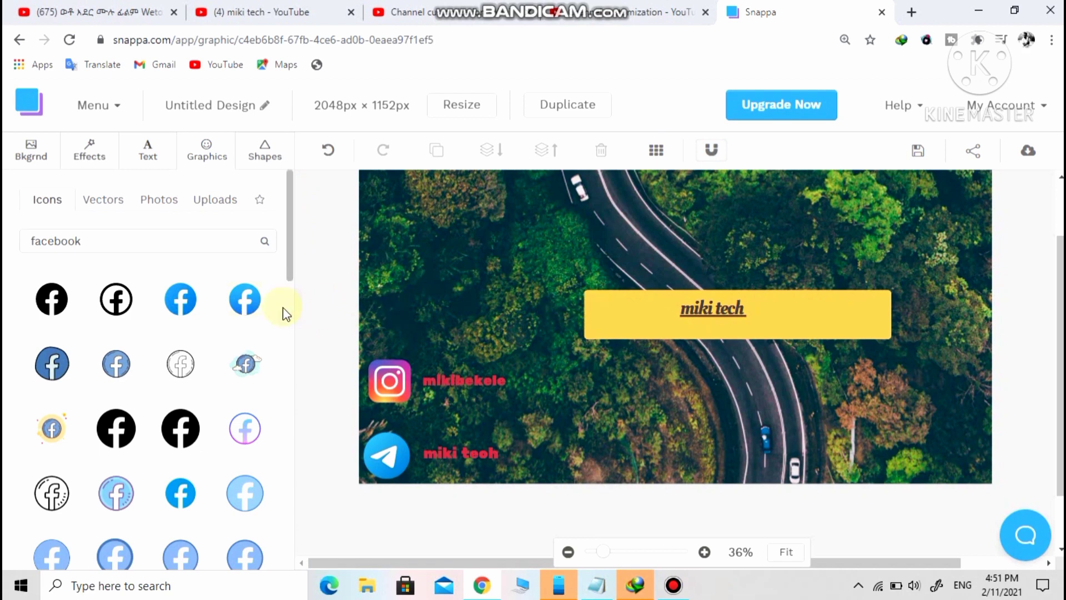
pyautogui.click(232, 305)
pyautogui.moveTo(713, 315); pyautogui.dragTo(505, 268)
pyautogui.click(328, 150)
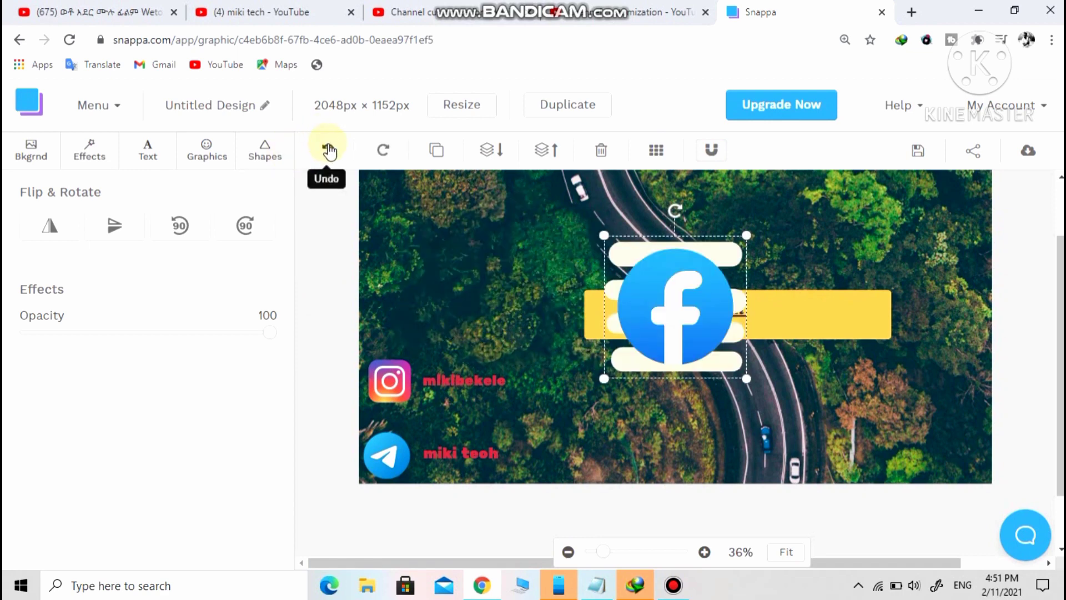
pyautogui.click(328, 151)
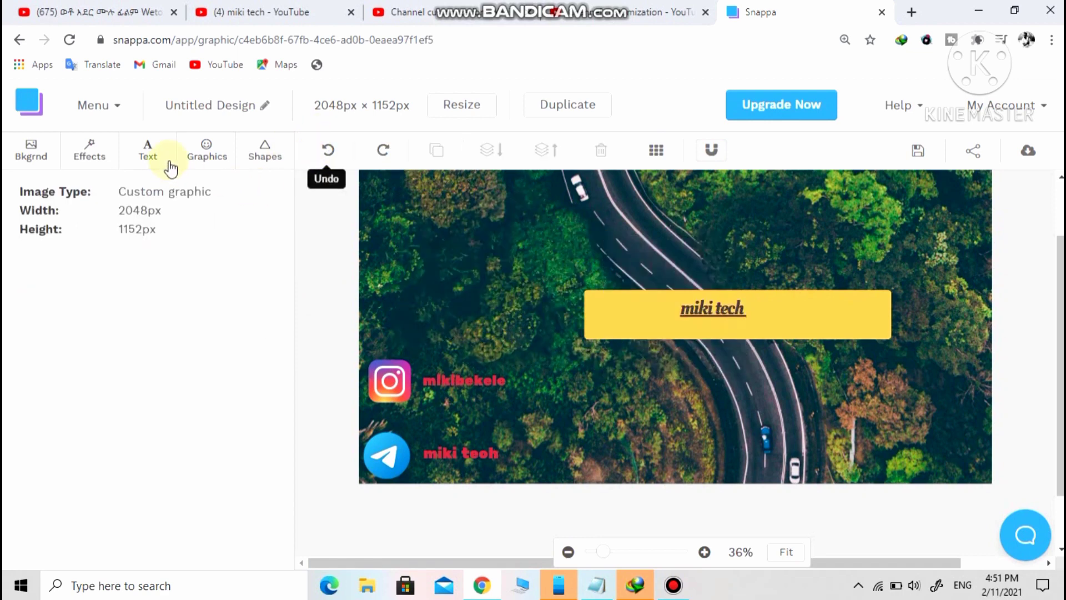
# Add the round blue Facebook icon without white stripes, shrink it, and place it above the Instagram icon.
pyautogui.click(216, 156)
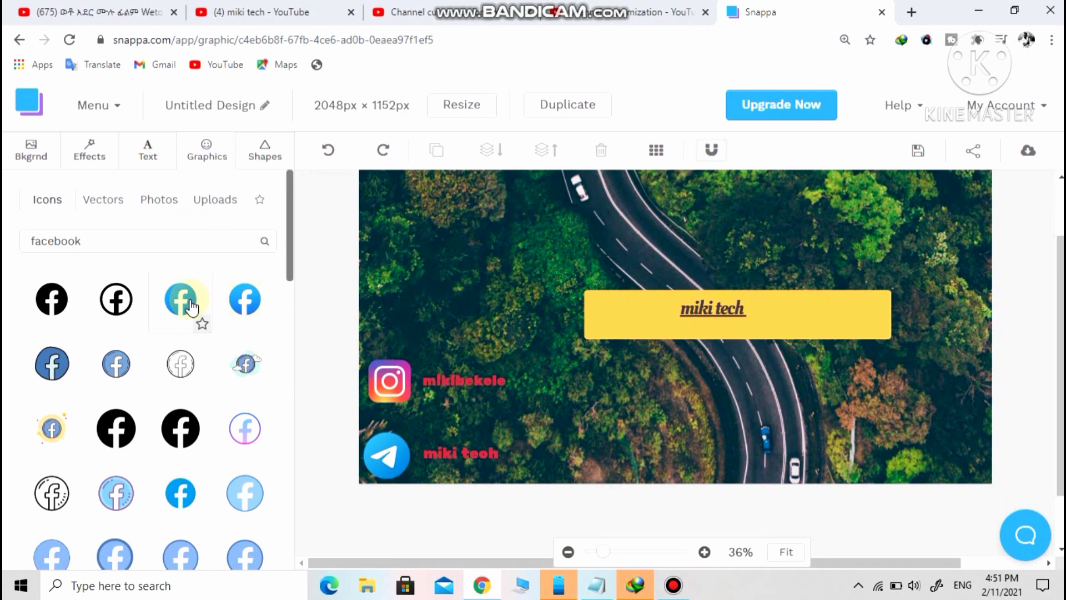
pyautogui.click(188, 307)
pyautogui.moveTo(638, 305); pyautogui.dragTo(414, 289)
pyautogui.moveTo(512, 219); pyautogui.dragTo(433, 297)
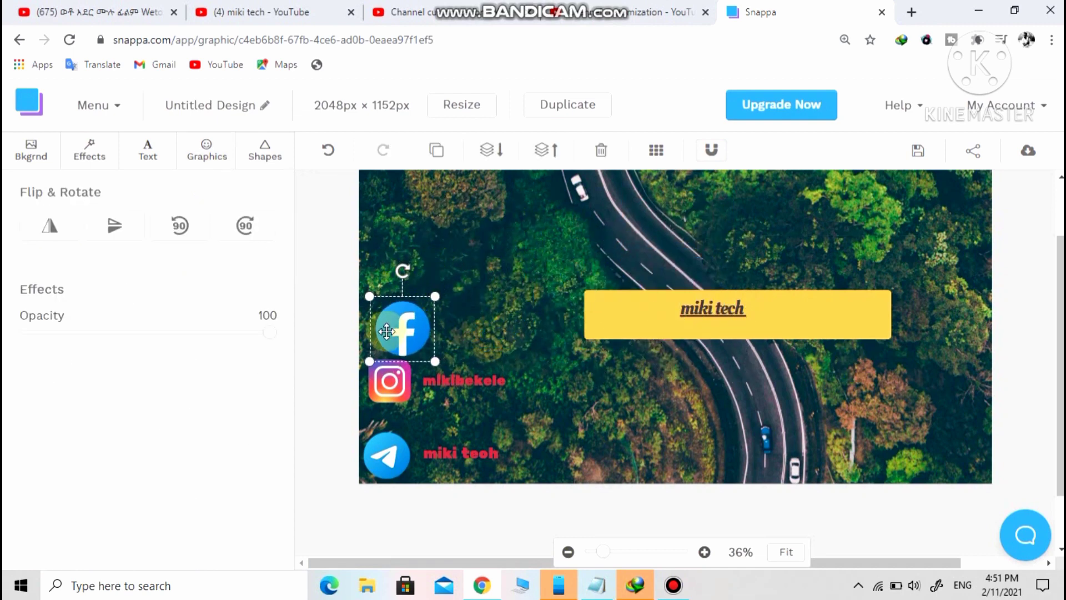
pyautogui.moveTo(383, 328); pyautogui.dragTo(375, 316)
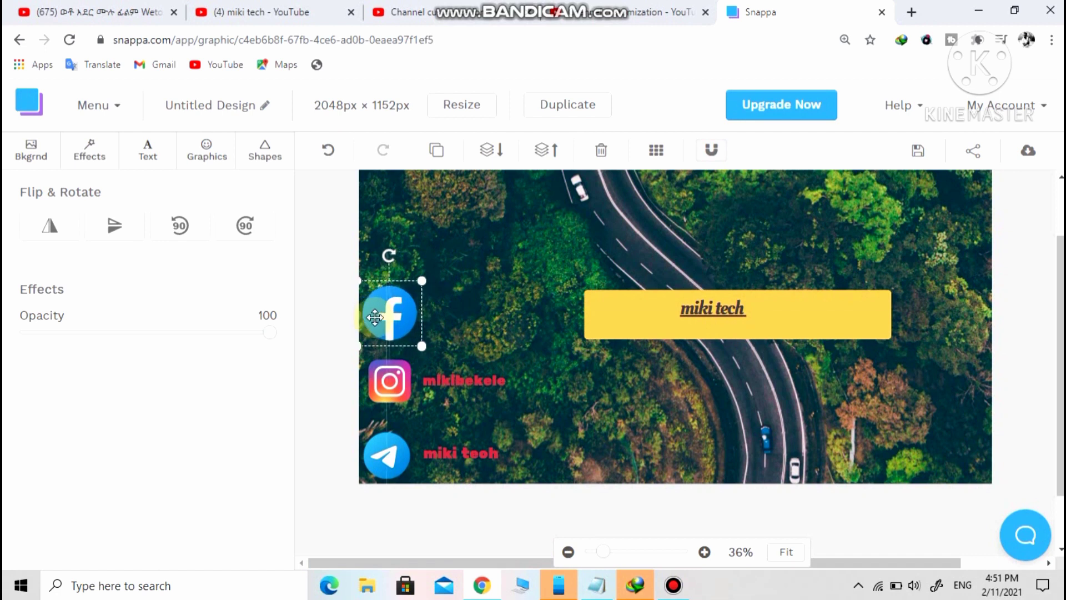
pyautogui.moveTo(417, 281); pyautogui.dragTo(407, 315)
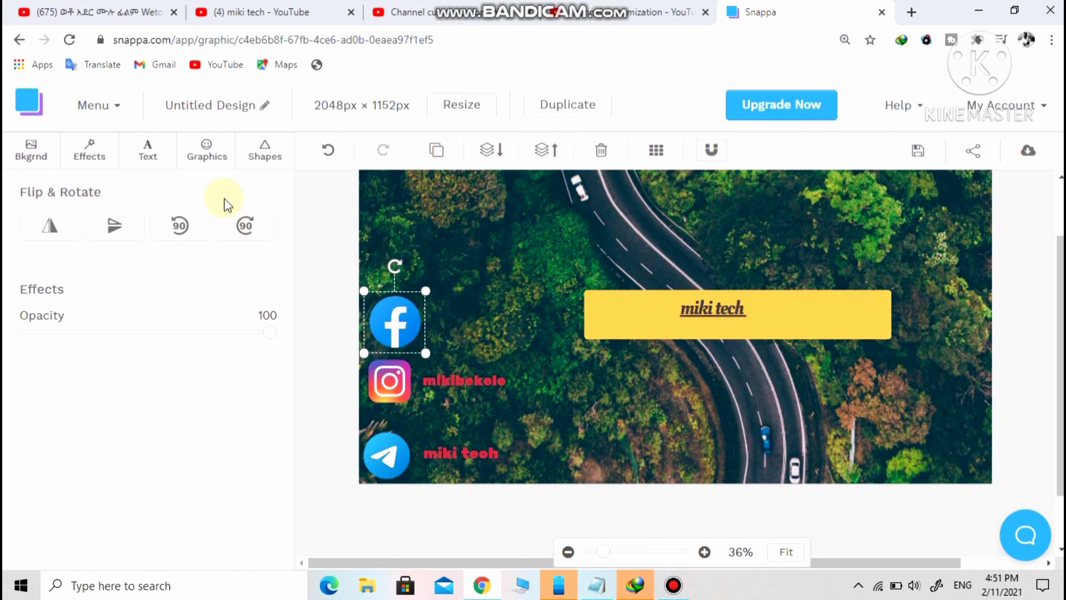
# Add a subheading beside the Facebook icon and replace its placeholder text with the Facebook account name.
pyautogui.click(148, 150)
pyautogui.moveTo(179, 272); pyautogui.dragTo(562, 304)
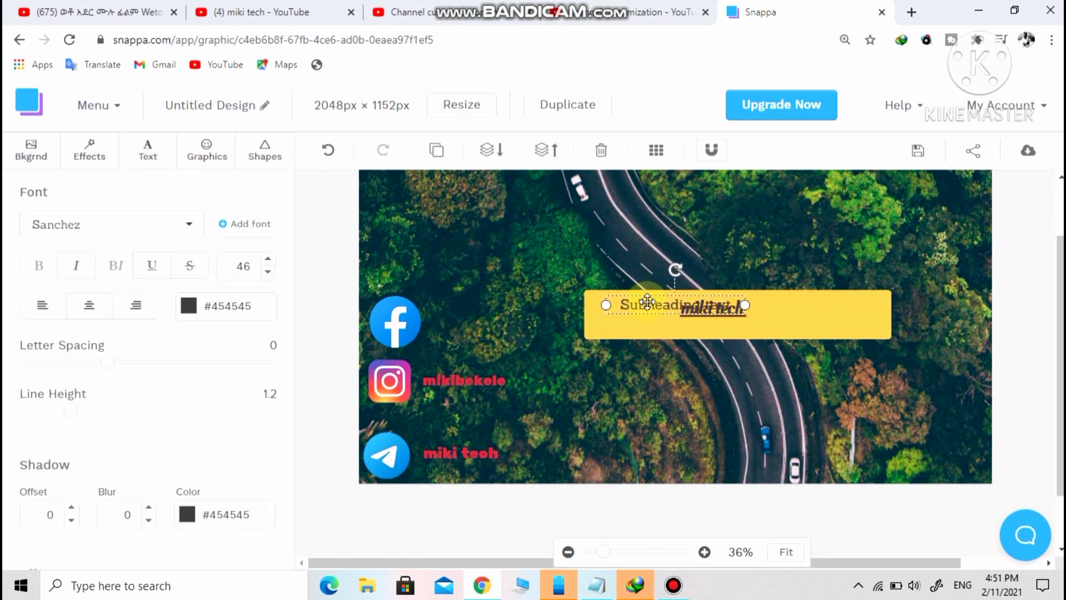
pyautogui.moveTo(678, 305); pyautogui.dragTo(485, 317)
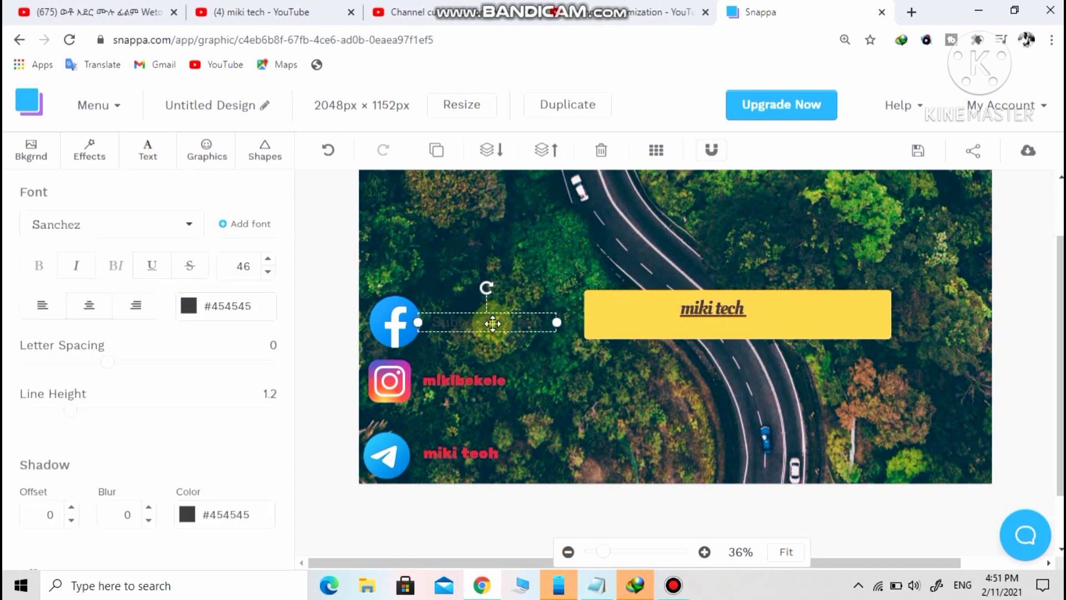
pyautogui.doubleClick(490, 321)
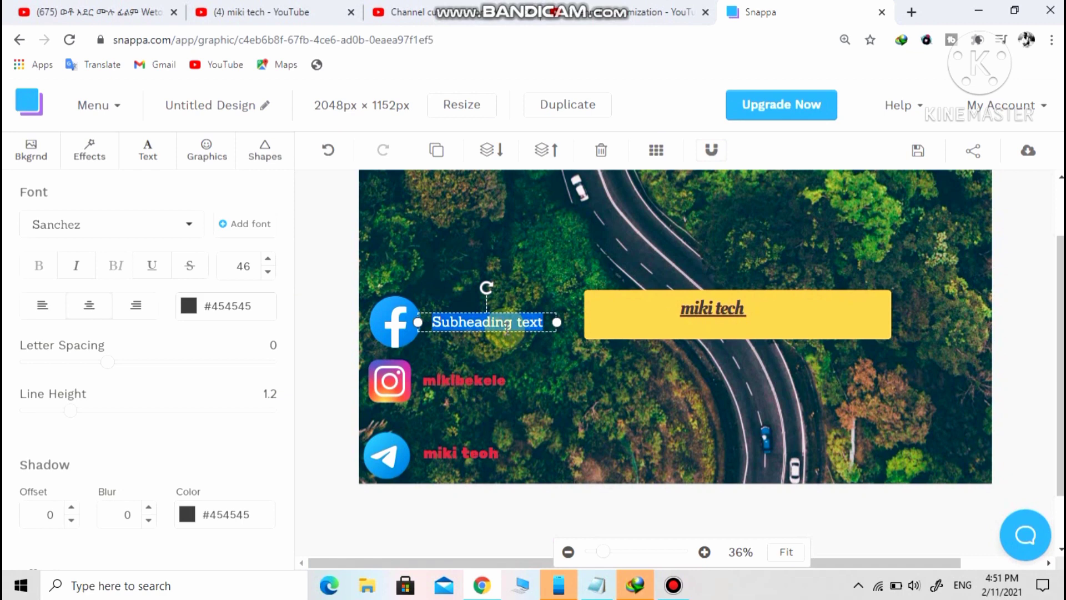
pyautogui.press('BackSpace')
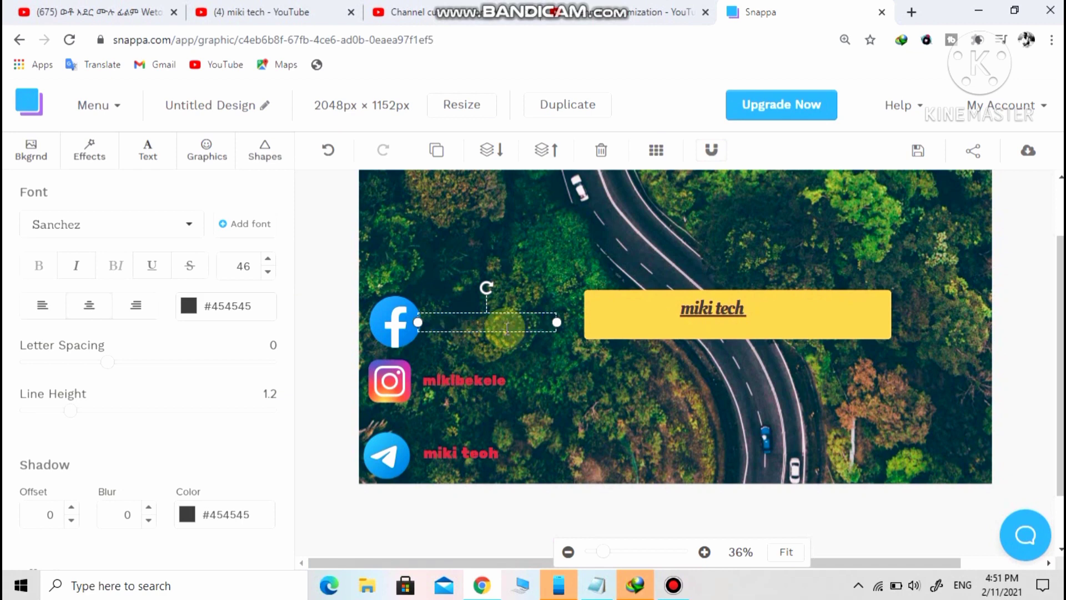
# Format the Facebook label in Rubik One, red #d8334a, at font size 48.
pyautogui.moveTo(508, 327); pyautogui.dragTo(411, 326)
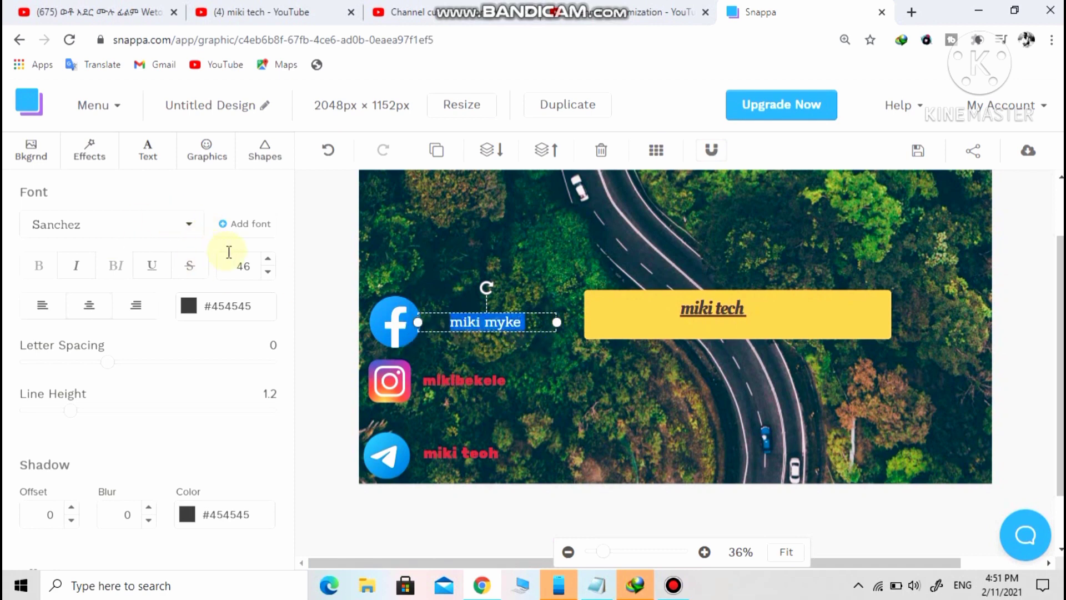
pyautogui.click(189, 227)
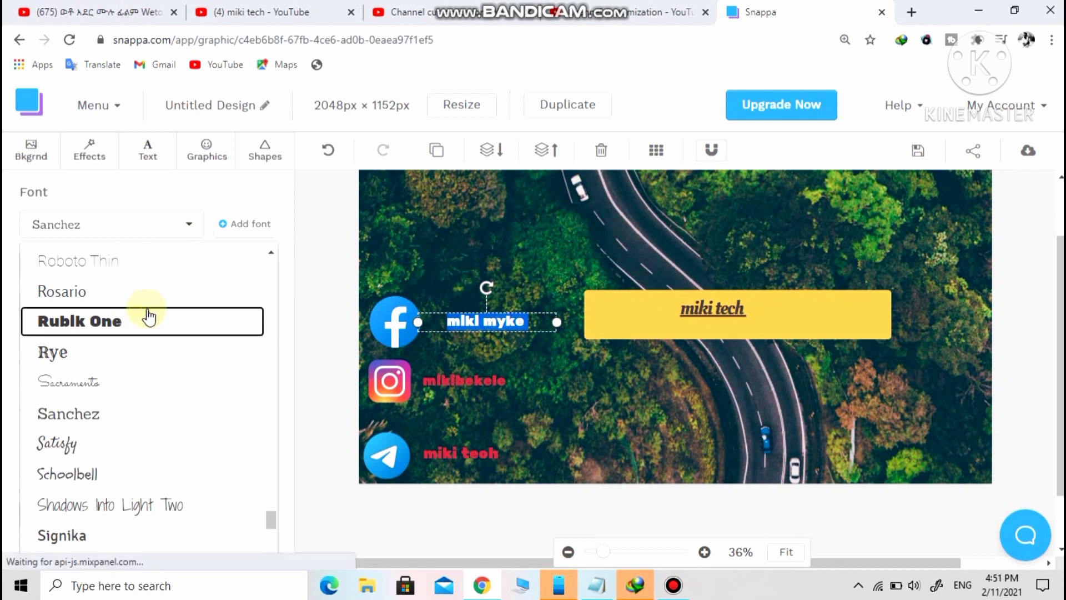
pyautogui.click(147, 316)
pyautogui.click(187, 306)
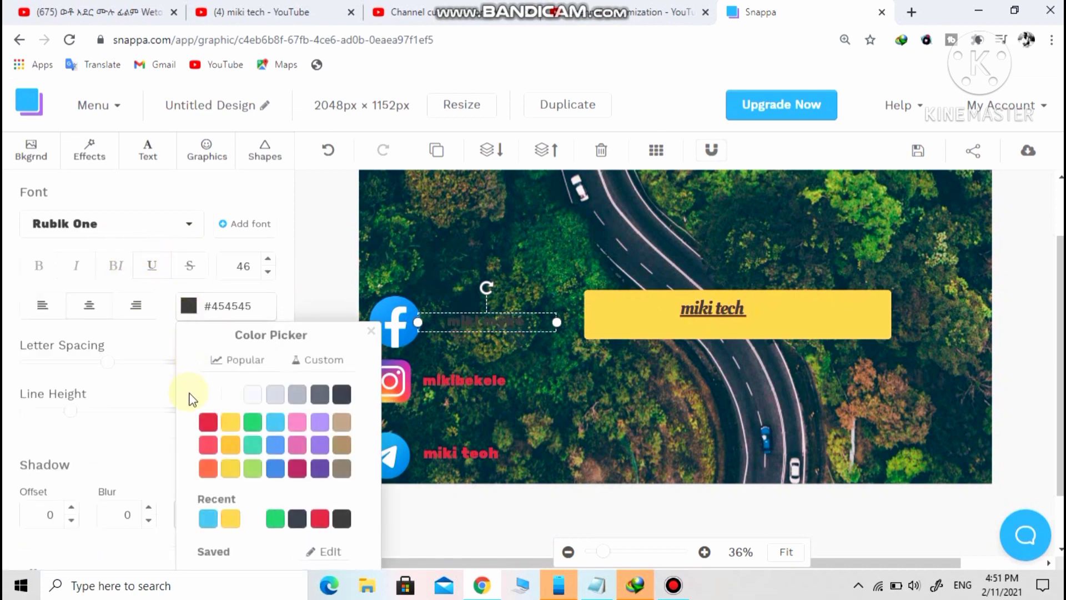
pyautogui.click(207, 423)
pyautogui.click(268, 258)
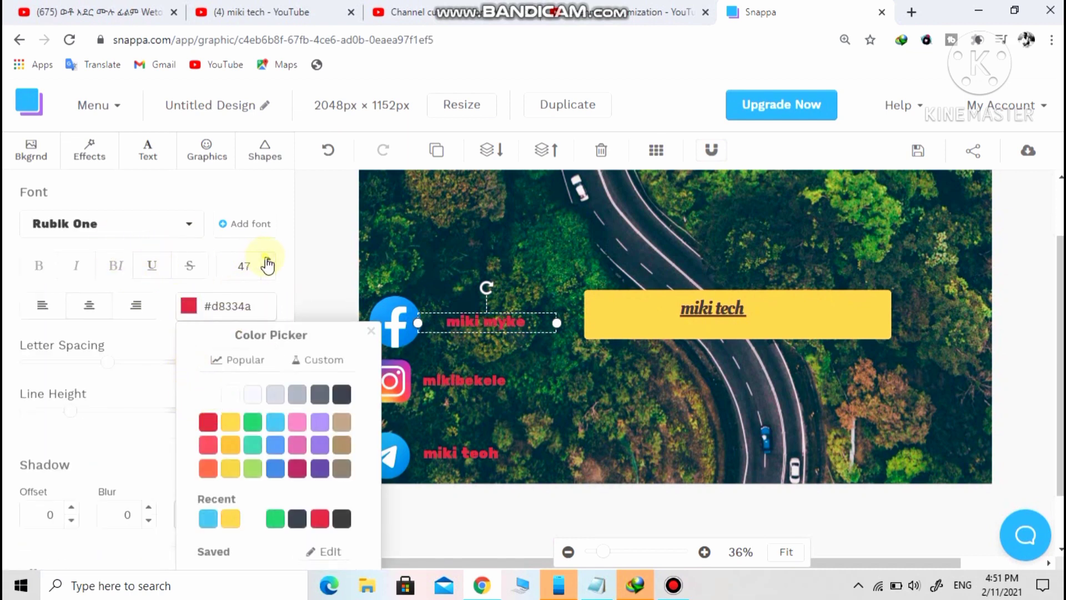
pyautogui.click(268, 258)
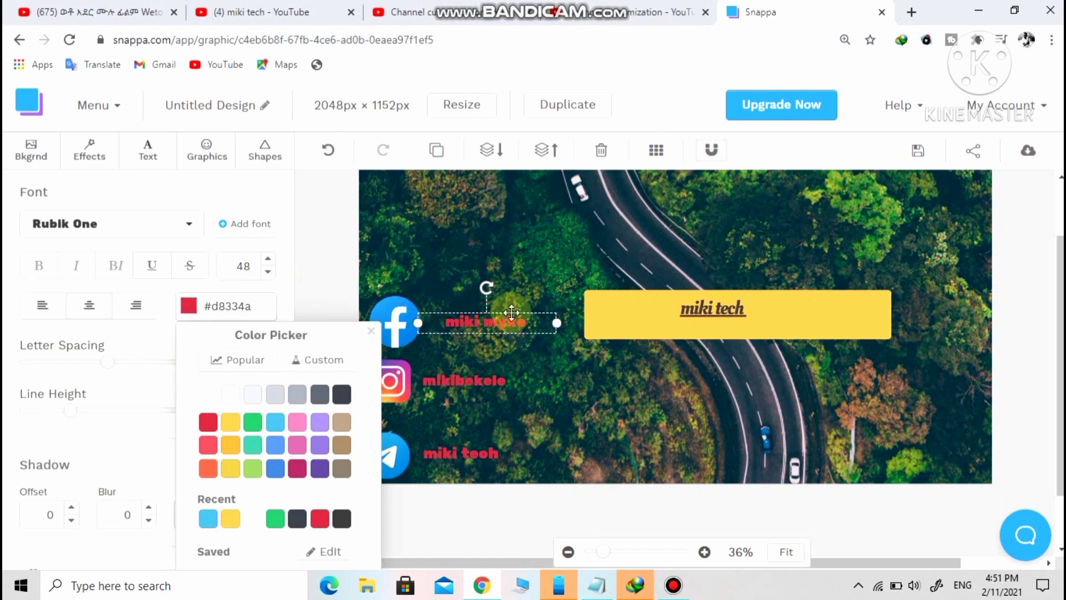
# Move the Facebook label closer to its icon and shift the icon slightly away so they no longer overlap.
pyautogui.click(495, 311)
pyautogui.click(500, 322)
pyautogui.moveTo(500, 321)
pyautogui.mouseDown()
pyautogui.moveTo(472, 320)
pyautogui.moveTo(481, 321)
pyautogui.mouseUp()
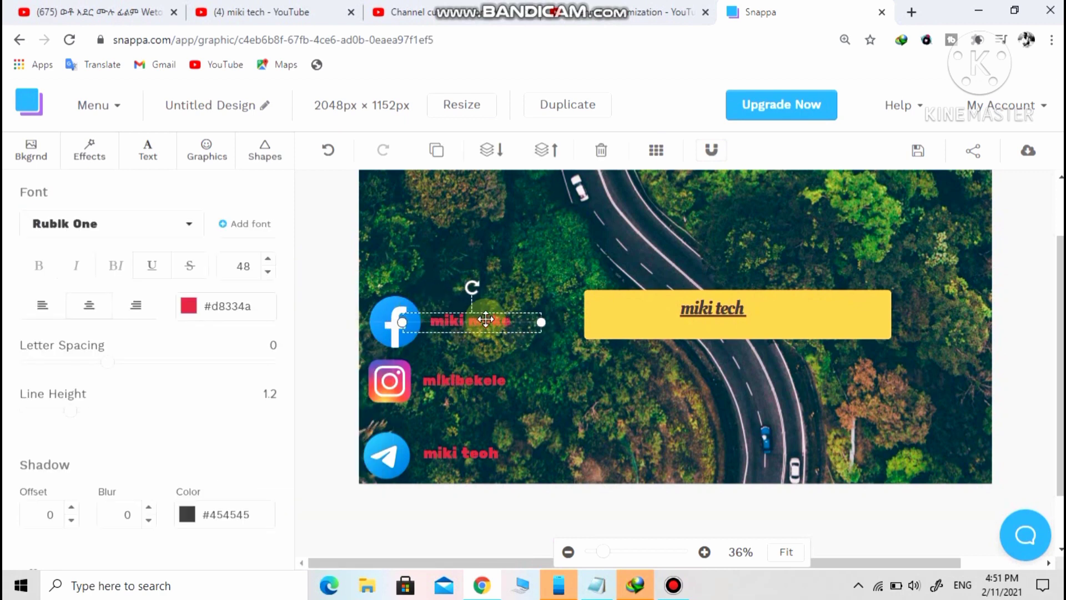
pyautogui.click(398, 317)
pyautogui.click(401, 316)
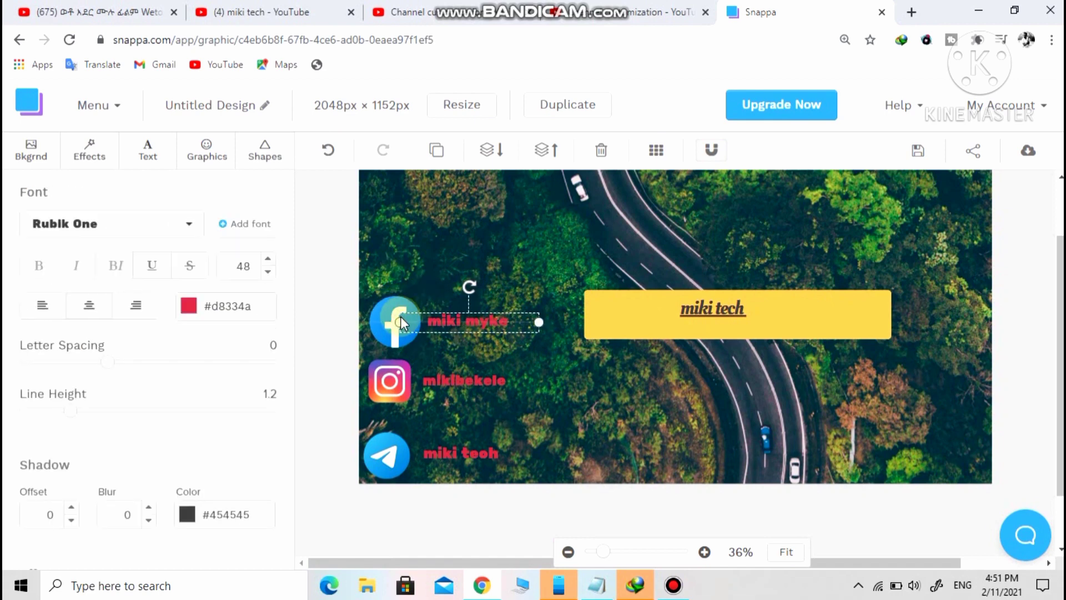
pyautogui.moveTo(401, 306); pyautogui.dragTo(390, 303)
pyautogui.click(405, 239)
pyautogui.click(148, 159)
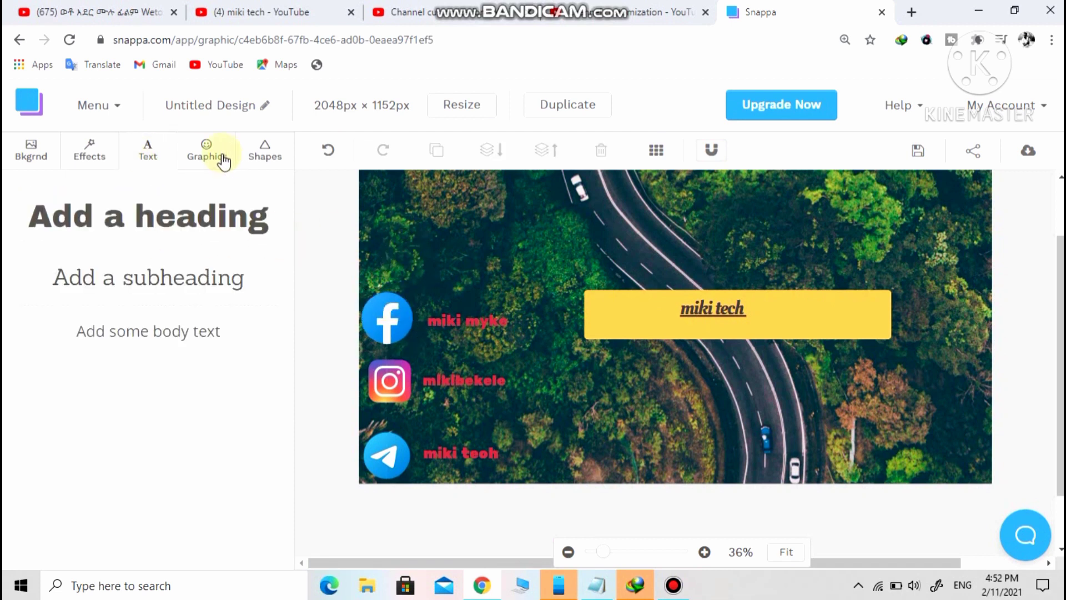
pyautogui.click(210, 155)
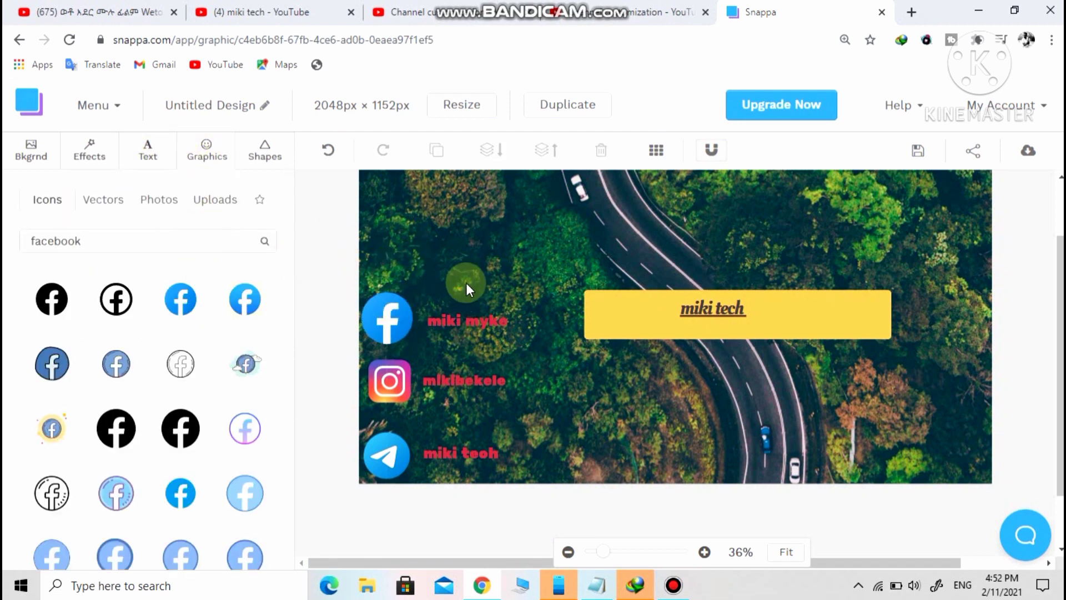
pyautogui.click(265, 151)
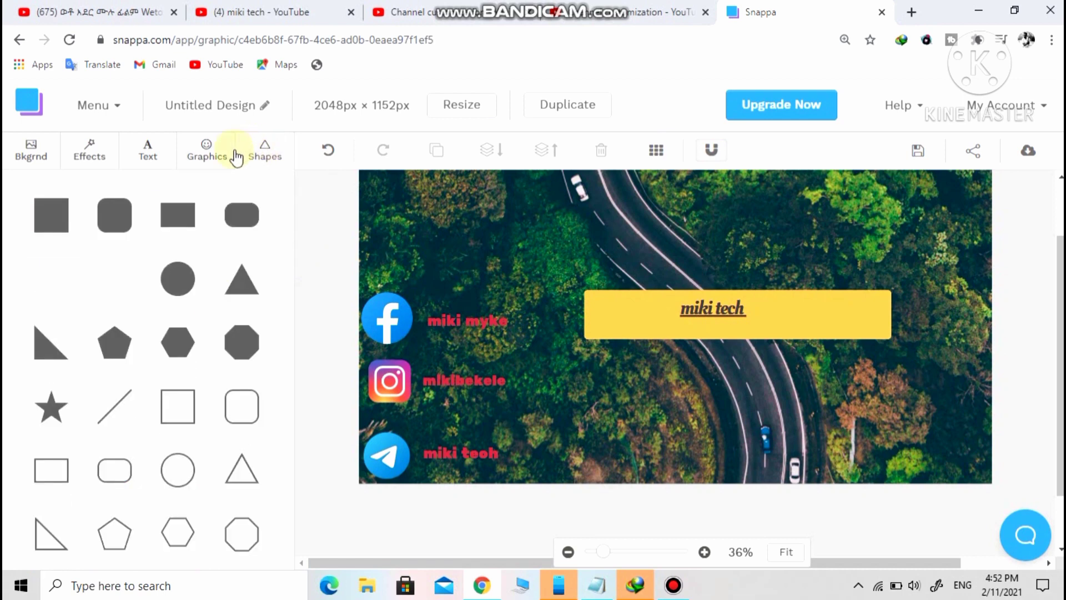
pyautogui.click(205, 151)
pyautogui.click(158, 202)
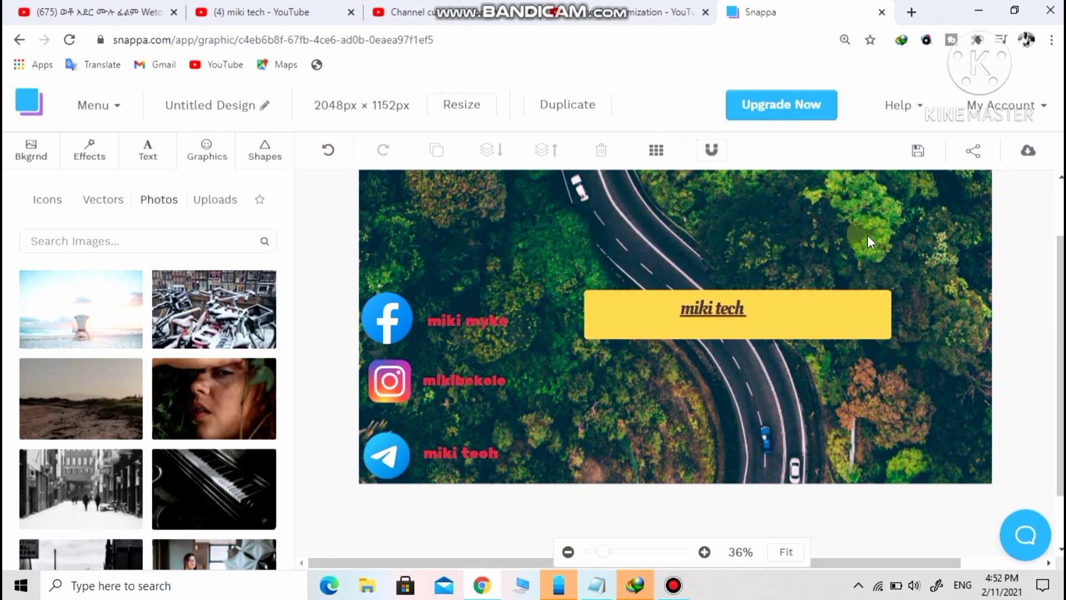
pyautogui.click(672, 318)
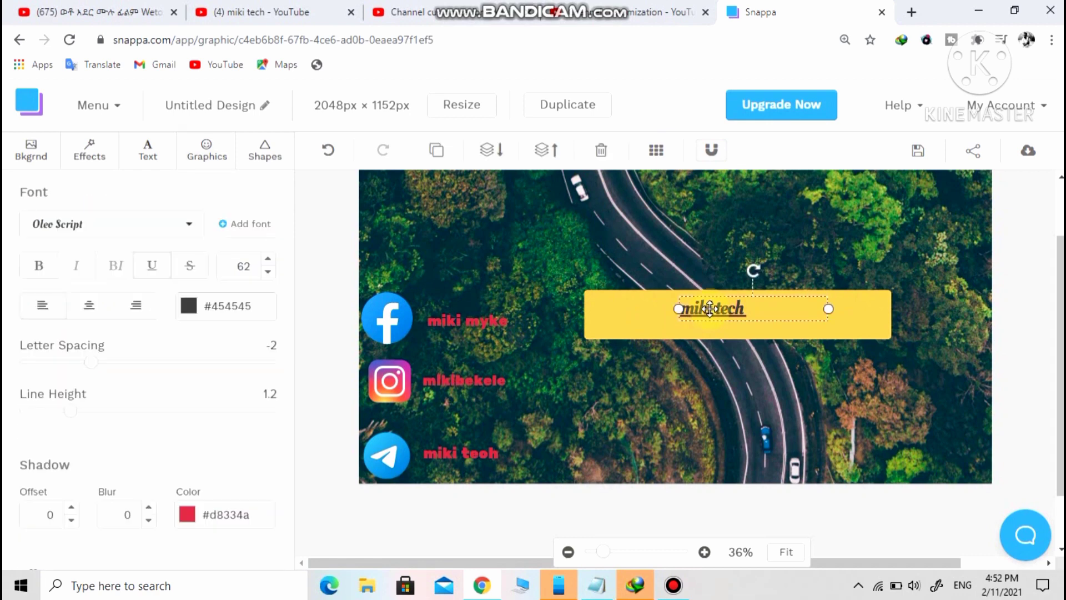
# Add a solid square, reshape it into a thin bar centered below the "miki tech" banner, and fill it yellow #ffce54.
pyautogui.click(256, 154)
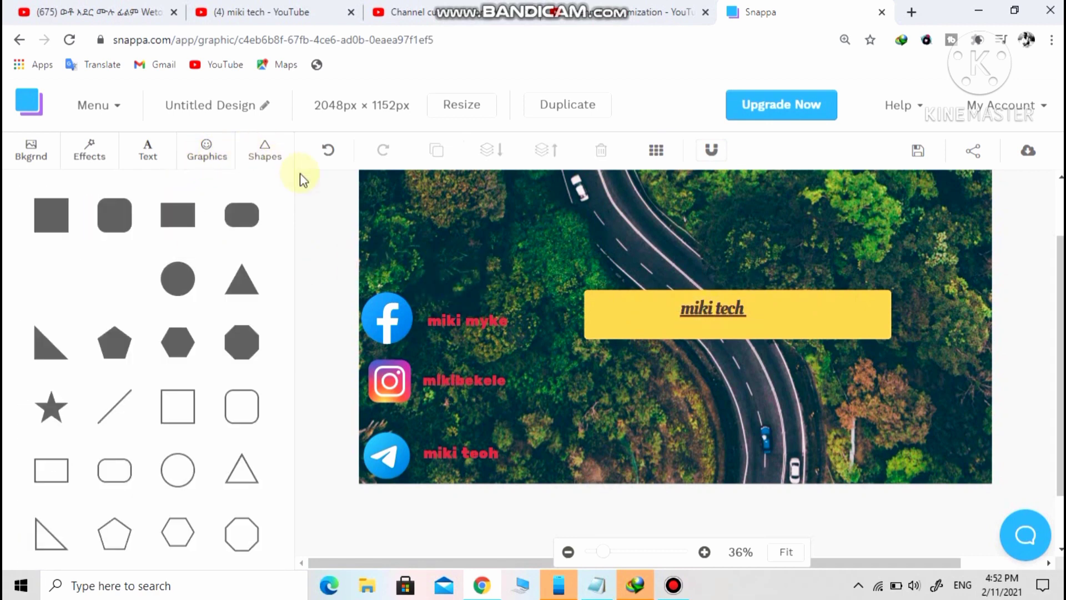
pyautogui.scroll(-1, 196, 350)
pyautogui.scroll(1, 89, 231)
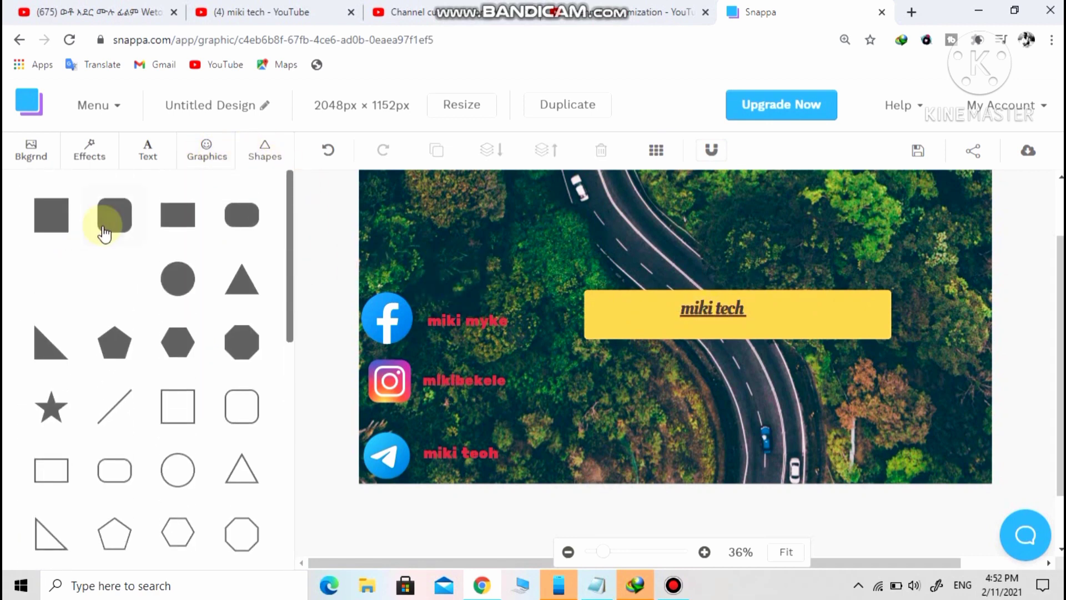
pyautogui.moveTo(49, 212); pyautogui.dragTo(669, 374)
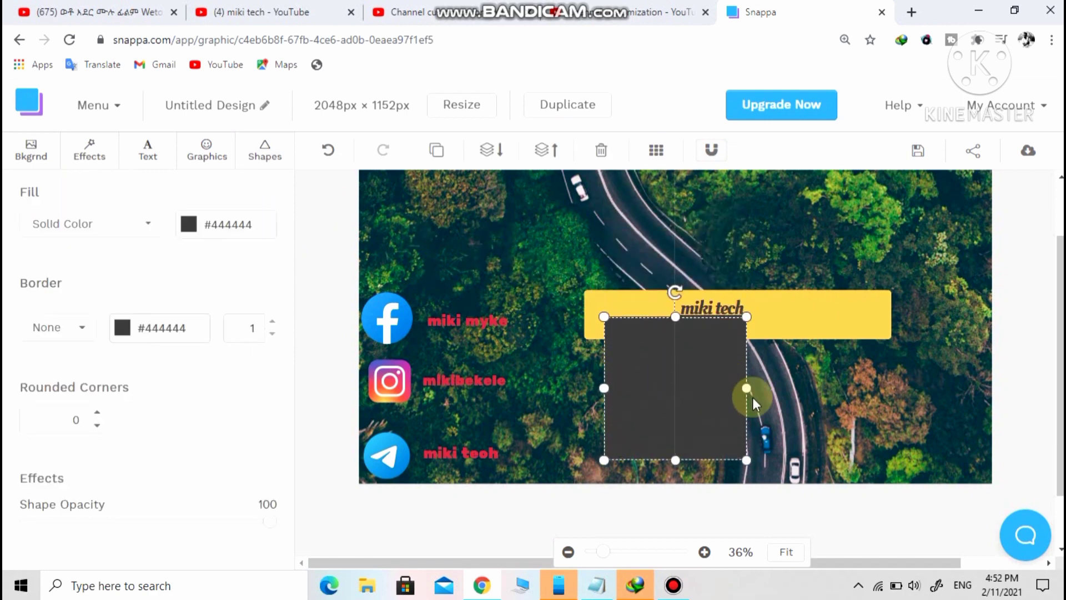
pyautogui.moveTo(745, 387); pyautogui.dragTo(837, 372)
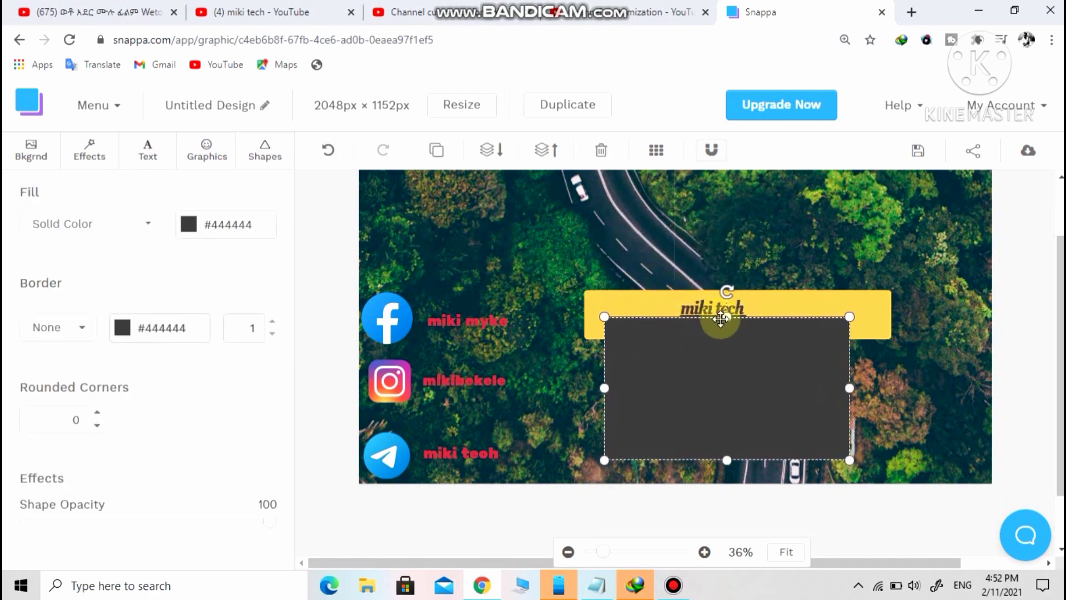
pyautogui.moveTo(728, 317); pyautogui.dragTo(731, 371)
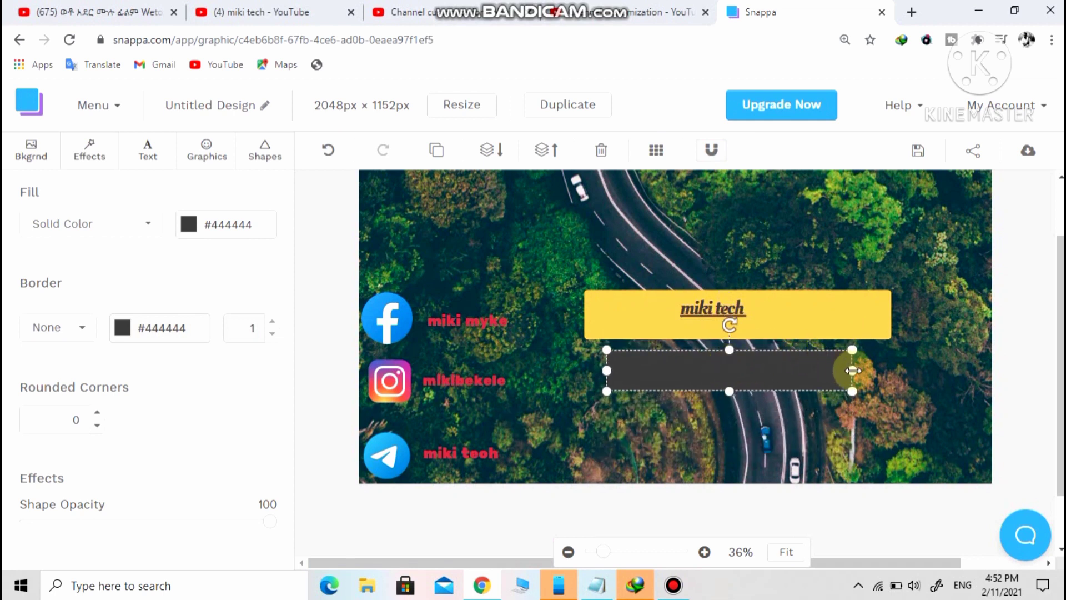
pyautogui.moveTo(852, 371); pyautogui.dragTo(806, 371)
pyautogui.moveTo(710, 394); pyautogui.dragTo(745, 367)
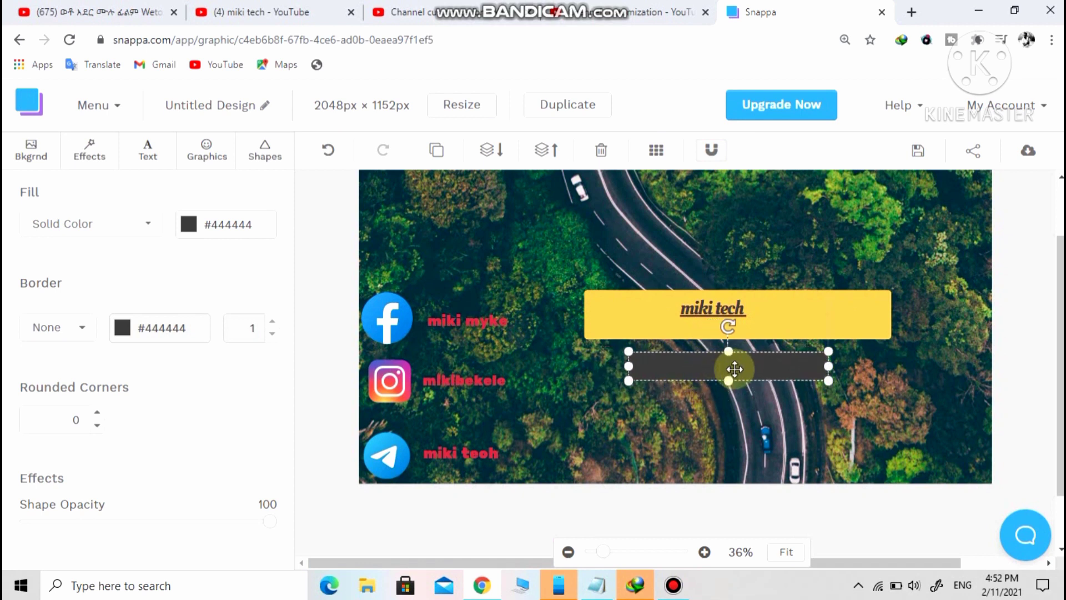
pyautogui.click(188, 223)
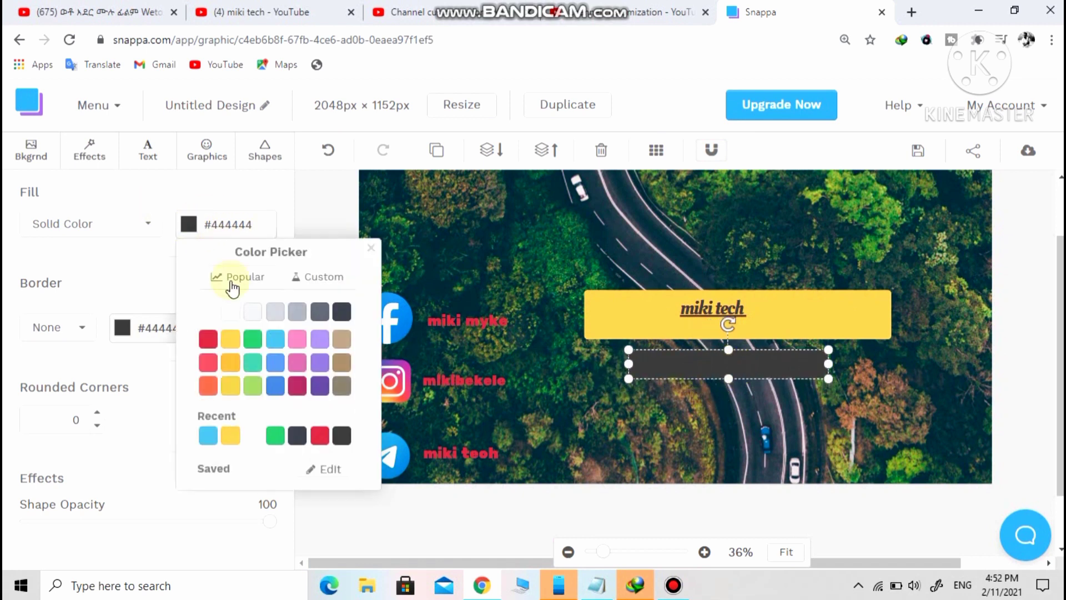
pyautogui.click(231, 339)
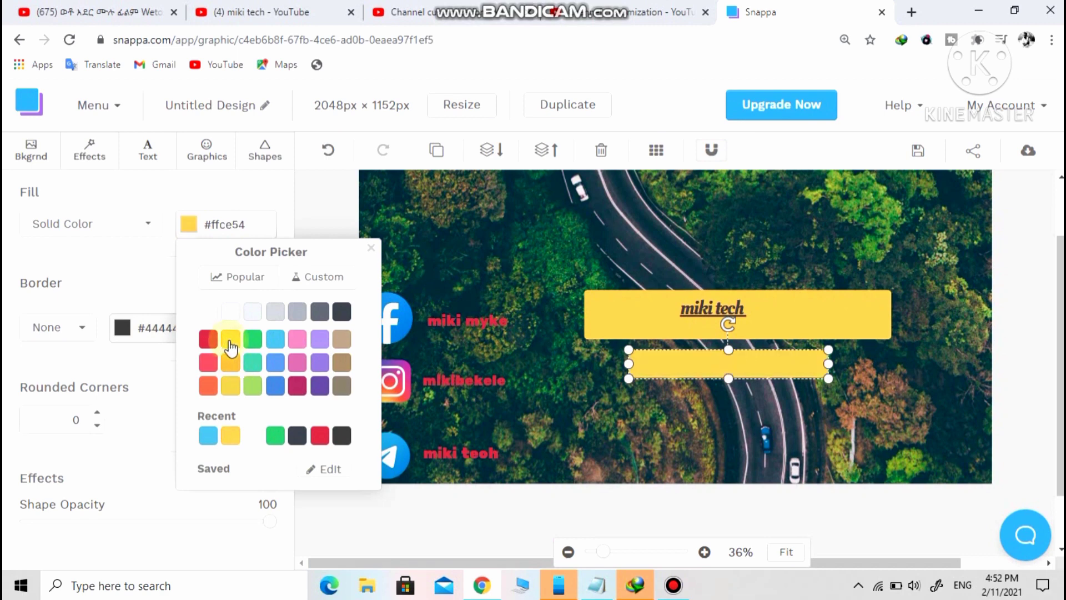
# Recolor the "miki tech" banner green #2ecc71, then narrow and reposition it around its title text.
pyautogui.moveTo(615, 322); pyautogui.dragTo(606, 300)
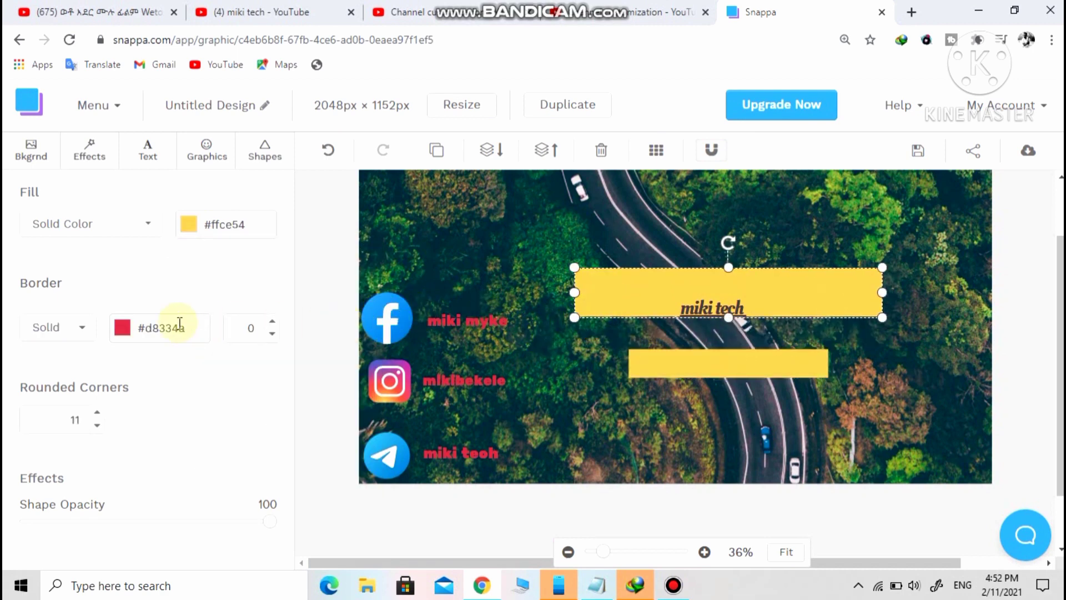
pyautogui.click(188, 224)
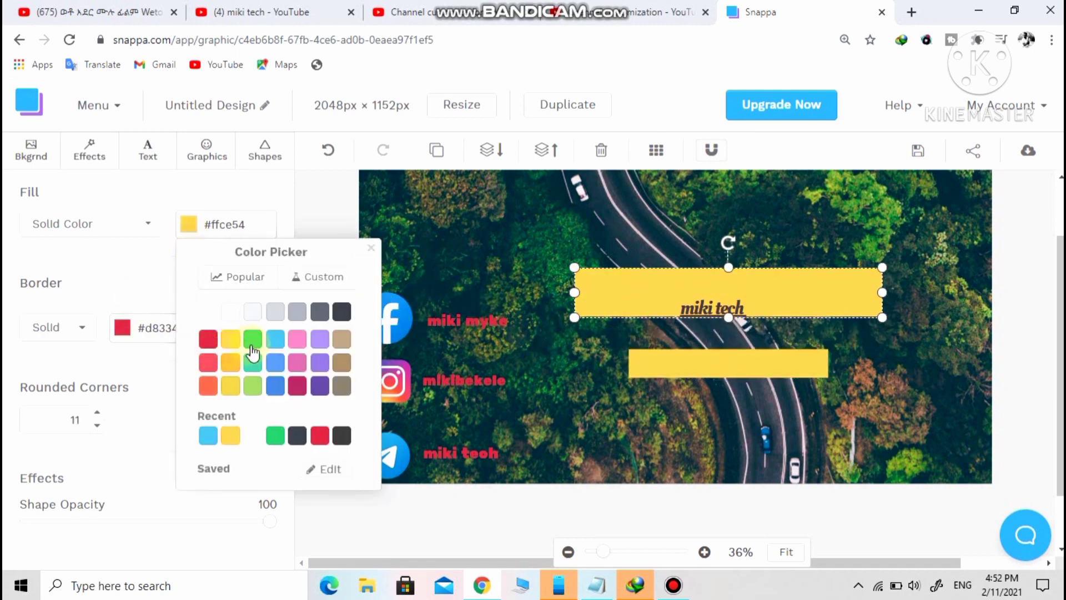
pyautogui.click(253, 340)
pyautogui.moveTo(626, 296); pyautogui.dragTo(653, 320)
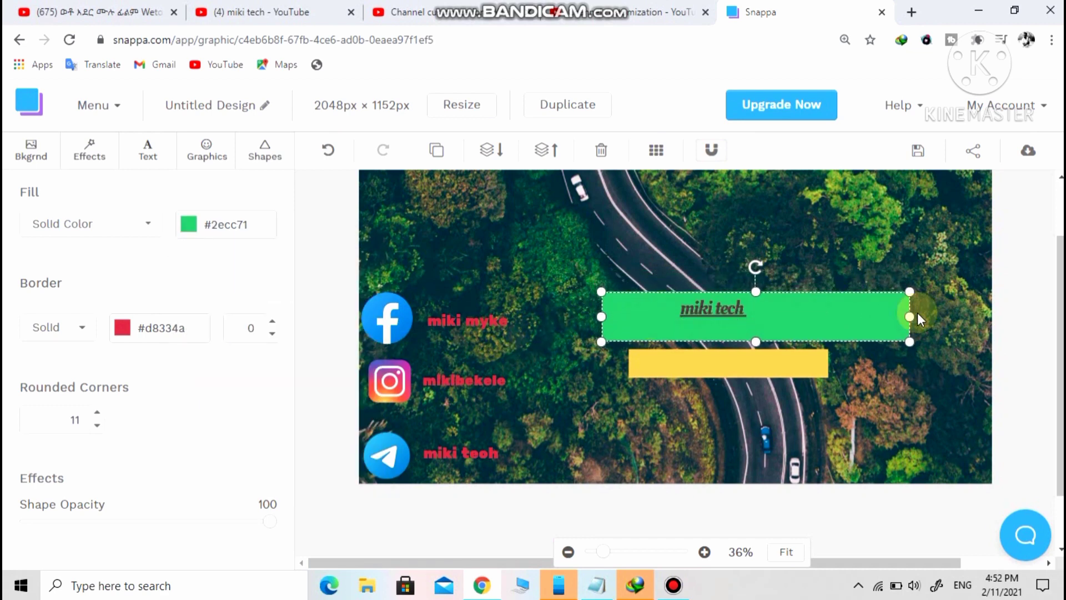
pyautogui.moveTo(909, 314); pyautogui.dragTo(854, 314)
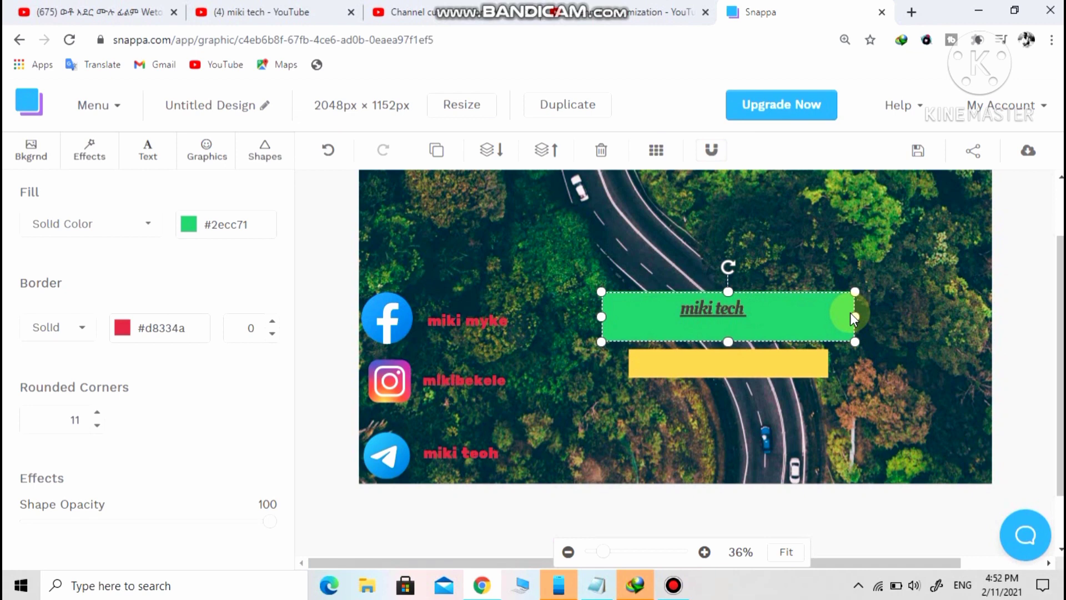
pyautogui.click(719, 314)
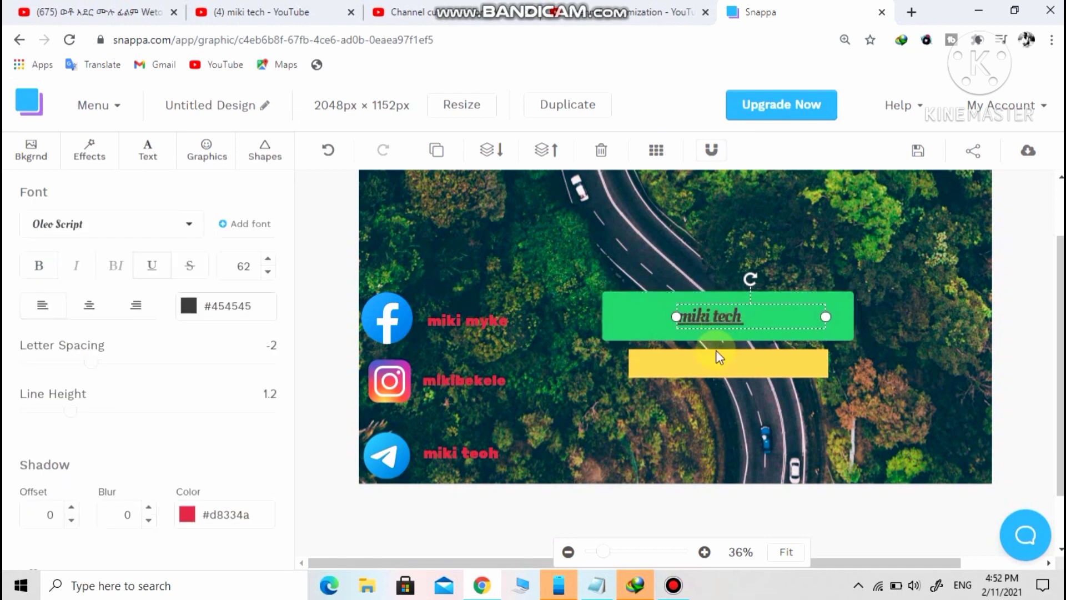
# Add another solid square, reshape it into a shorter thin bar below the yellow bar, and nudge the yellow bar into line.
pyautogui.click(713, 364)
pyautogui.click(247, 151)
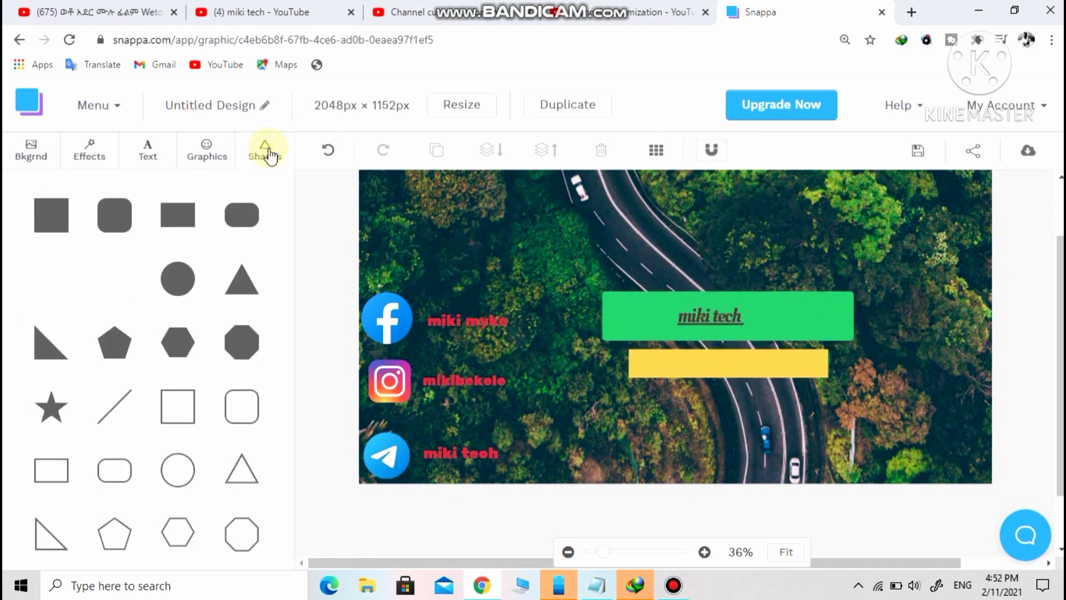
pyautogui.moveTo(66, 228); pyautogui.dragTo(745, 395)
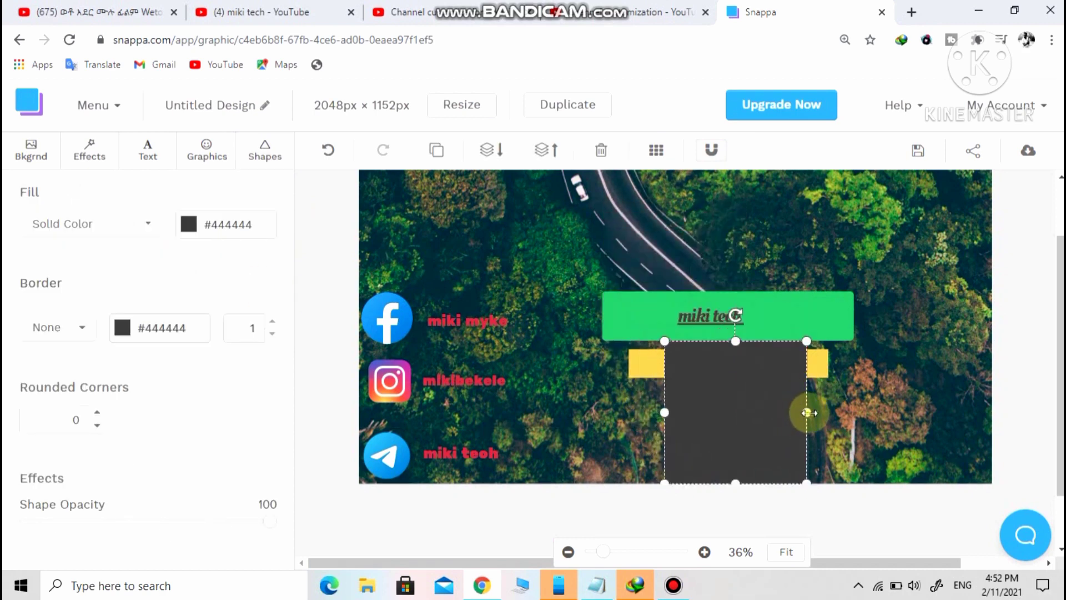
pyautogui.moveTo(807, 412); pyautogui.dragTo(910, 412)
pyautogui.moveTo(784, 336); pyautogui.dragTo(749, 386)
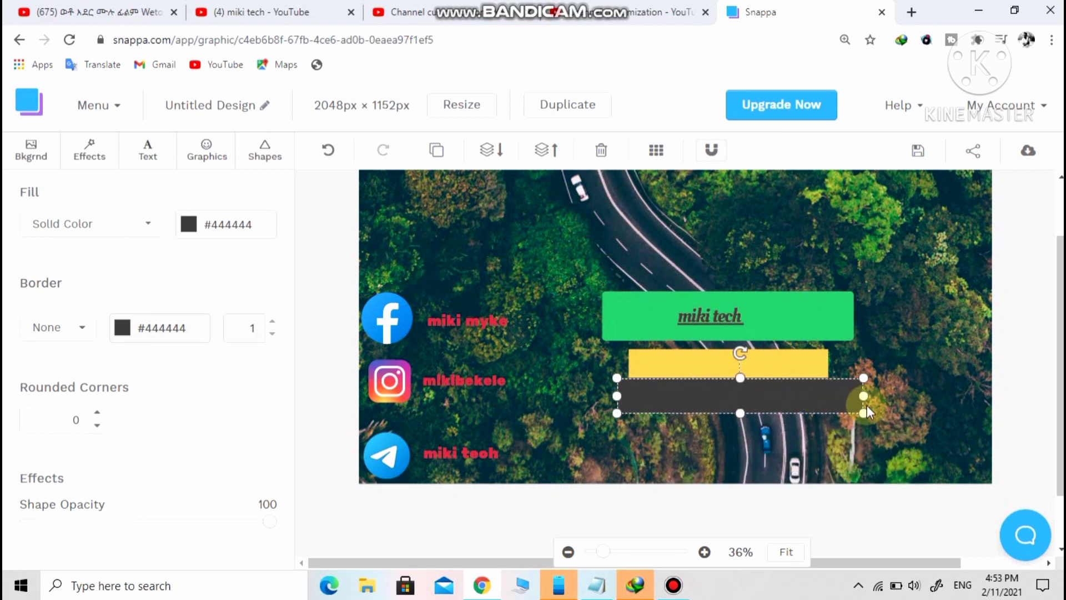
pyautogui.moveTo(832, 395); pyautogui.dragTo(750, 395)
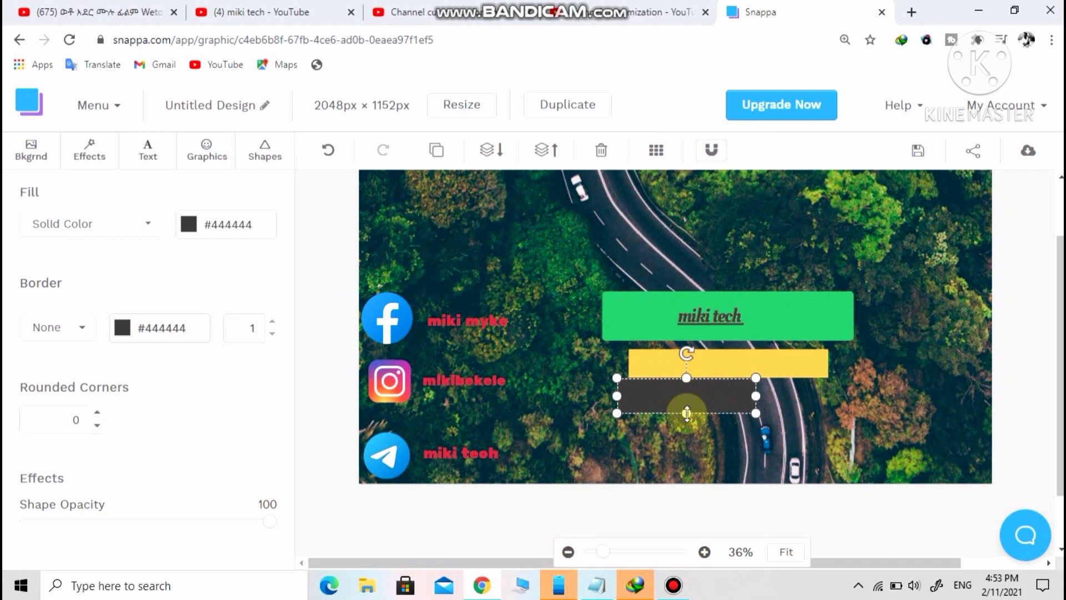
pyautogui.moveTo(686, 414); pyautogui.dragTo(716, 399)
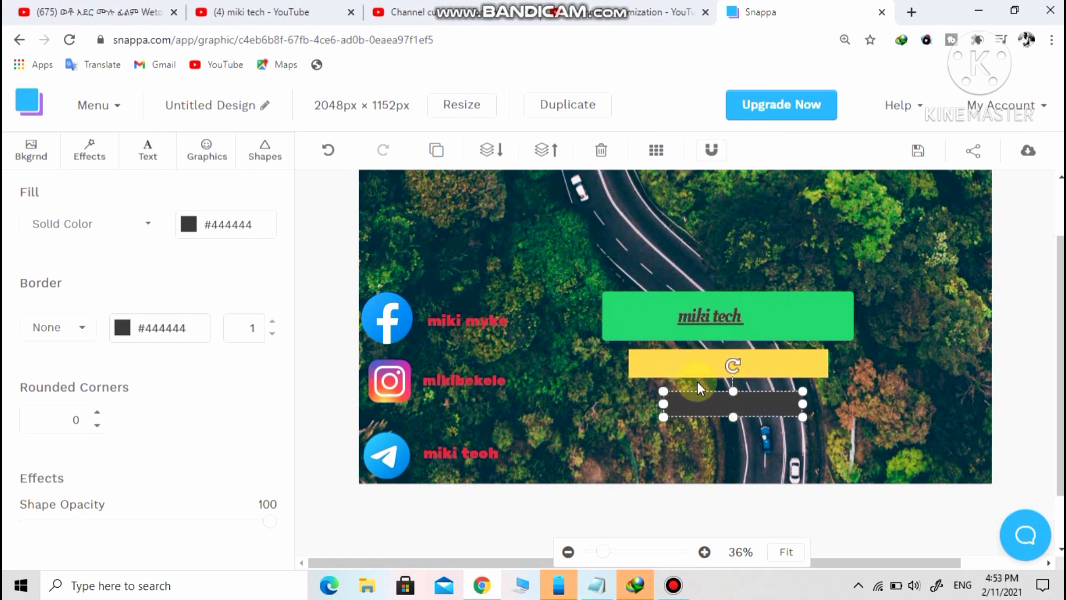
pyautogui.click(709, 362)
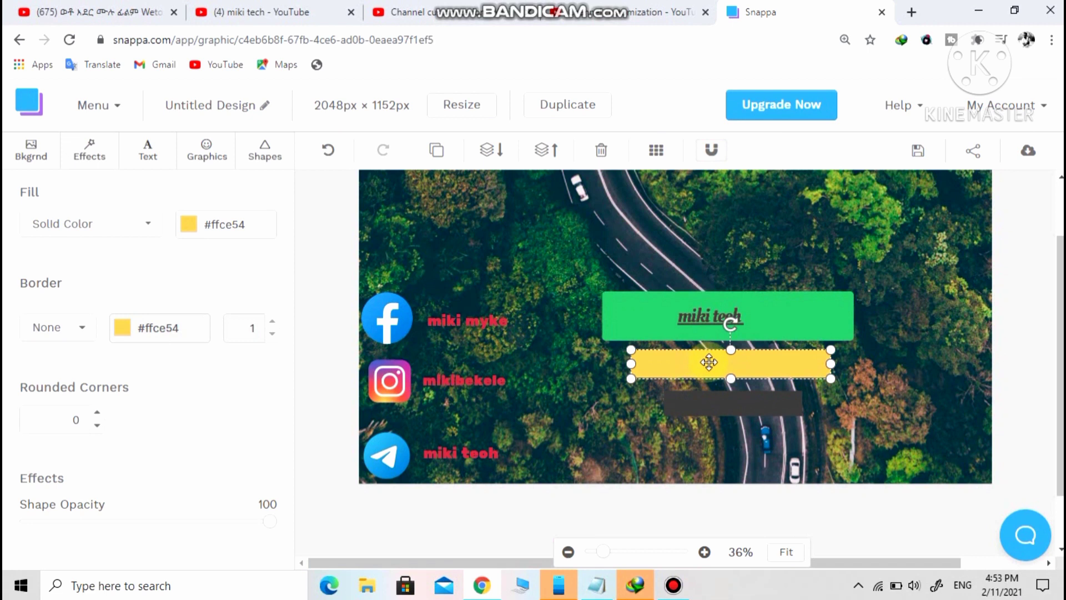
# Add a subheading centered on the yellow bar and change its text to "software tips".
pyautogui.click(154, 166)
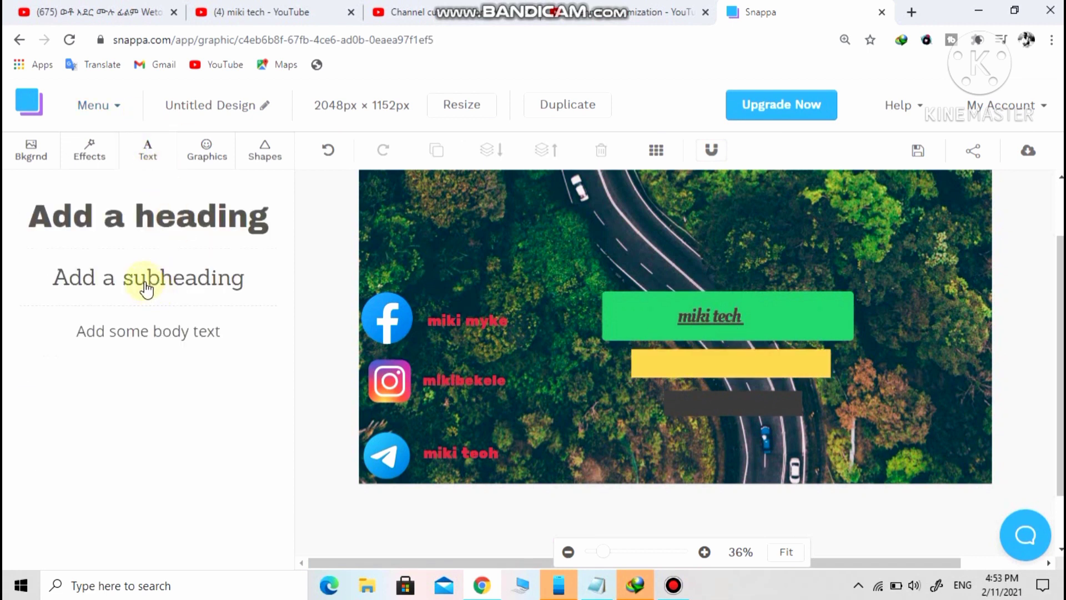
pyautogui.moveTo(146, 288); pyautogui.dragTo(710, 368)
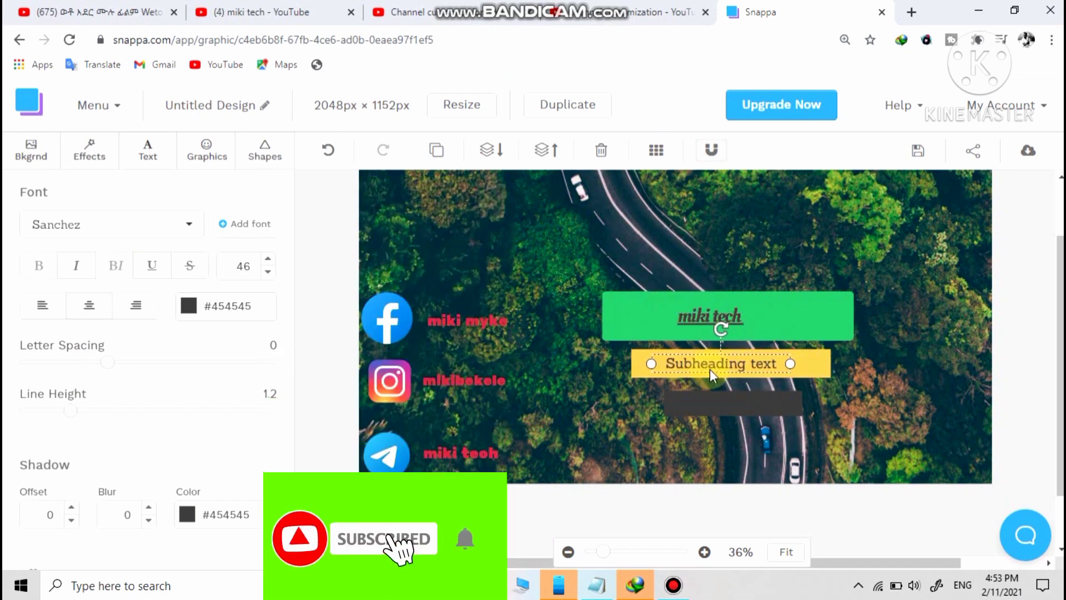
pyautogui.doubleClick(749, 363)
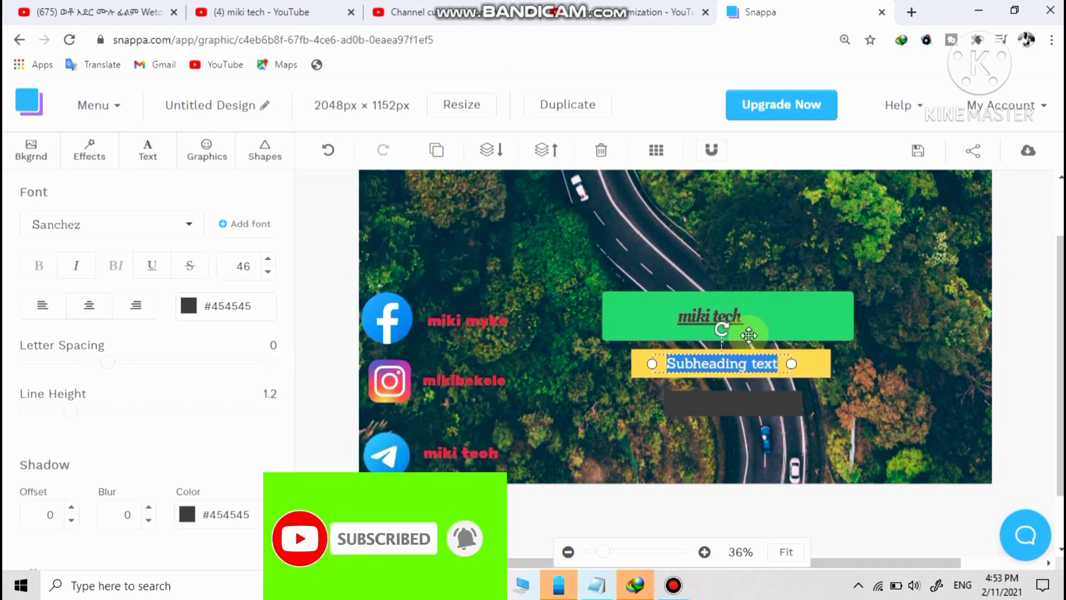
pyautogui.write('sof')
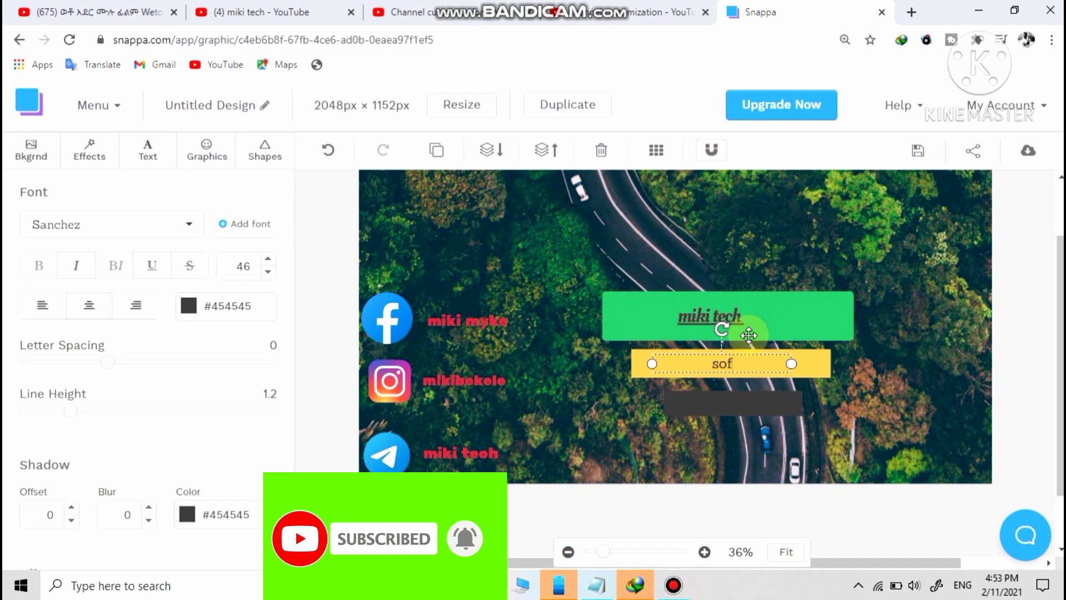
pyautogui.write('tware t')
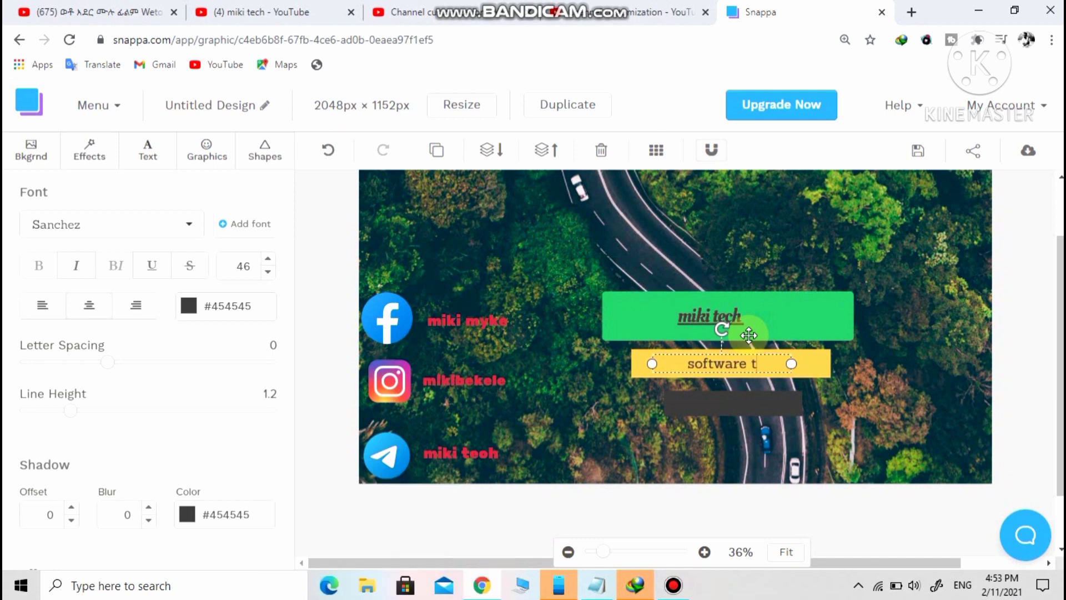
pyautogui.write('ips')
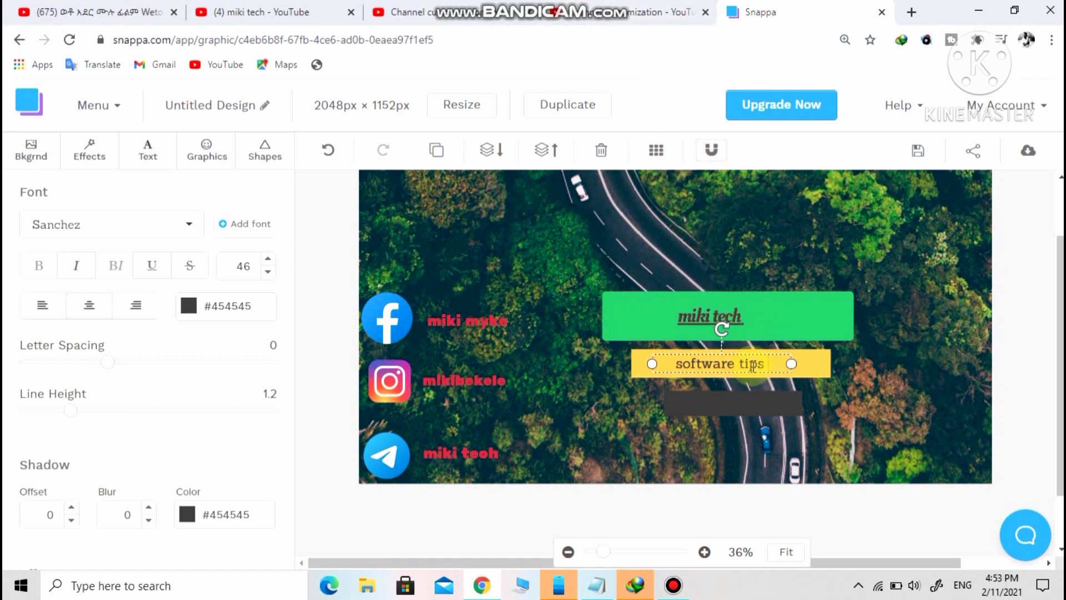
# Set the "software tips" text on the yellow bar to the Rubik One font.
pyautogui.moveTo(752, 366); pyautogui.dragTo(672, 366)
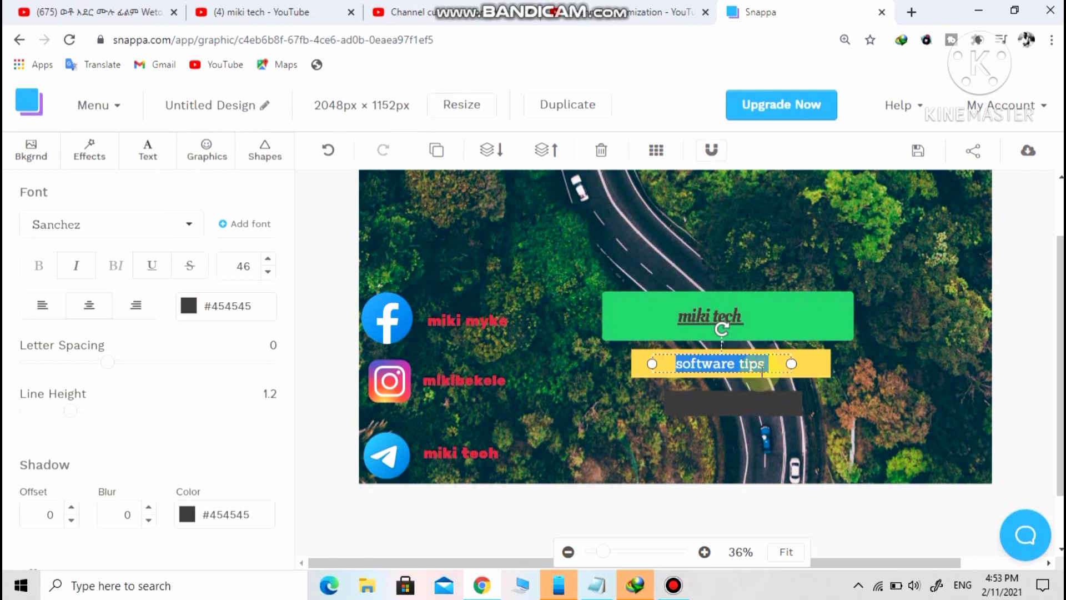
pyautogui.click(185, 225)
pyautogui.click(113, 324)
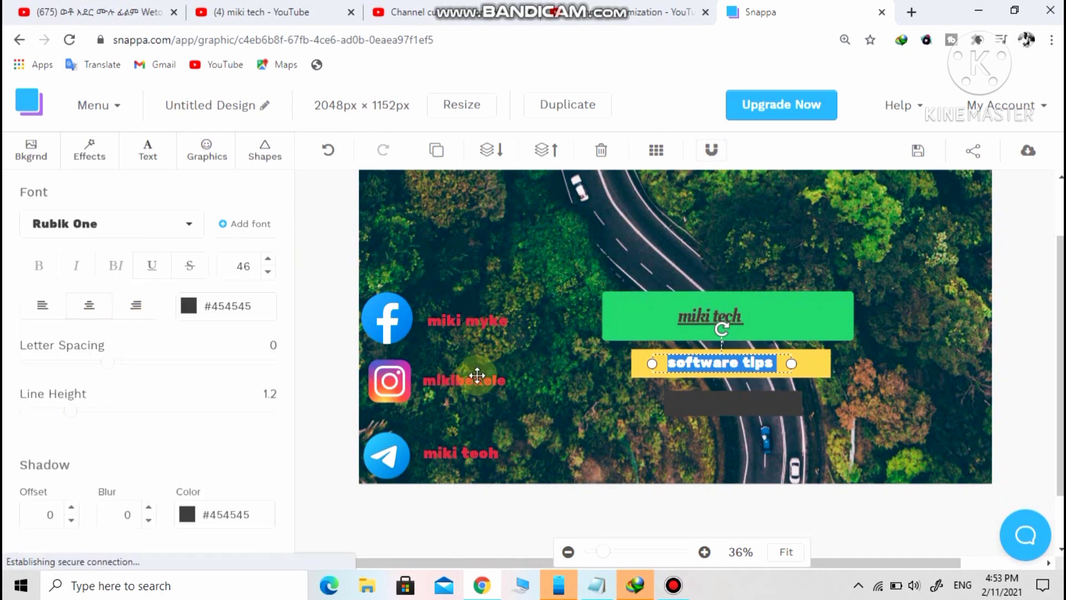
# Keep the "miki tech" title on the green banner in Oleo Script and increase its font size to 86.
pyautogui.click(752, 320)
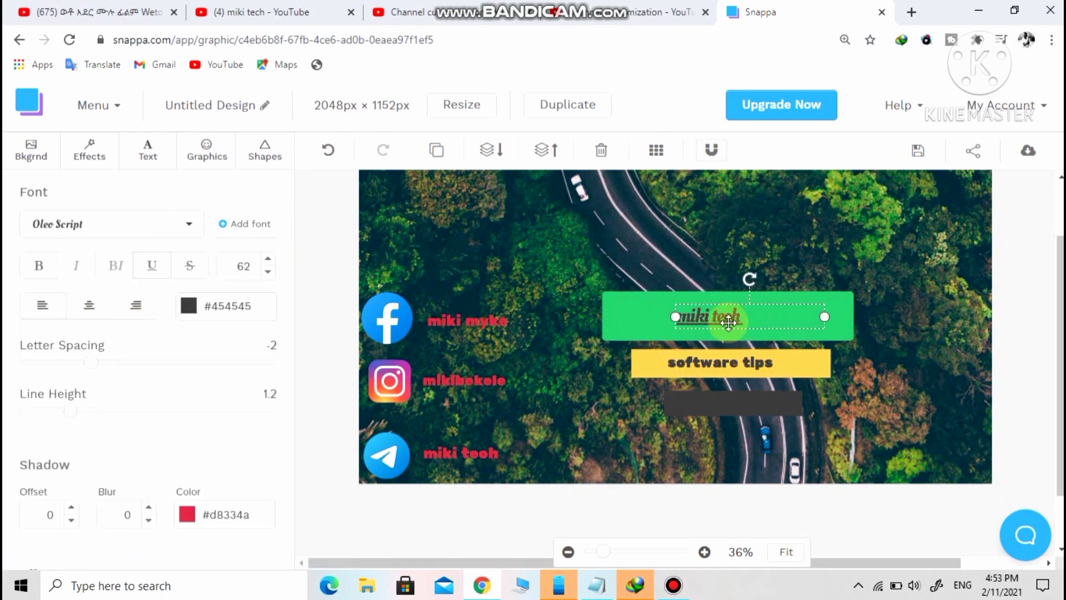
pyautogui.doubleClick(749, 319)
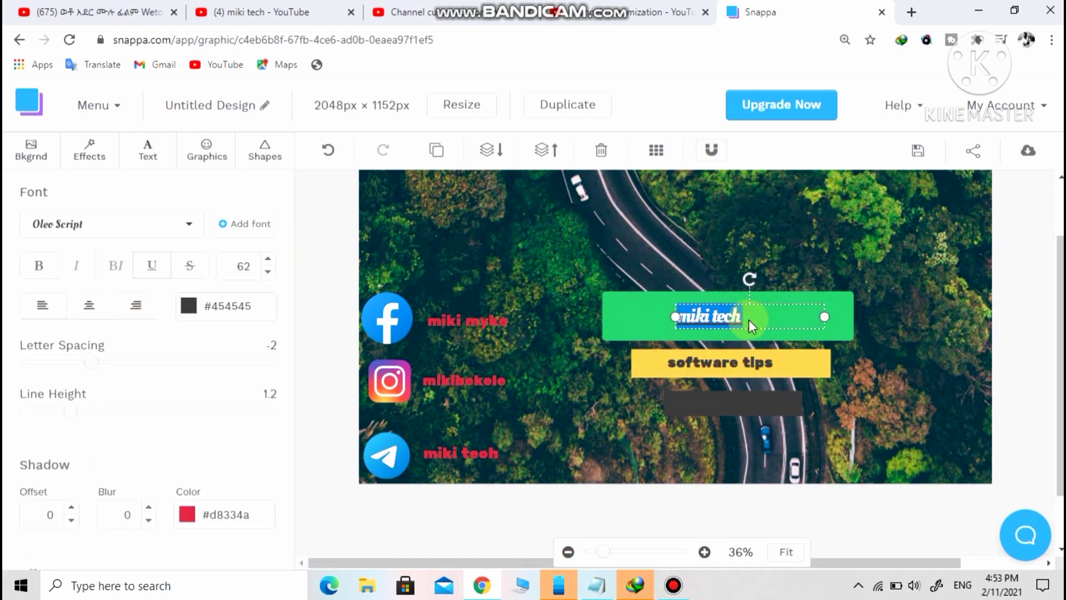
pyautogui.click(192, 226)
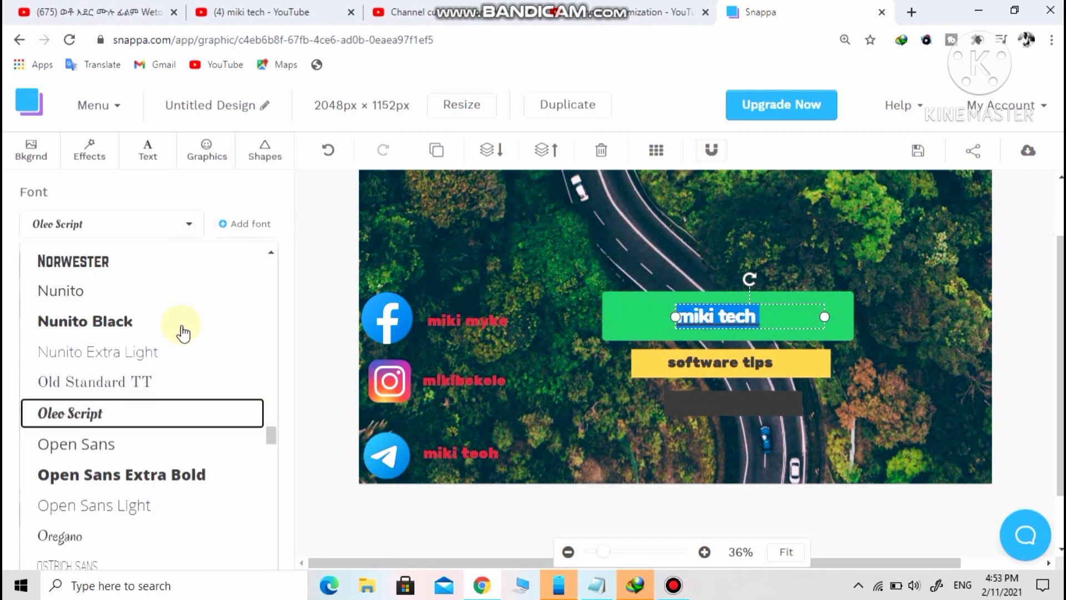
pyautogui.click(159, 413)
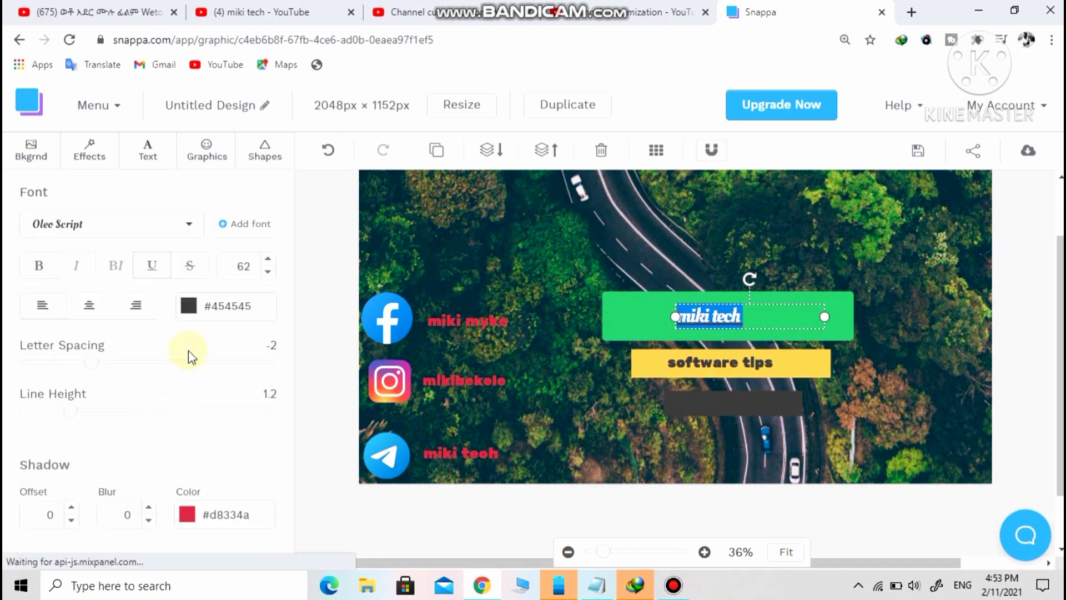
pyautogui.click(267, 259)
pyautogui.click(268, 260)
pyautogui.click(267, 260)
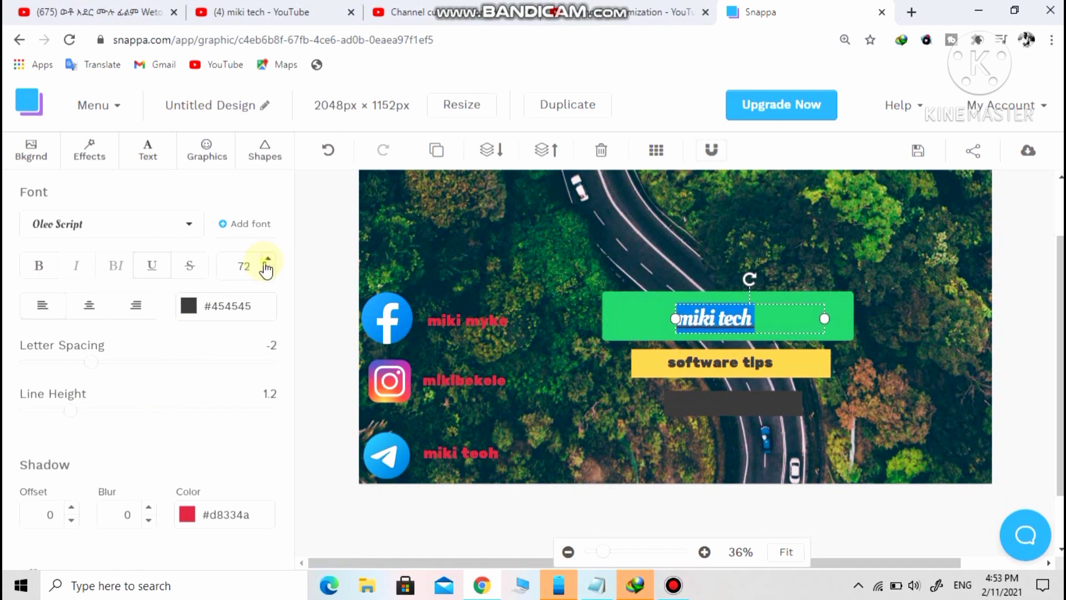
pyautogui.click(267, 261)
pyautogui.click(267, 269)
pyautogui.click(266, 269)
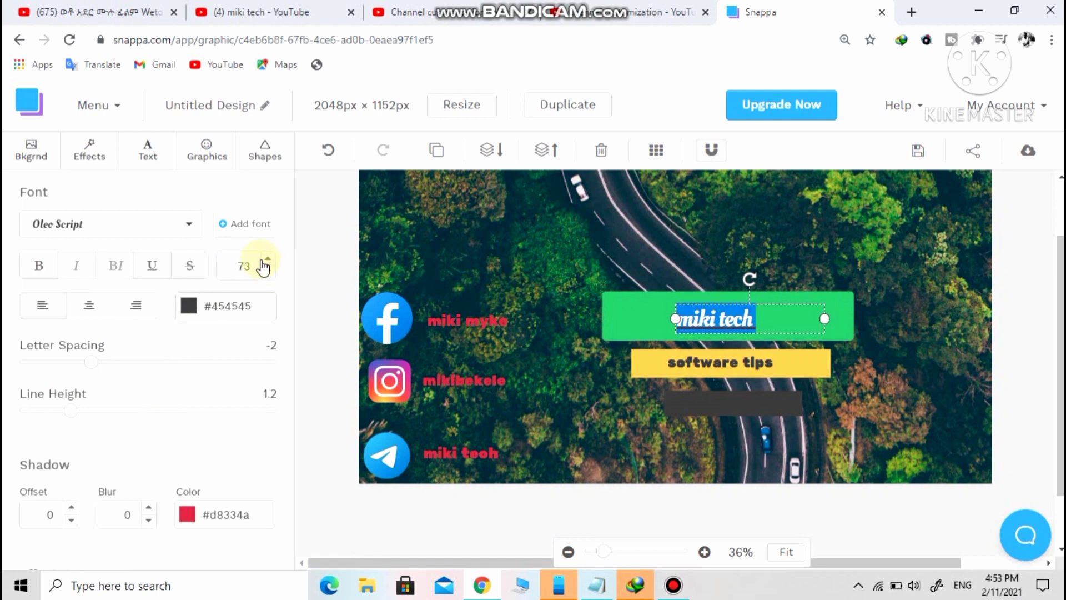
pyautogui.click(267, 260)
pyautogui.click(267, 259)
pyautogui.click(268, 260)
pyautogui.click(268, 259)
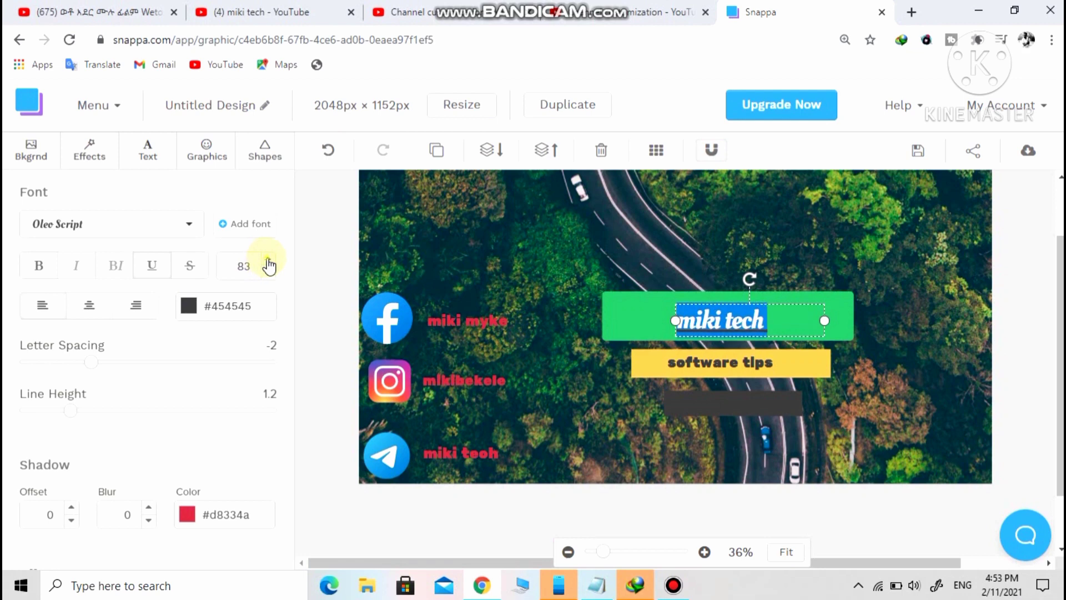
pyautogui.click(268, 260)
pyautogui.click(267, 260)
pyautogui.click(267, 260)
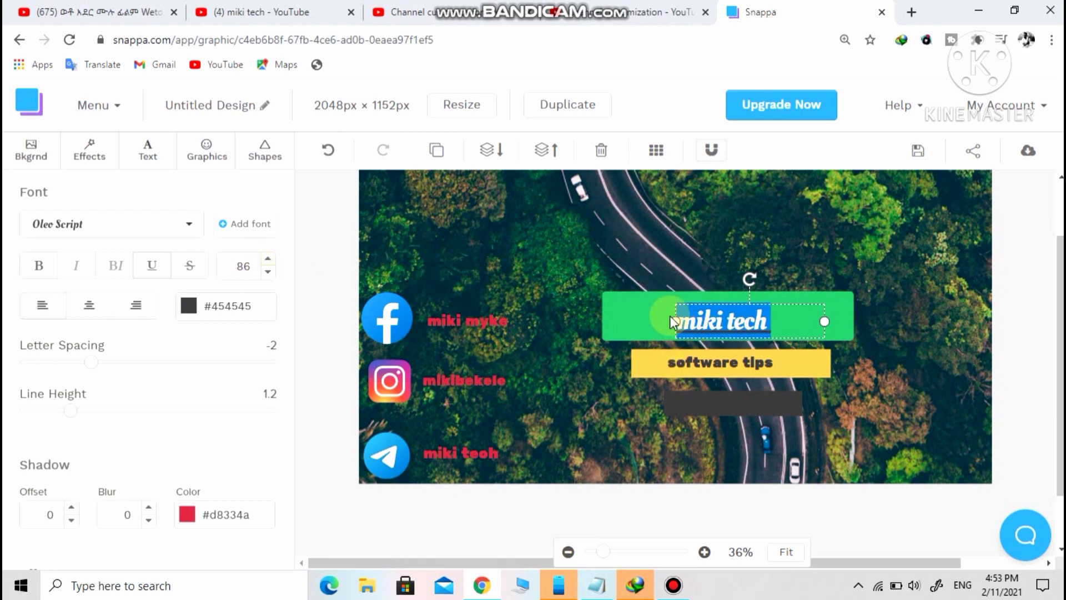
# Extend the "miki tech" text box leftward and trim its right edge so it fits closely around the title.
pyautogui.moveTo(669, 315); pyautogui.dragTo(649, 316)
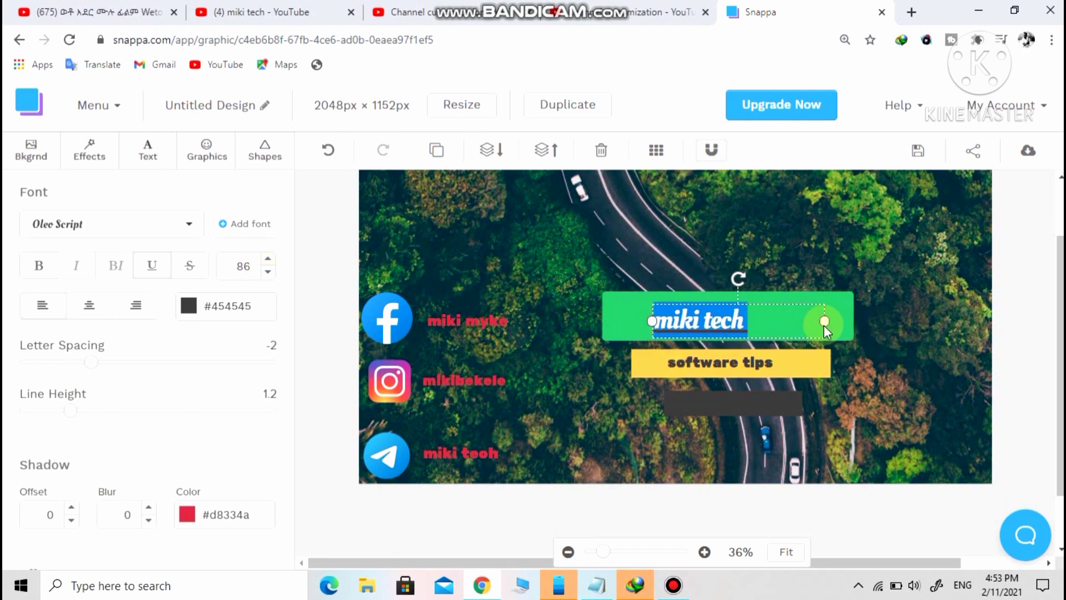
pyautogui.moveTo(825, 323); pyautogui.dragTo(752, 318)
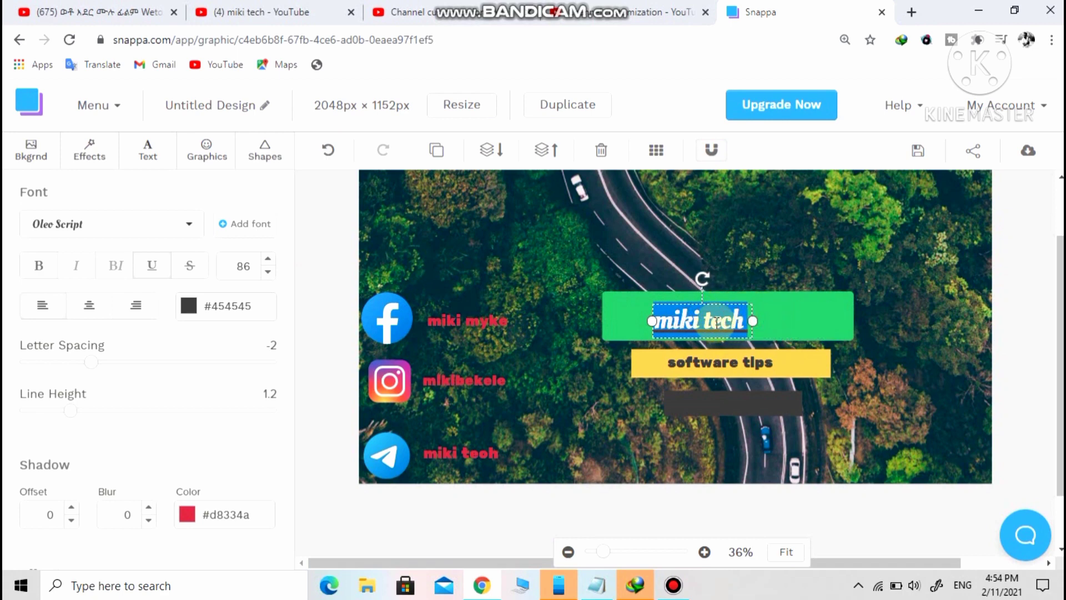
pyautogui.click(701, 302)
# Fill the dark bar below the yellow bar with red #d8334a.
pyautogui.click(712, 404)
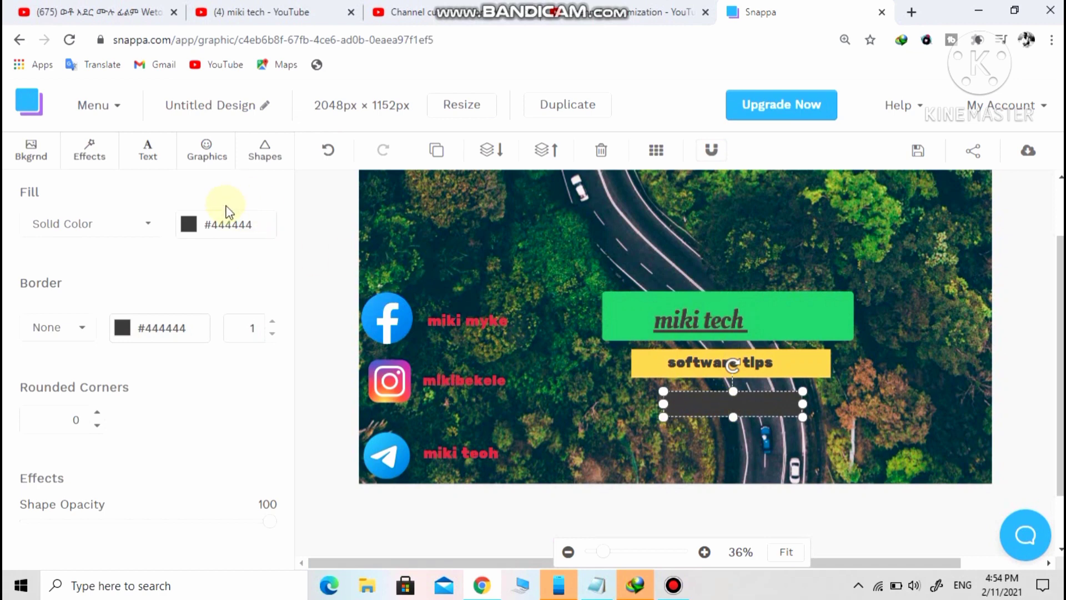
pyautogui.click(187, 225)
pyautogui.click(209, 339)
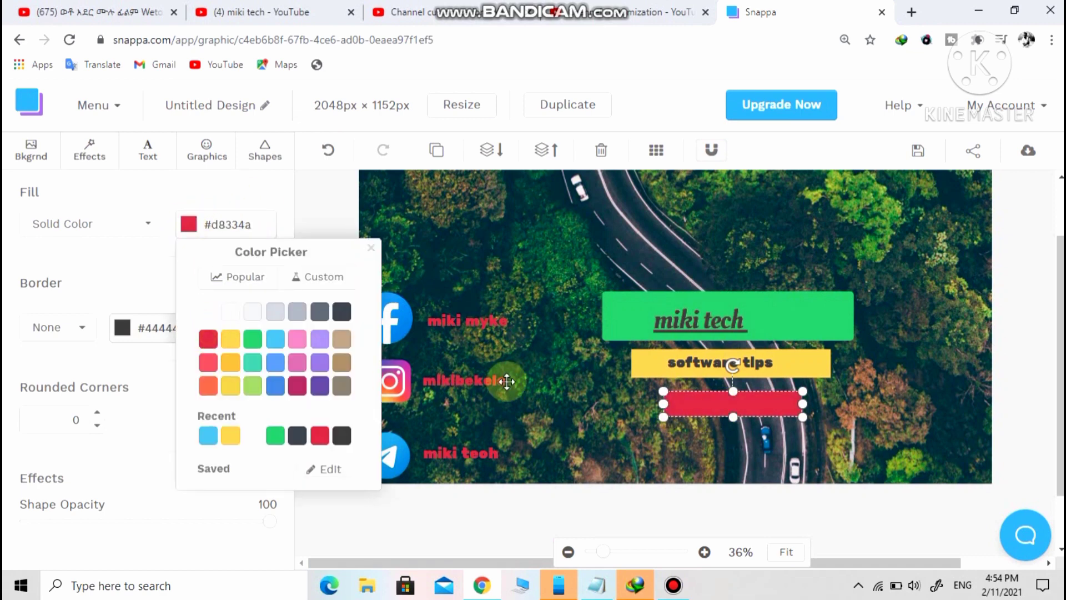
pyautogui.click(727, 407)
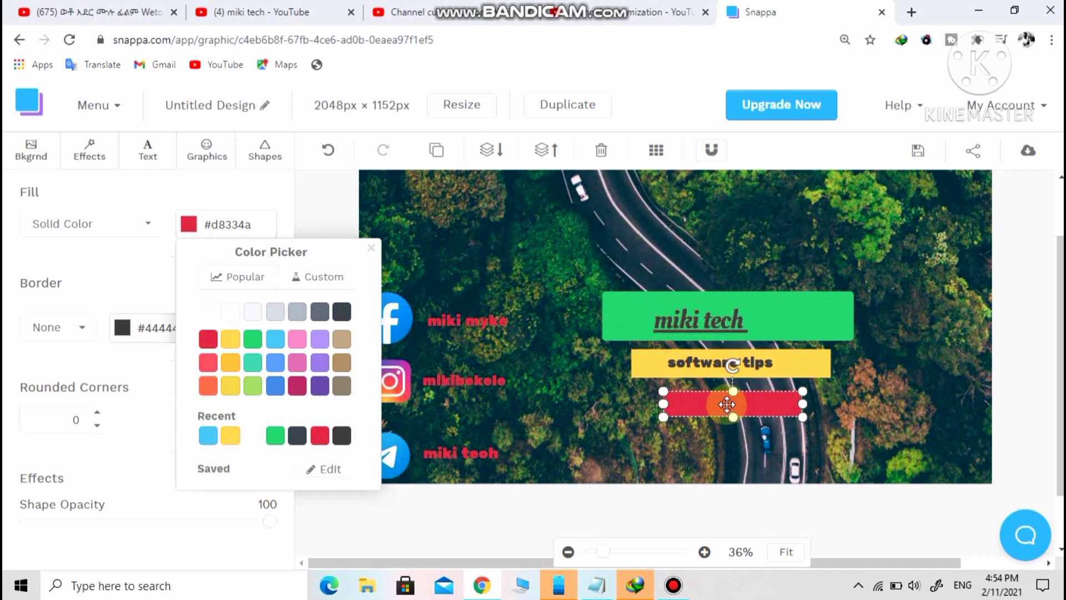
pyautogui.click(722, 407)
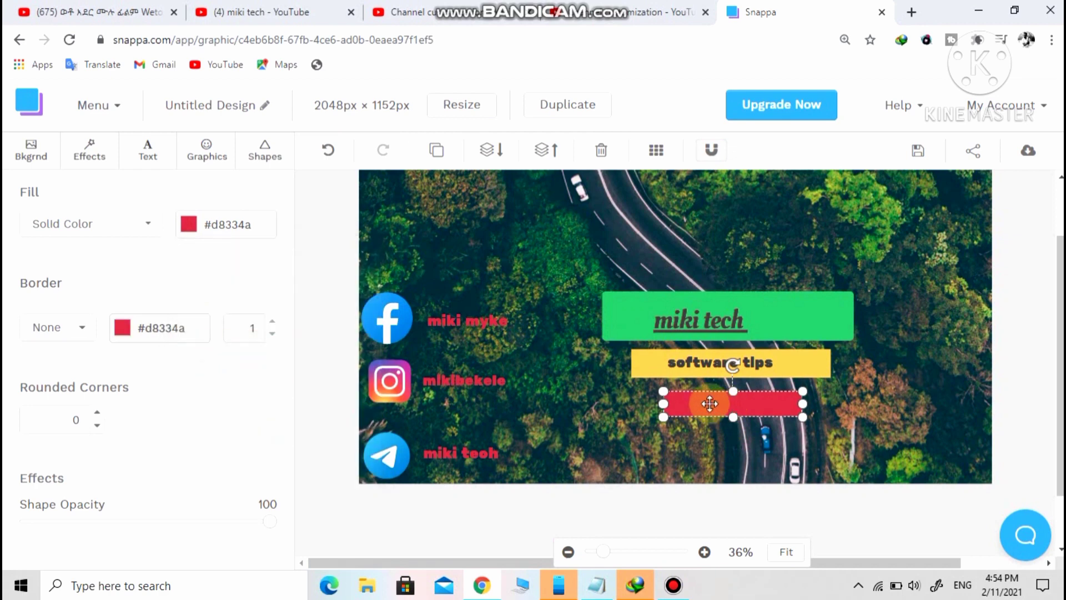
# Add a subheading over the red bar and change its text to "hardaware tricks".
pyautogui.click(147, 157)
pyautogui.click(134, 278)
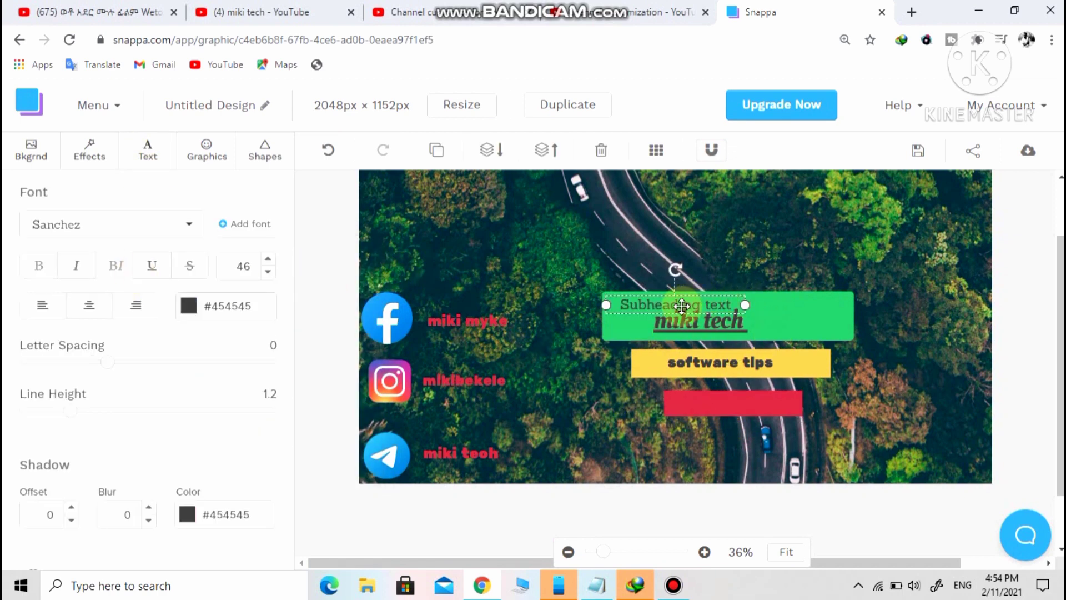
pyautogui.moveTo(682, 306); pyautogui.dragTo(741, 406)
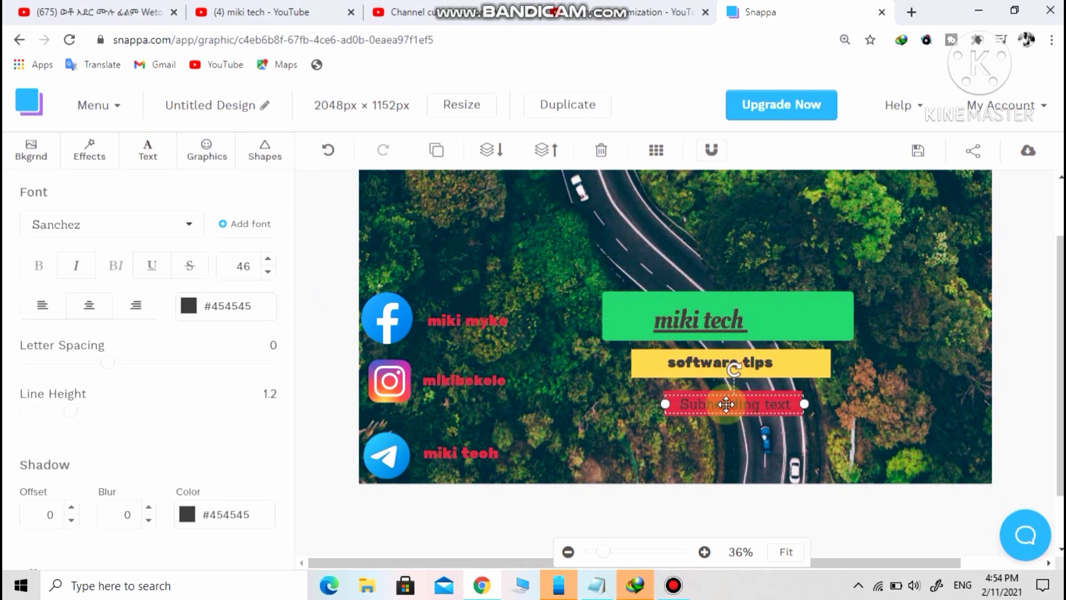
pyautogui.doubleClick(727, 405)
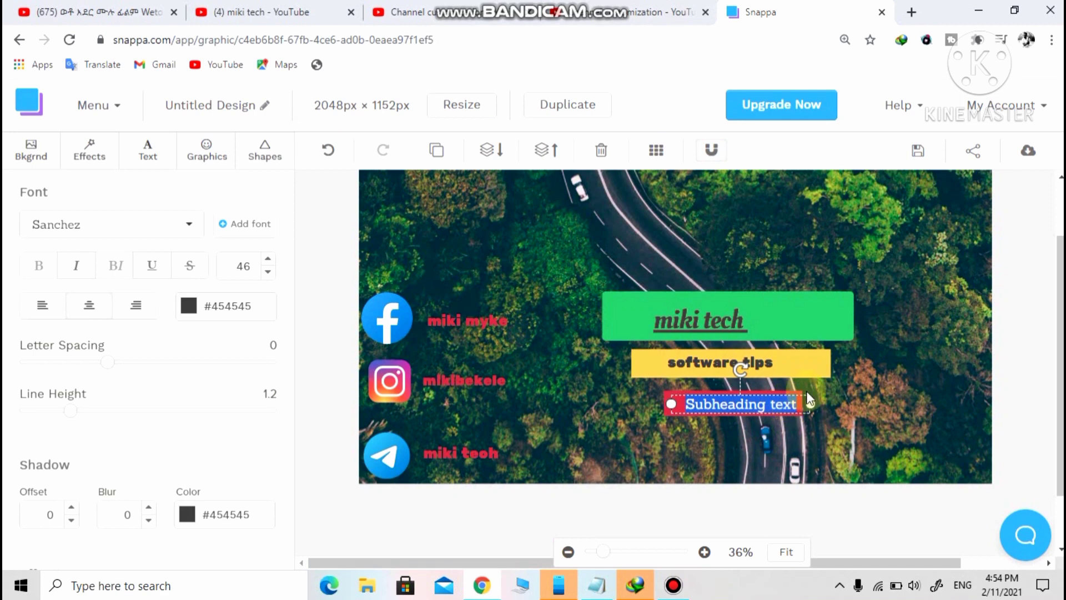
pyautogui.write('hardaware tricks')
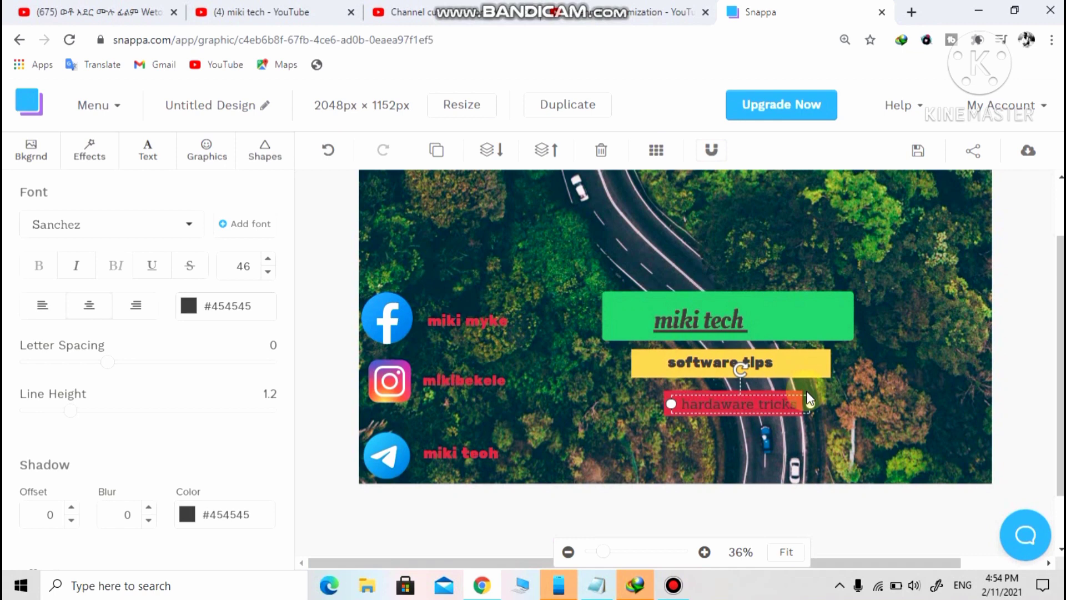
# Set the "hardaware tricks" text to Rubik One at size 50 and slightly narrow its text box.
pyautogui.moveTo(800, 405); pyautogui.dragTo(668, 405)
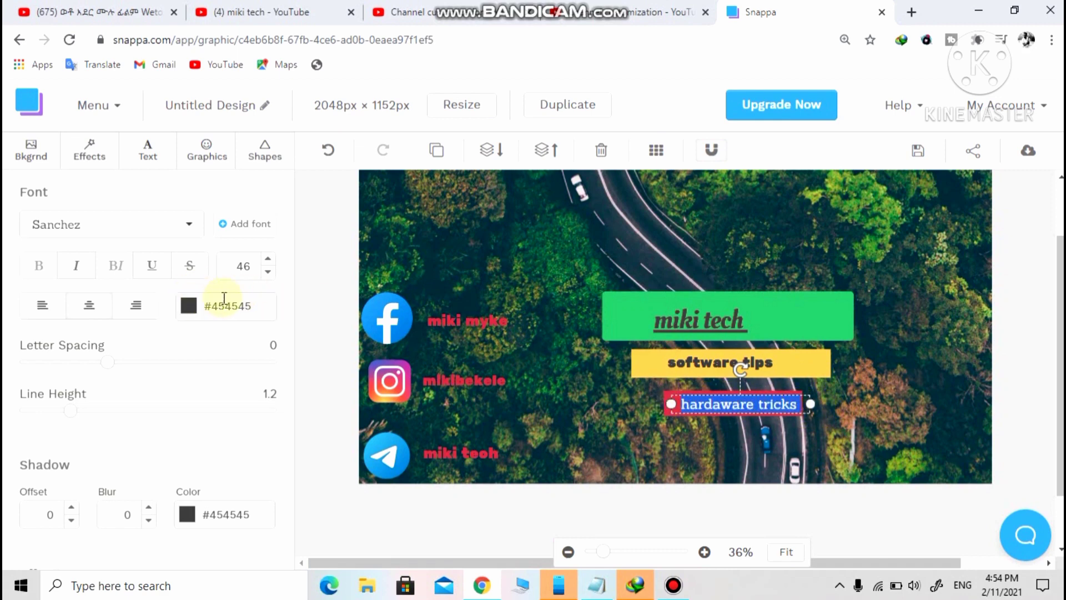
pyautogui.click(269, 260)
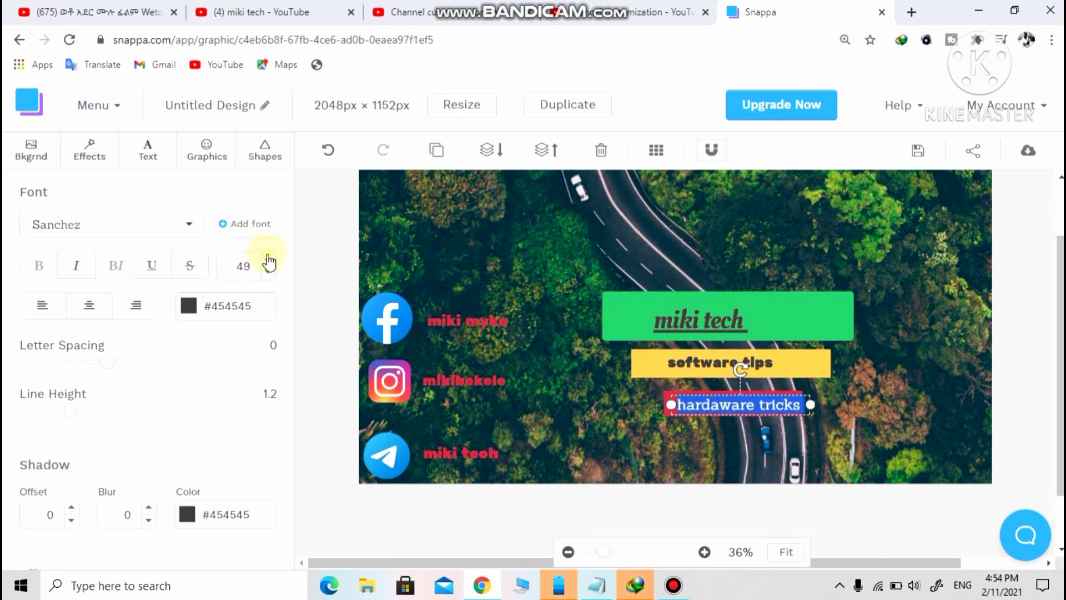
pyautogui.click(269, 260)
pyautogui.click(169, 225)
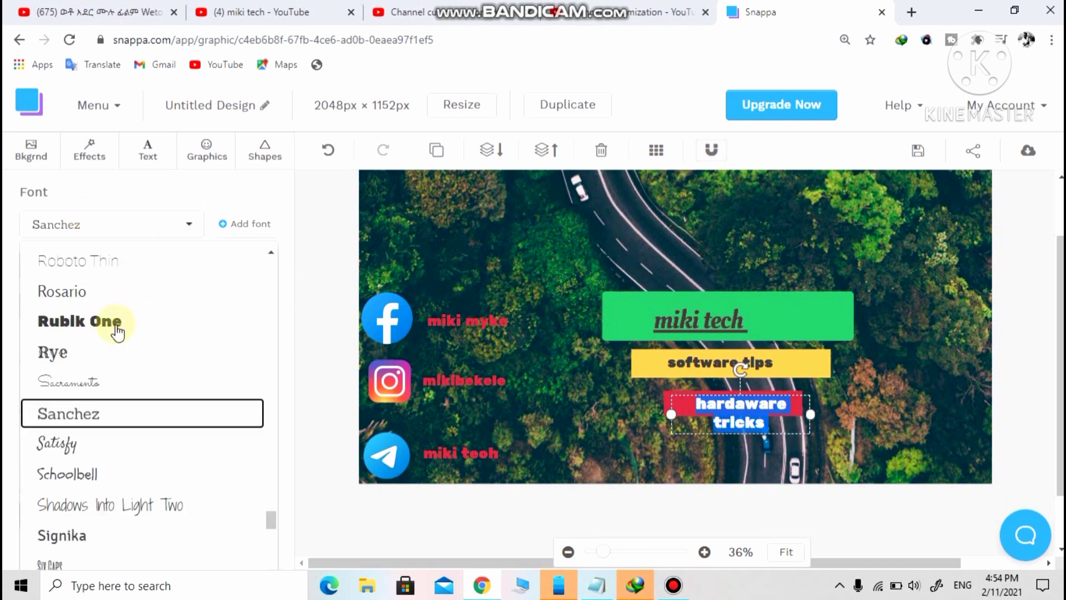
pyautogui.click(114, 323)
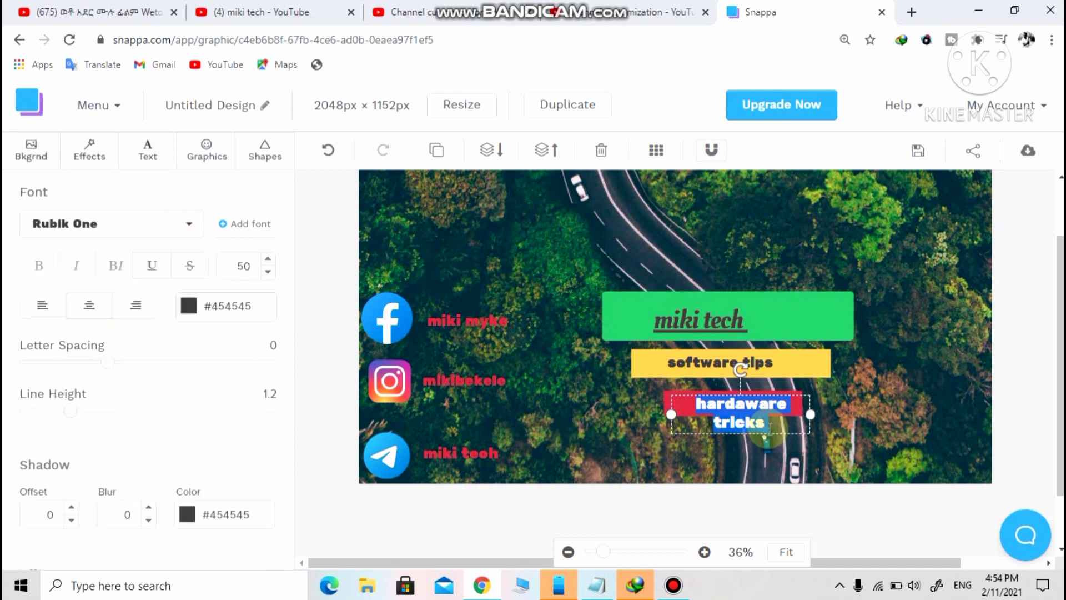
pyautogui.moveTo(811, 414)
pyautogui.mouseDown()
pyautogui.moveTo(834, 411)
pyautogui.moveTo(806, 414)
pyautogui.mouseUp()
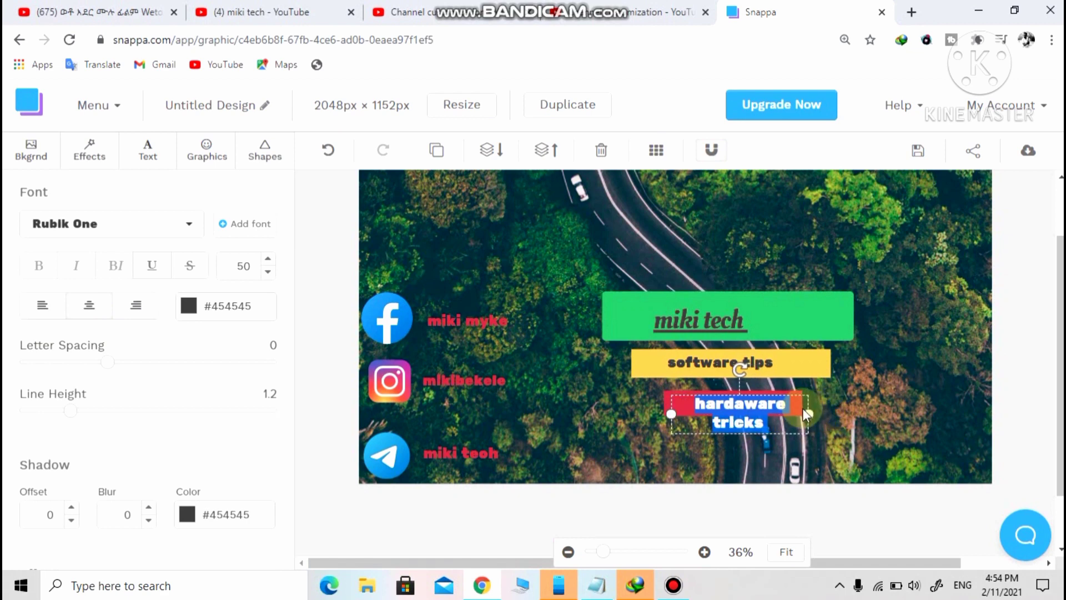
# Widen the yellow bar to near the green banner's right edge, and extend the red bar slightly past that edge.
pyautogui.click(813, 364)
pyautogui.moveTo(831, 364); pyautogui.dragTo(850, 364)
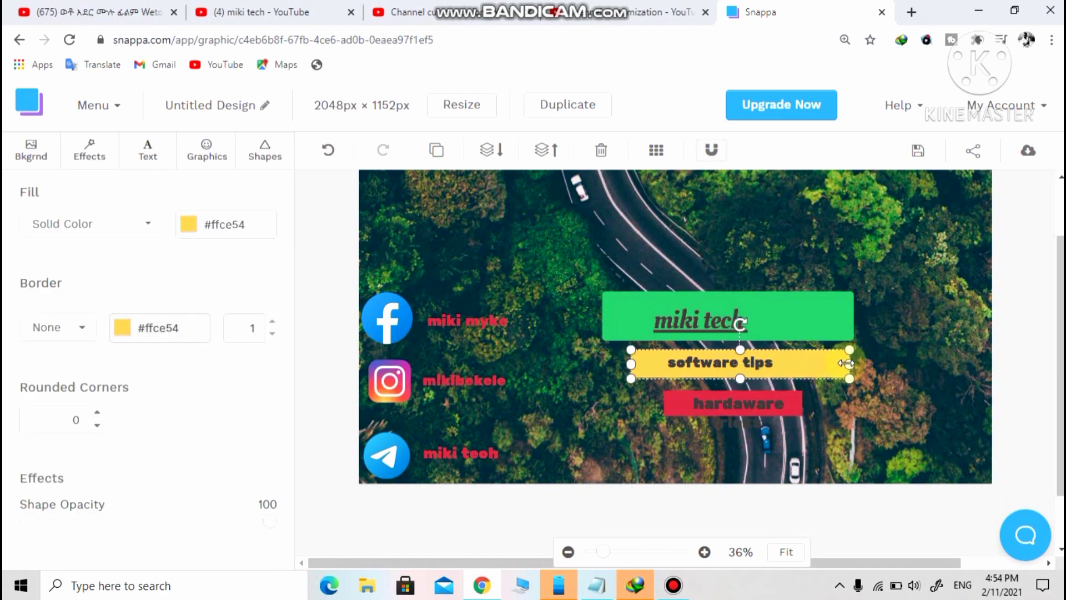
pyautogui.click(782, 406)
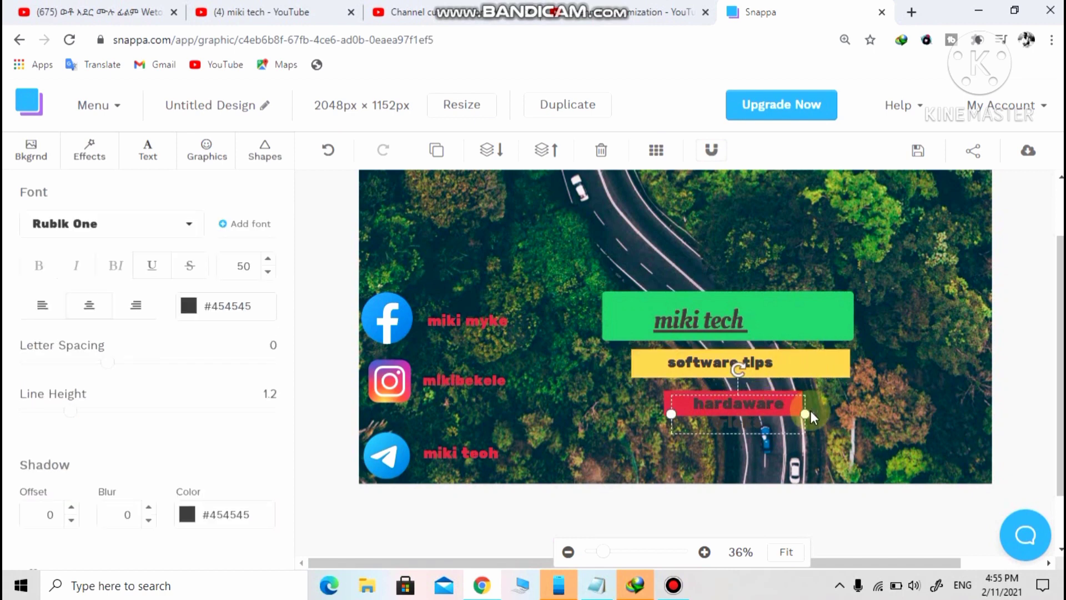
pyautogui.click(667, 402)
pyautogui.moveTo(794, 410); pyautogui.dragTo(864, 403)
pyautogui.click(794, 403)
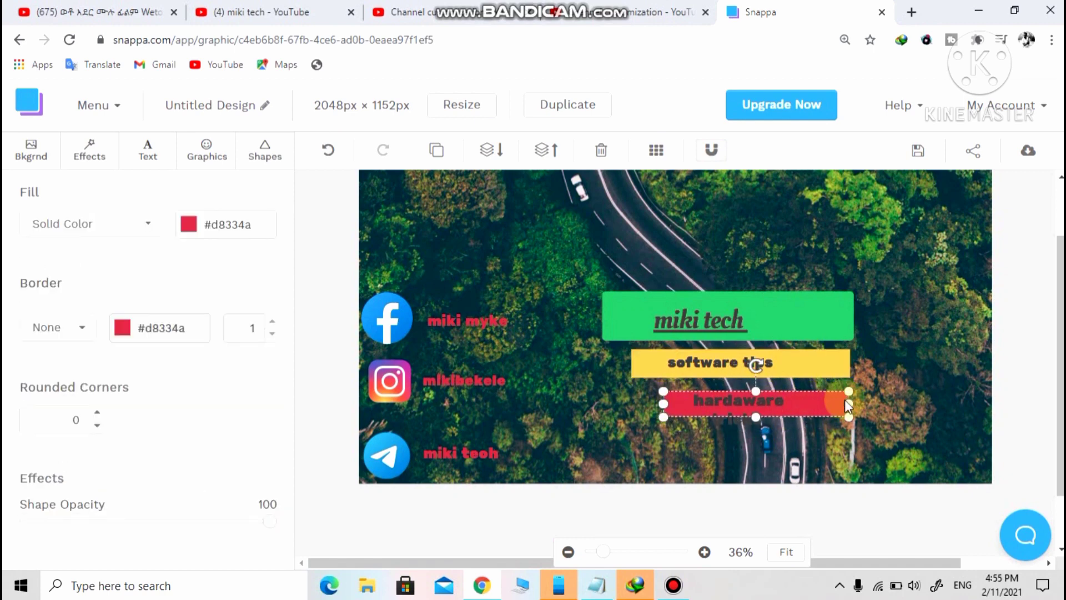
# Set the "hardaware tricks" text to size 42 and reposition it slightly so it sits inside the red bar.
pyautogui.click(739, 400)
pyautogui.click(765, 402)
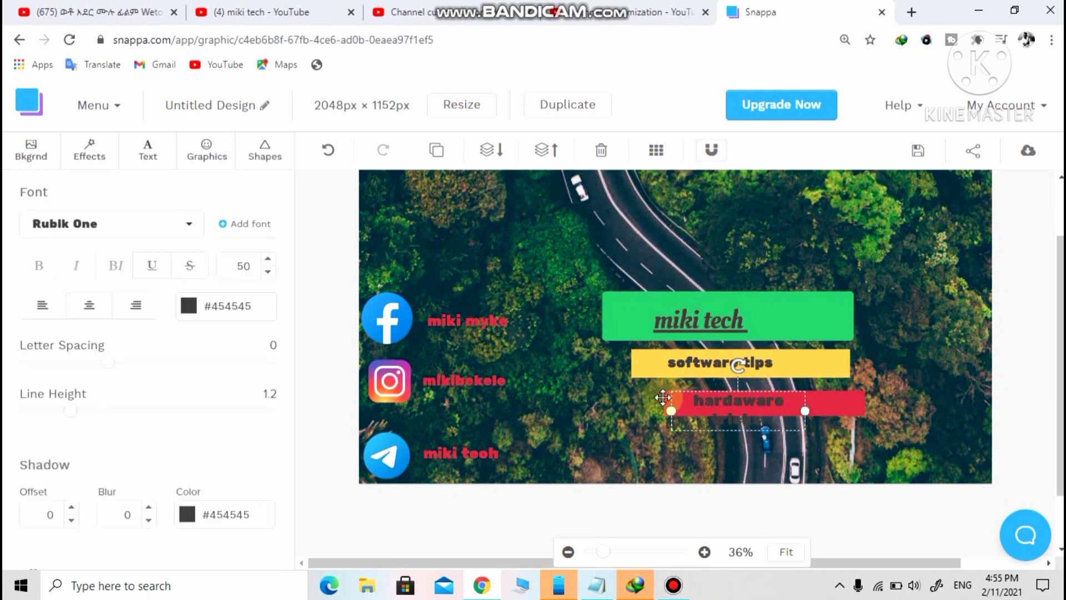
pyautogui.click(268, 272)
pyautogui.click(268, 272)
pyautogui.click(268, 272)
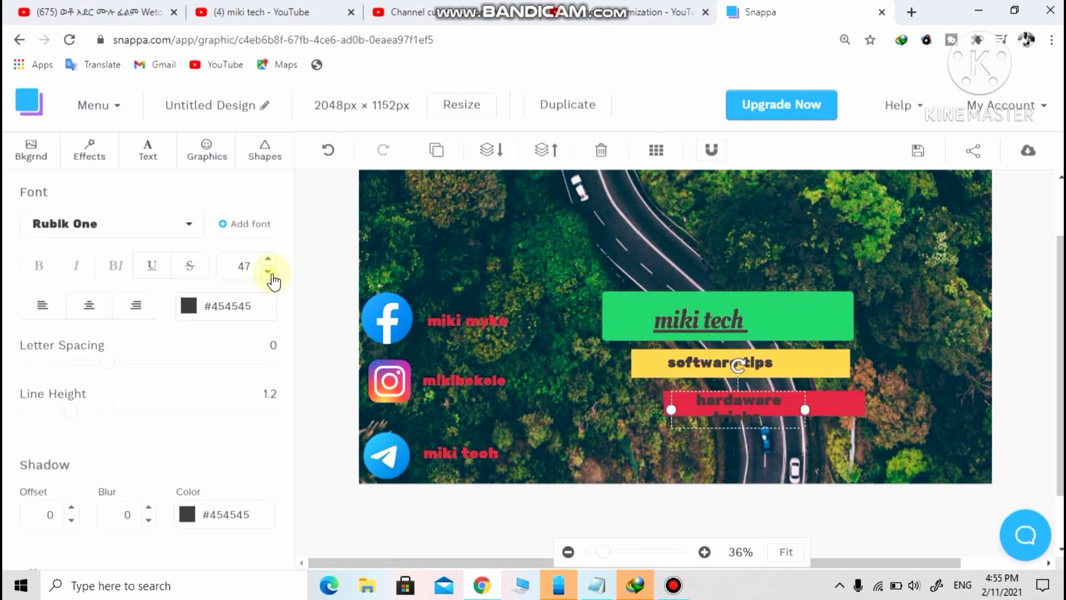
pyautogui.click(268, 273)
pyautogui.click(269, 272)
pyautogui.click(268, 272)
pyautogui.click(269, 272)
pyautogui.click(268, 272)
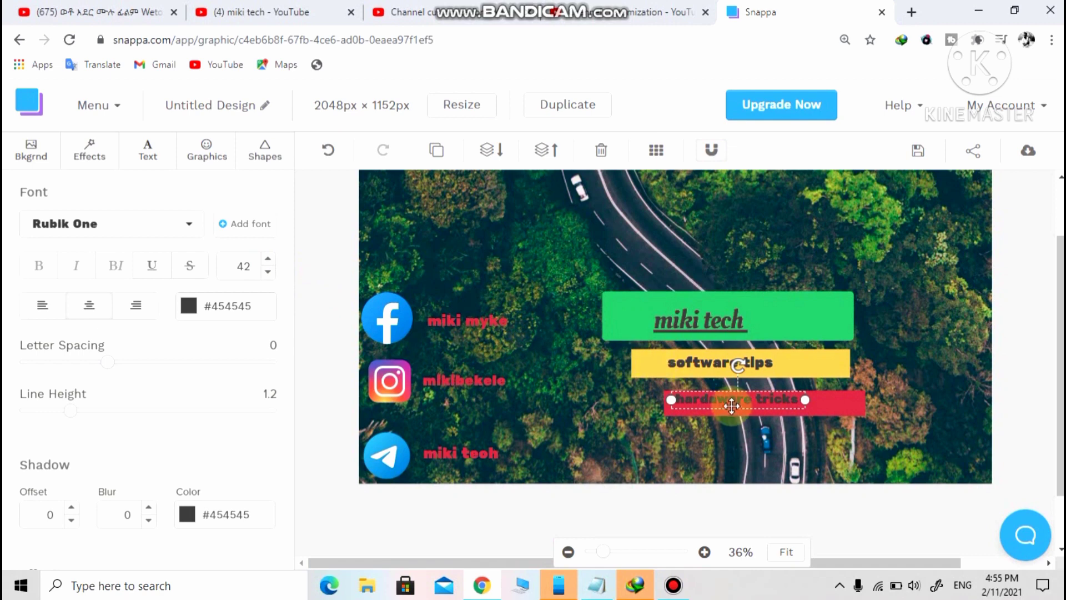
pyautogui.moveTo(730, 396); pyautogui.dragTo(737, 401)
pyautogui.click(775, 438)
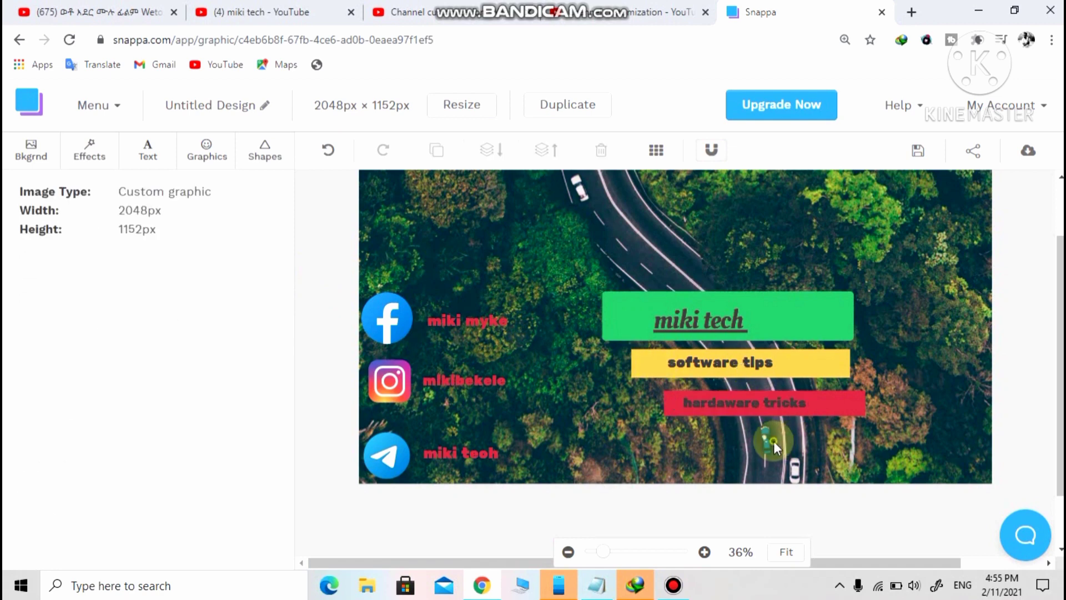
pyautogui.click(255, 155)
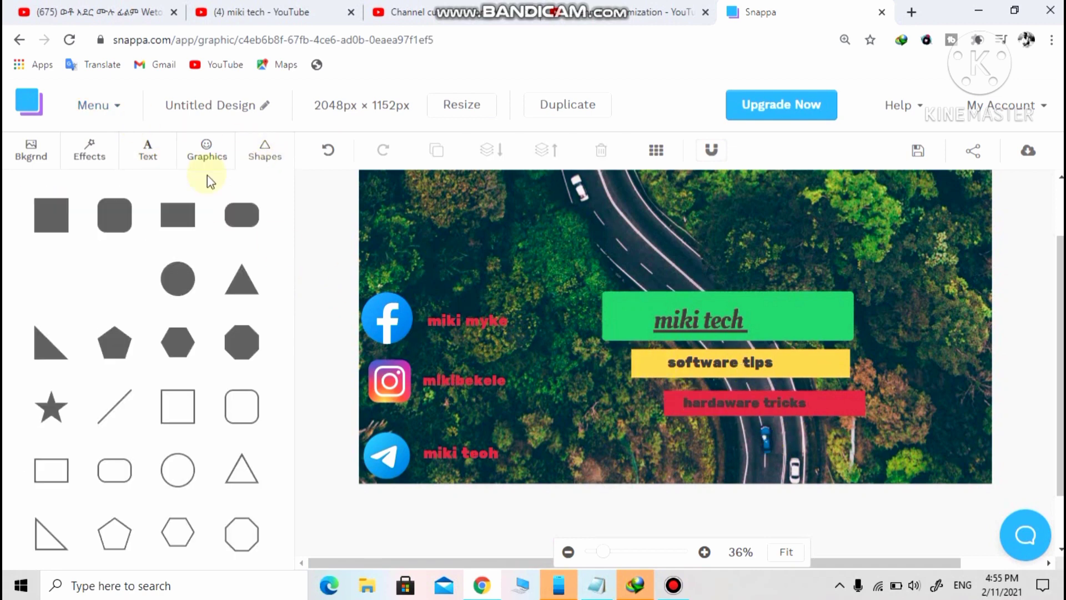
pyautogui.click(50, 214)
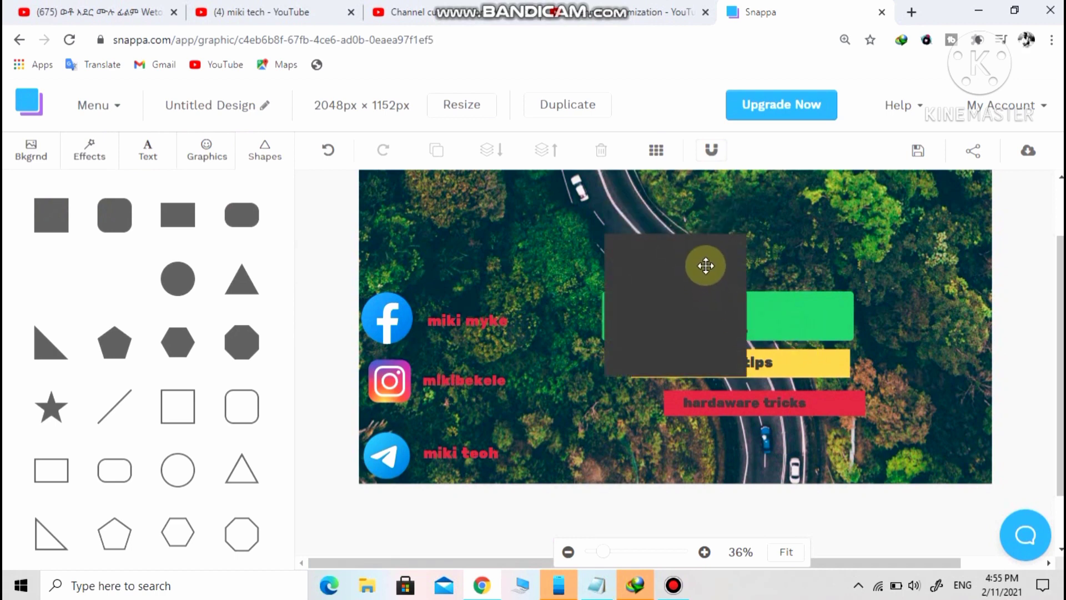
pyautogui.rightClick(684, 305)
pyautogui.click(611, 150)
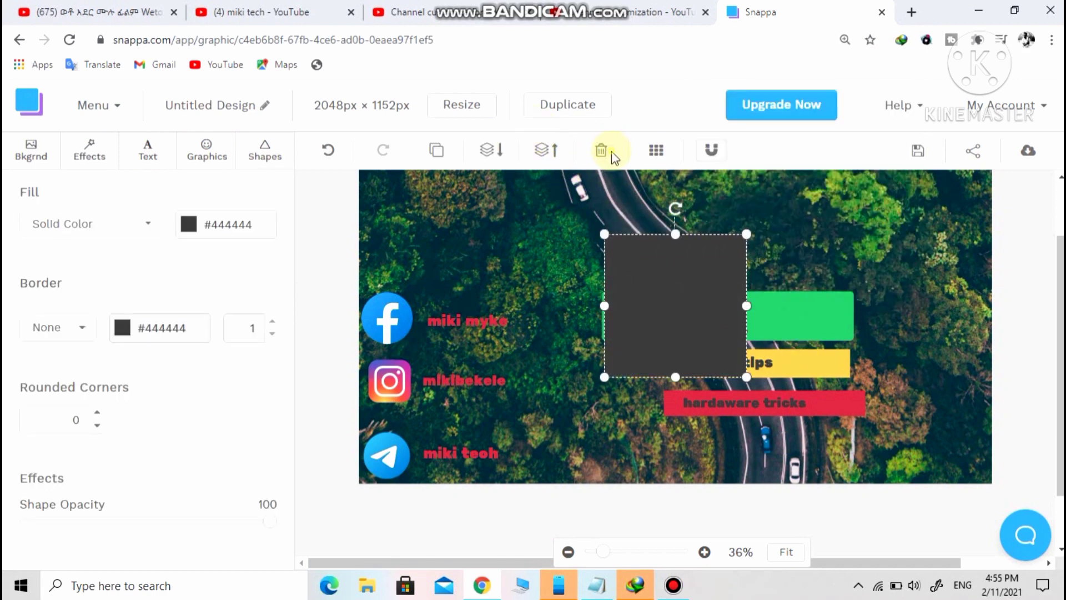
pyautogui.click(611, 150)
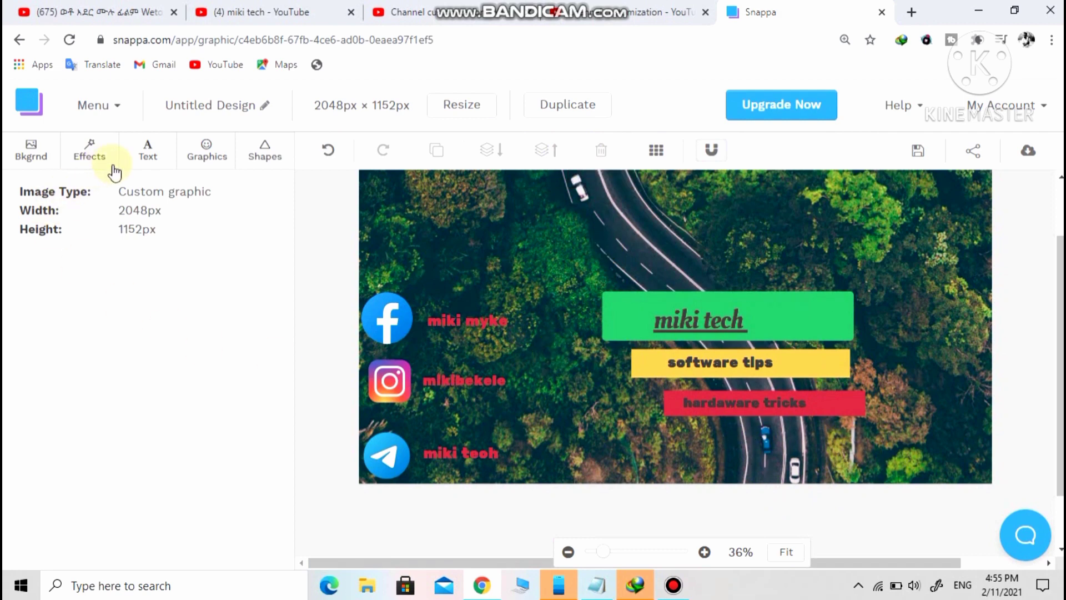
# Search the icon graphics for "youtube" in place of the previous facebook search.
pyautogui.click(205, 151)
pyautogui.click(57, 200)
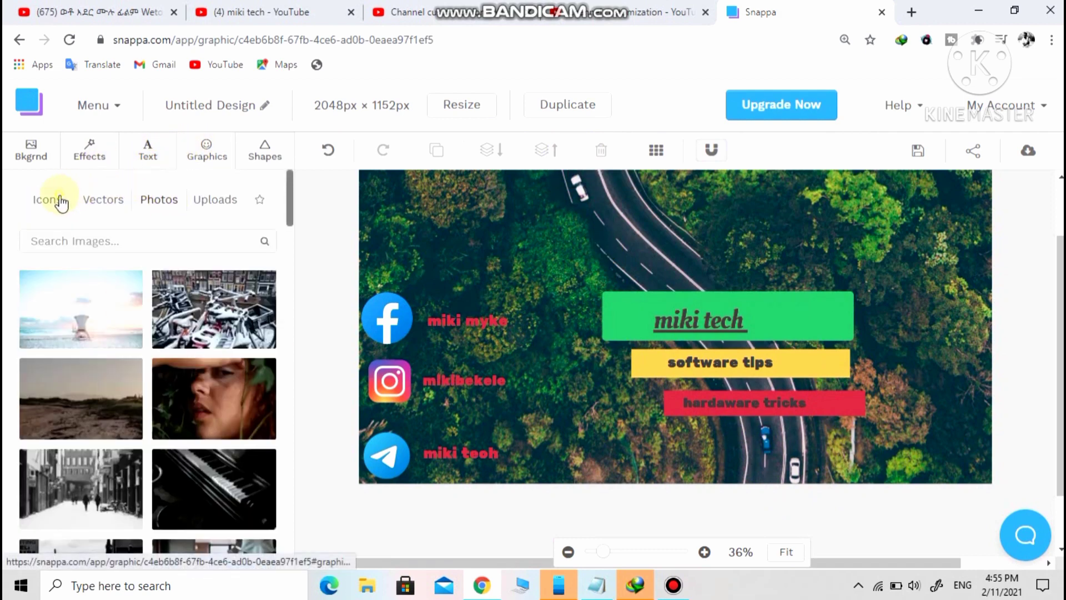
pyautogui.click(151, 234)
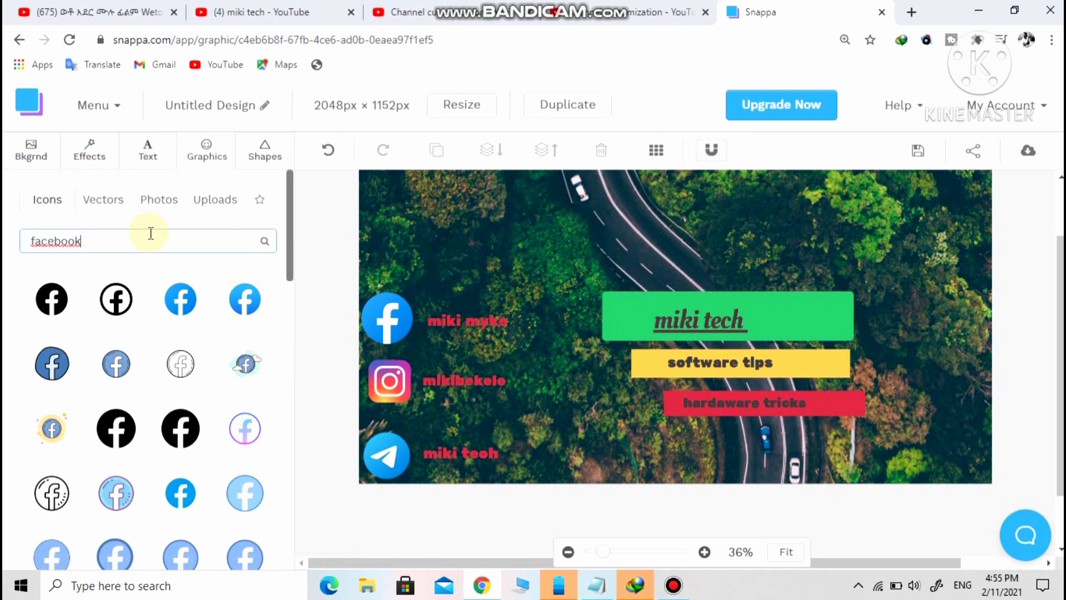
pyautogui.press('BackSpace')
pyautogui.press('BackSpace')
pyautogui.press('BackSpace')
pyautogui.press('BackSpace')
pyautogui.press('BackSpace')
pyautogui.press('BackSpace')
pyautogui.press('BackSpace')
pyautogui.press('BackSpace')
pyautogui.write('y')
pyautogui.press('BackSpace')
pyautogui.press('BackSpace')
pyautogui.press('BackSpace')
pyautogui.press('BackSpace')
pyautogui.press('BackSpace')
pyautogui.press('BackSpace')
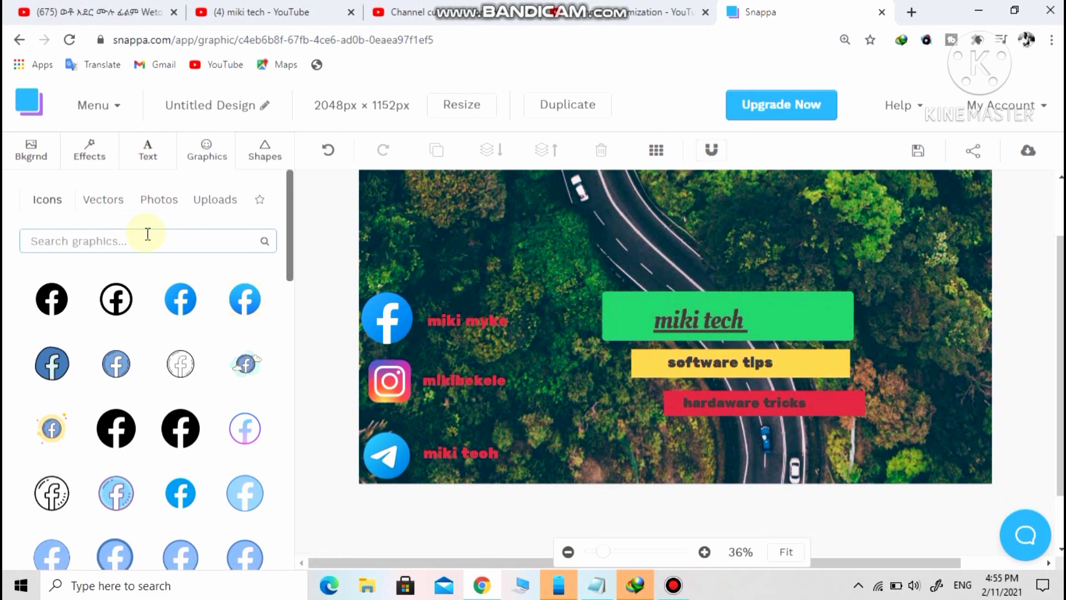
pyautogui.write('youtube')
pyautogui.press('Return')
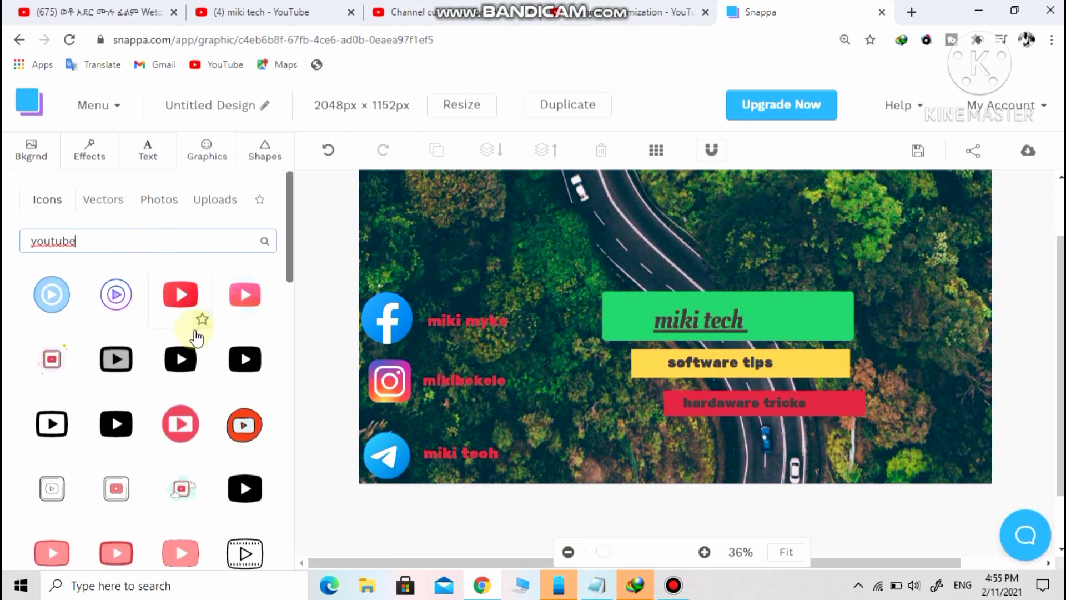
# Add the red YouTube play icon and shrink it into the banner's bottom-right corner.
pyautogui.scroll(-2, 197, 338)
pyautogui.scroll(-6, 192, 375)
pyautogui.scroll(1, 136, 384)
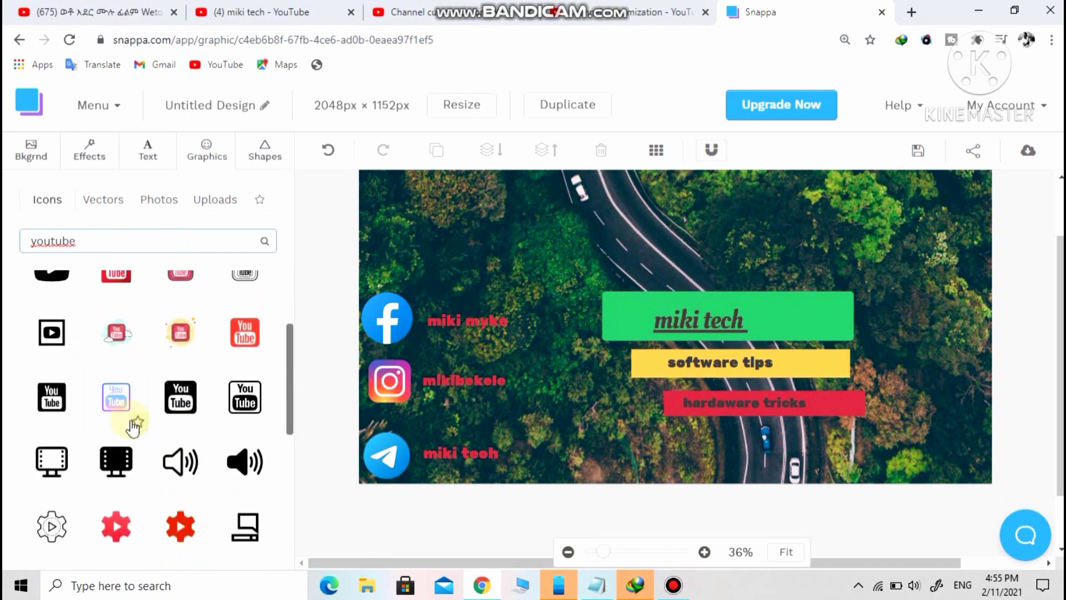
pyautogui.scroll(-10, 144, 420)
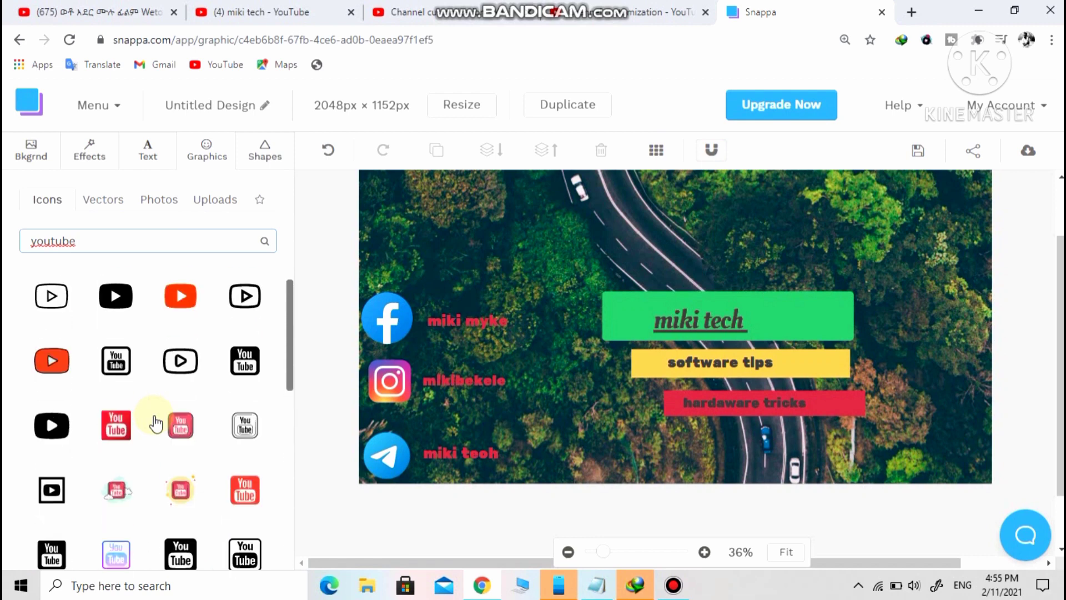
pyautogui.scroll(5, 159, 416)
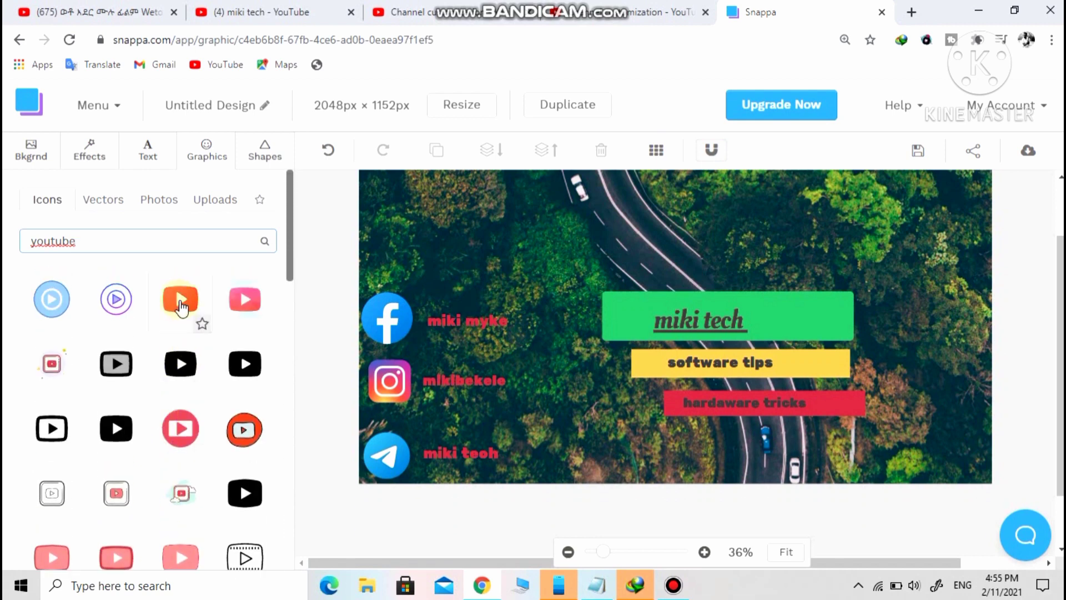
pyautogui.click(180, 303)
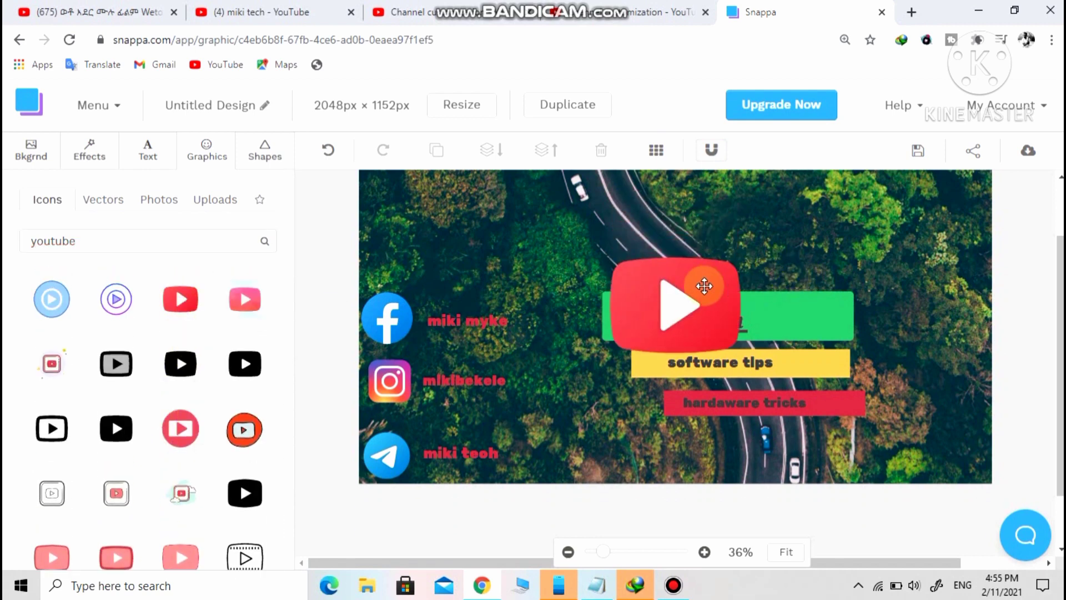
pyautogui.moveTo(739, 297); pyautogui.dragTo(980, 430)
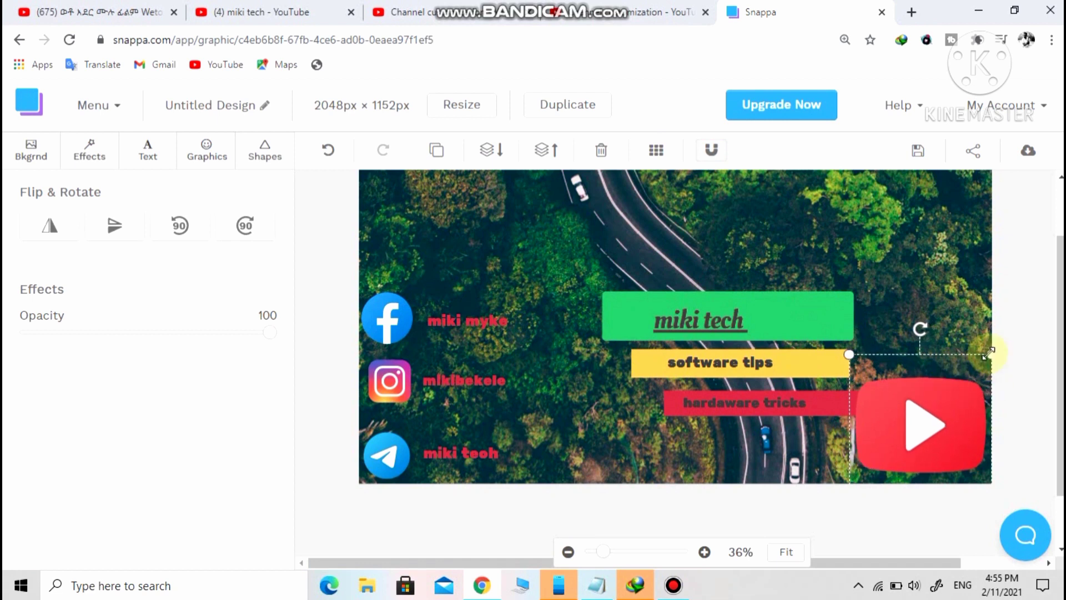
pyautogui.moveTo(849, 368); pyautogui.dragTo(959, 457)
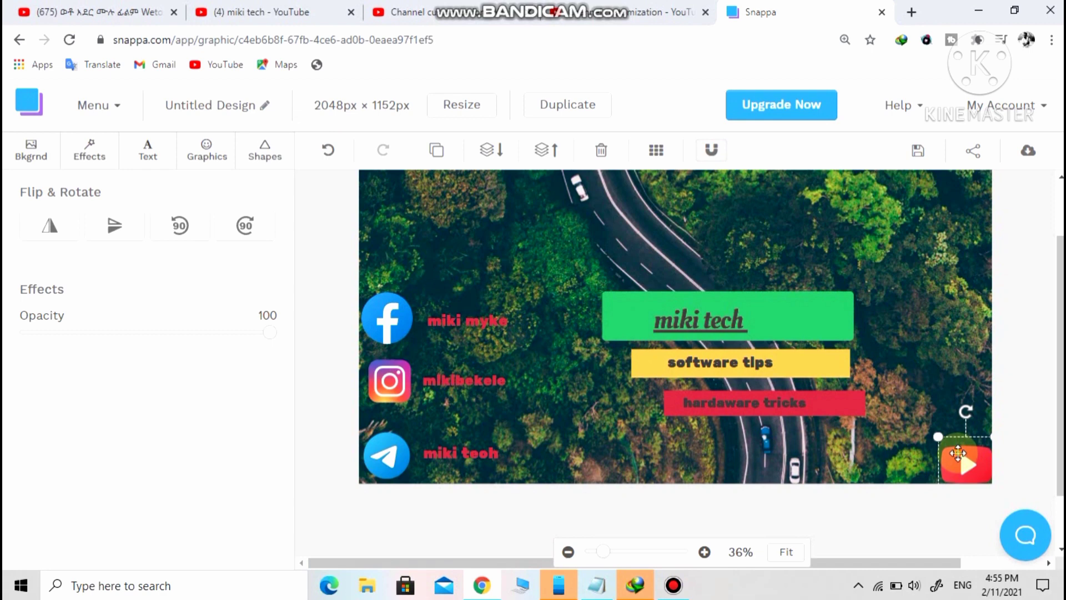
pyautogui.click(207, 149)
pyautogui.click(265, 150)
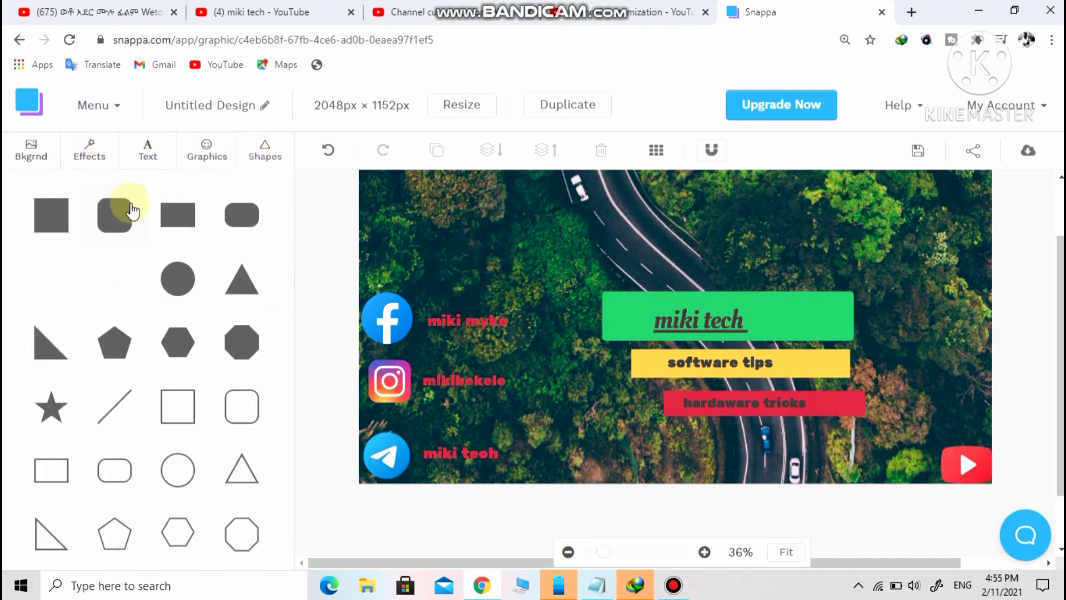
pyautogui.click(69, 212)
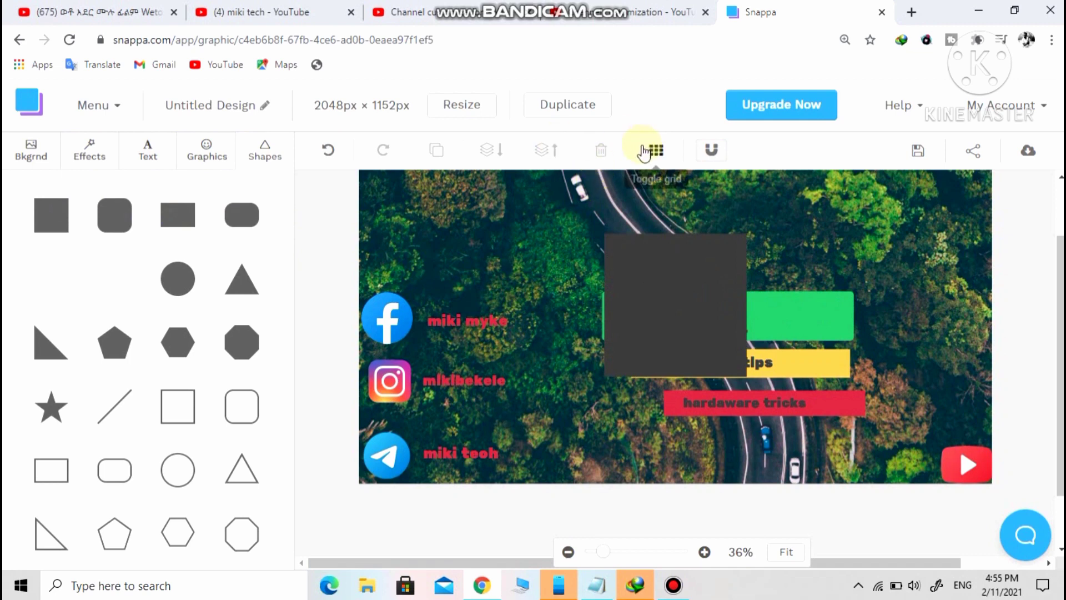
pyautogui.click(657, 269)
pyautogui.click(601, 151)
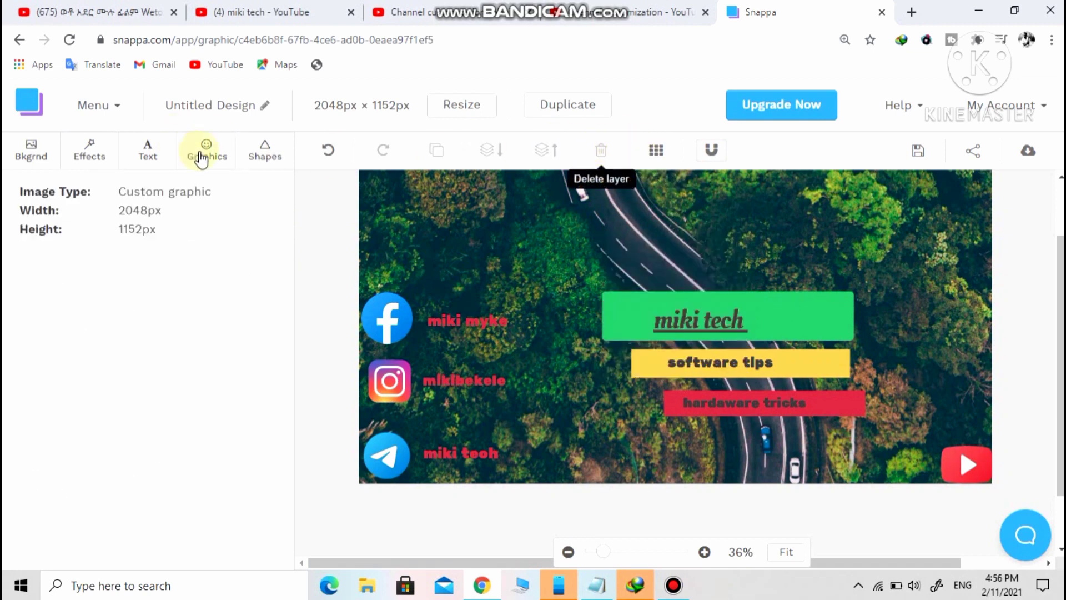
# Add a rounded rectangle as a thin bar below the red bar and fill it with white #ffffff.
pyautogui.click(203, 158)
pyautogui.click(265, 151)
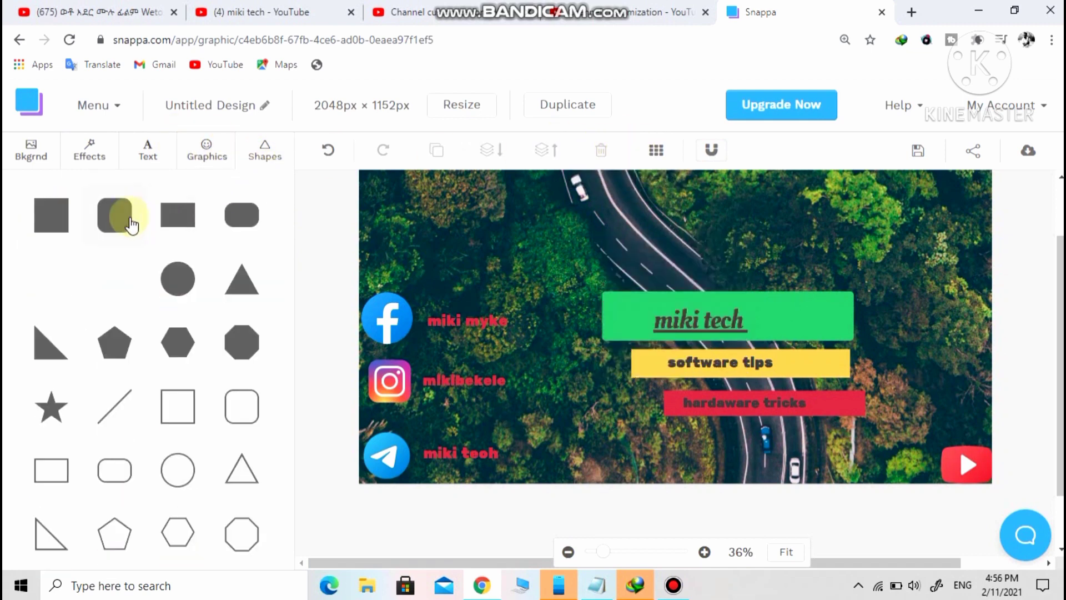
pyautogui.moveTo(250, 215); pyautogui.dragTo(878, 448)
pyautogui.moveTo(804, 431); pyautogui.dragTo(811, 444)
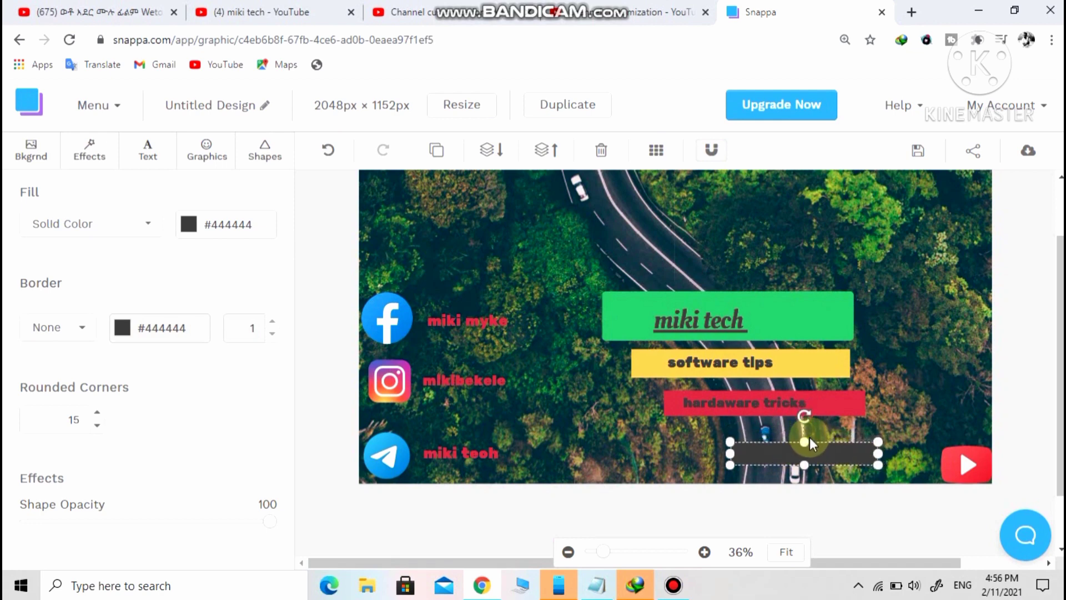
pyautogui.click(190, 233)
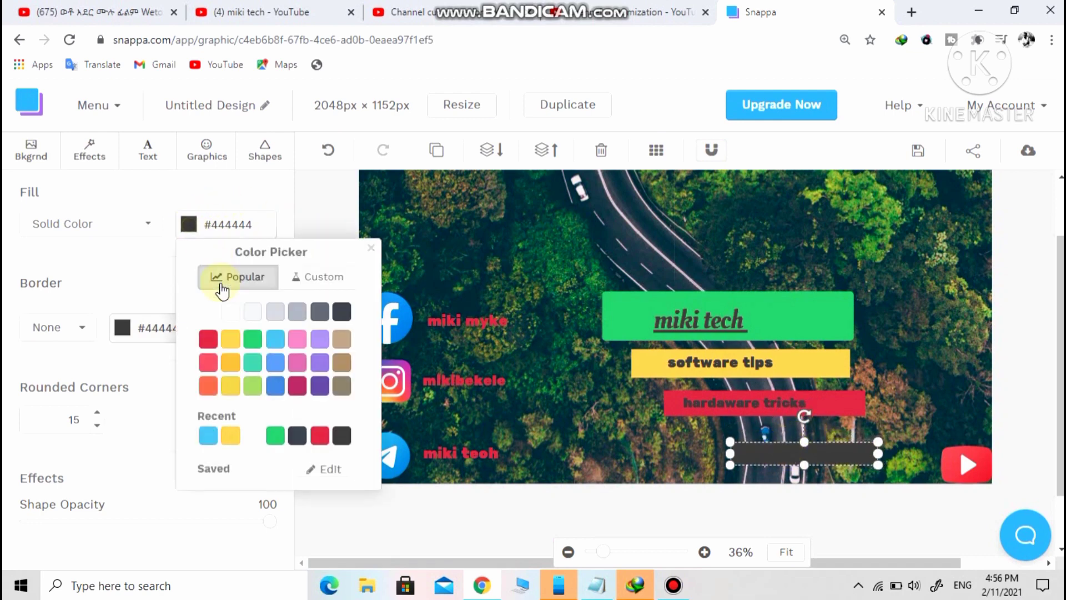
pyautogui.click(214, 311)
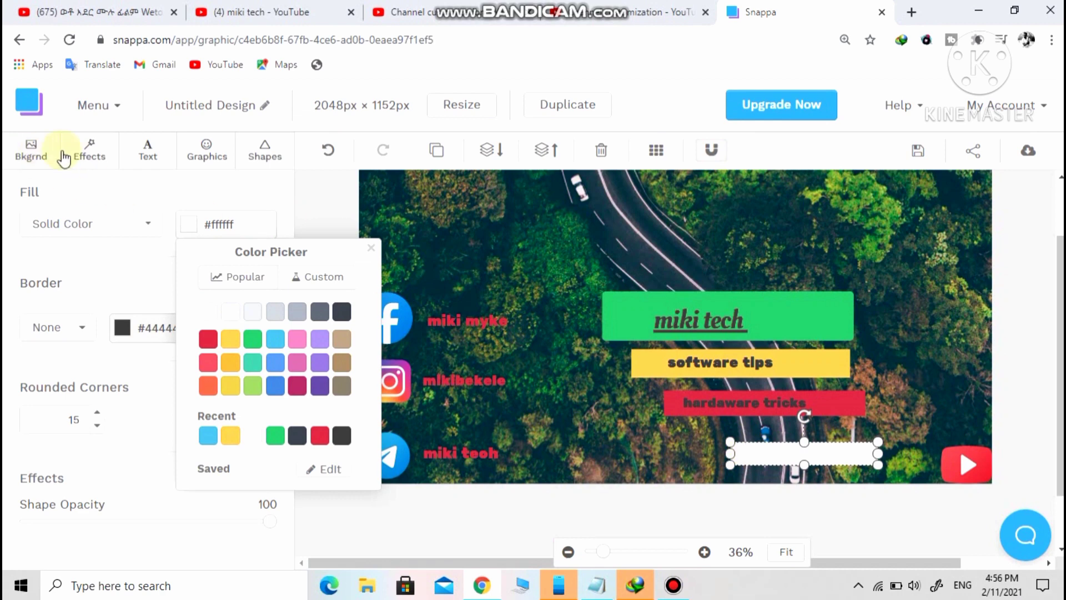
# Add a subheading over the white bar, change its text to "subscribe", and slightly widen its text box.
pyautogui.click(152, 157)
pyautogui.click(133, 272)
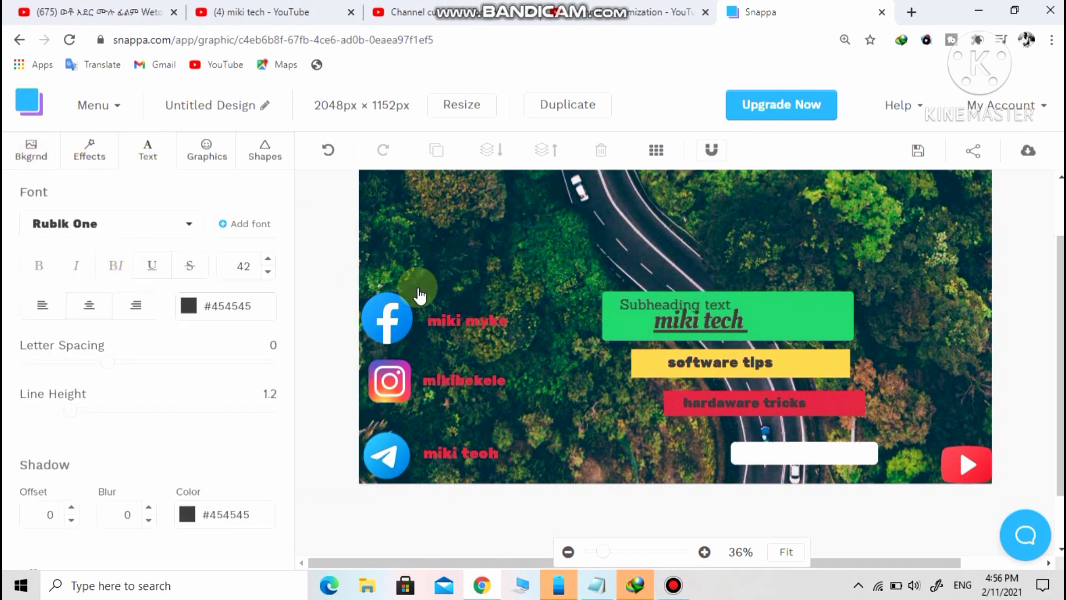
pyautogui.moveTo(621, 294); pyautogui.dragTo(780, 452)
pyautogui.doubleClick(785, 451)
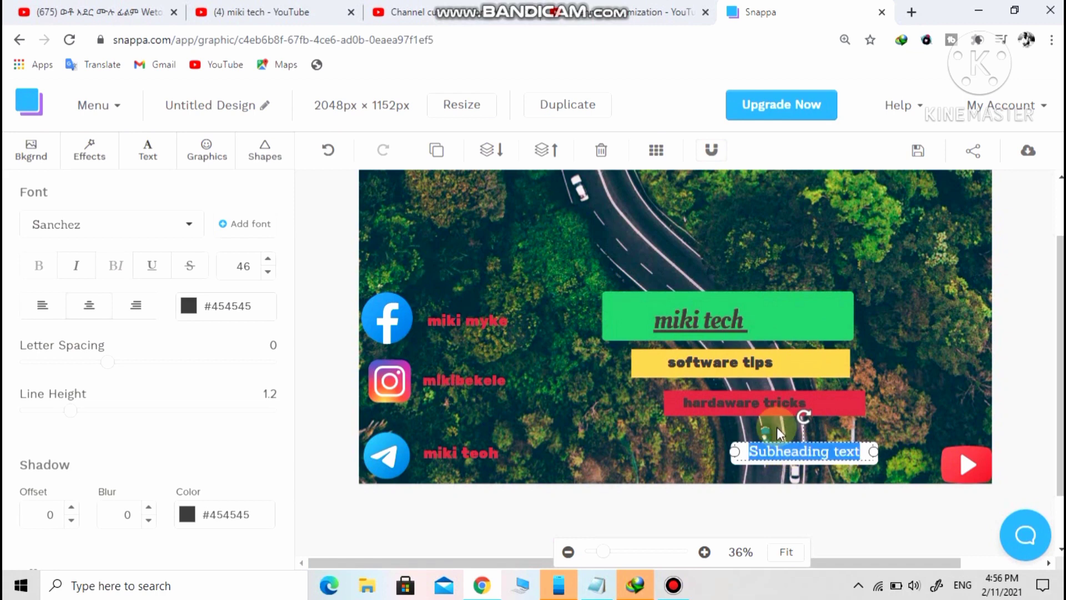
pyautogui.write('subs')
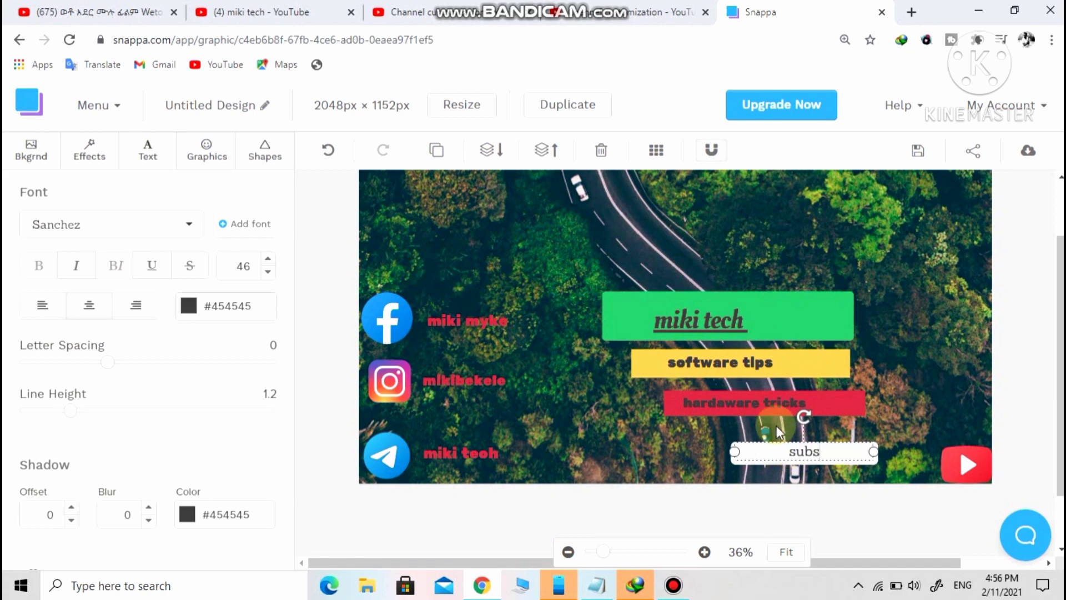
pyautogui.write('cribe')
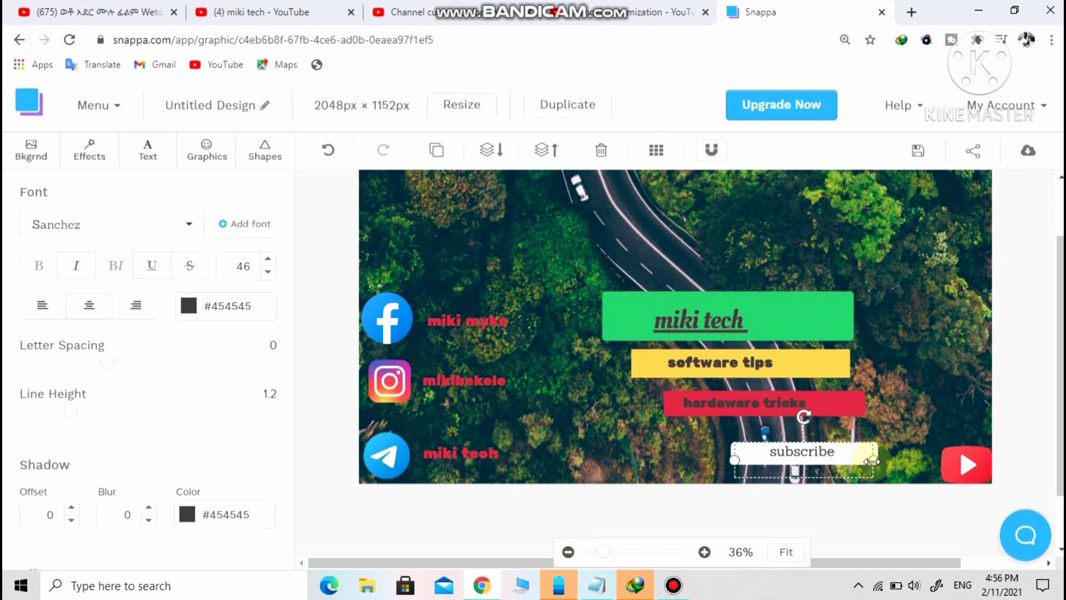
pyautogui.moveTo(873, 460); pyautogui.dragTo(876, 457)
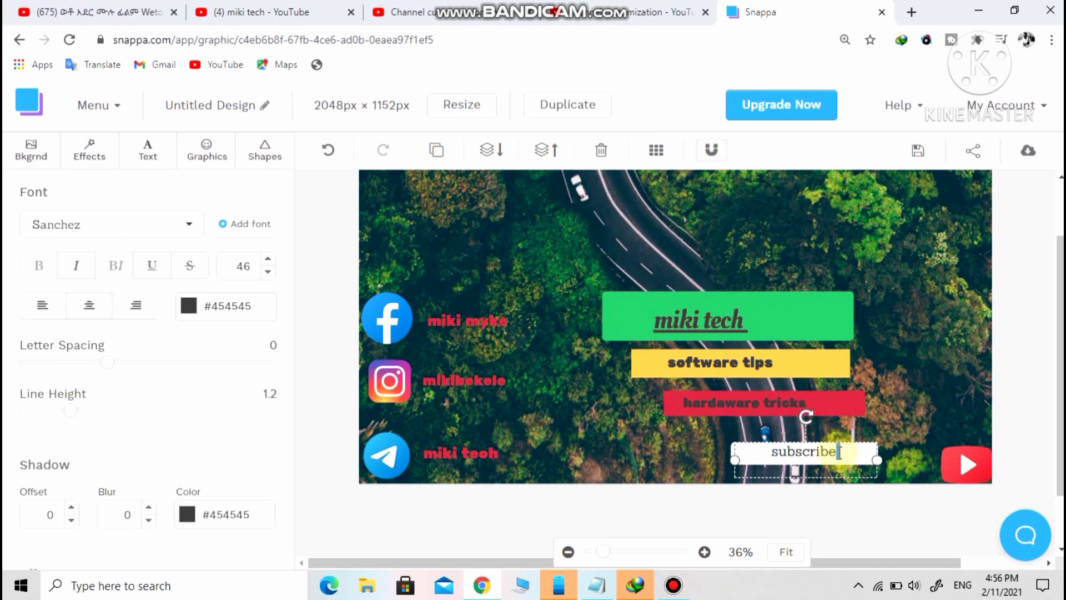
# Split the white bar's text into "sub scribe" and set its size to 48.
pyautogui.click(794, 451)
pyautogui.moveTo(842, 451); pyautogui.dragTo(771, 450)
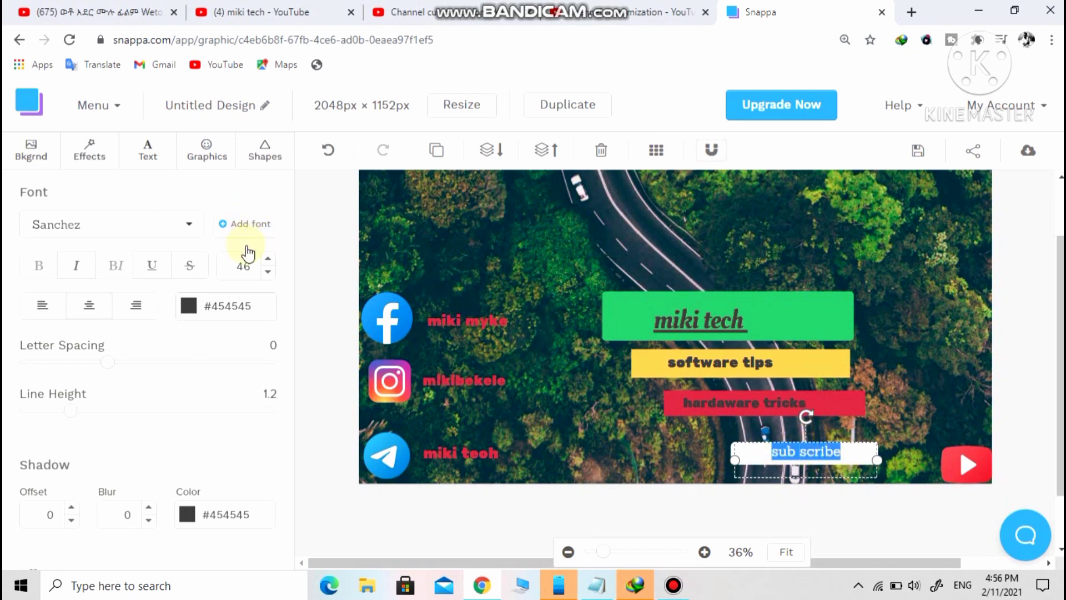
pyautogui.click(268, 259)
pyautogui.click(267, 259)
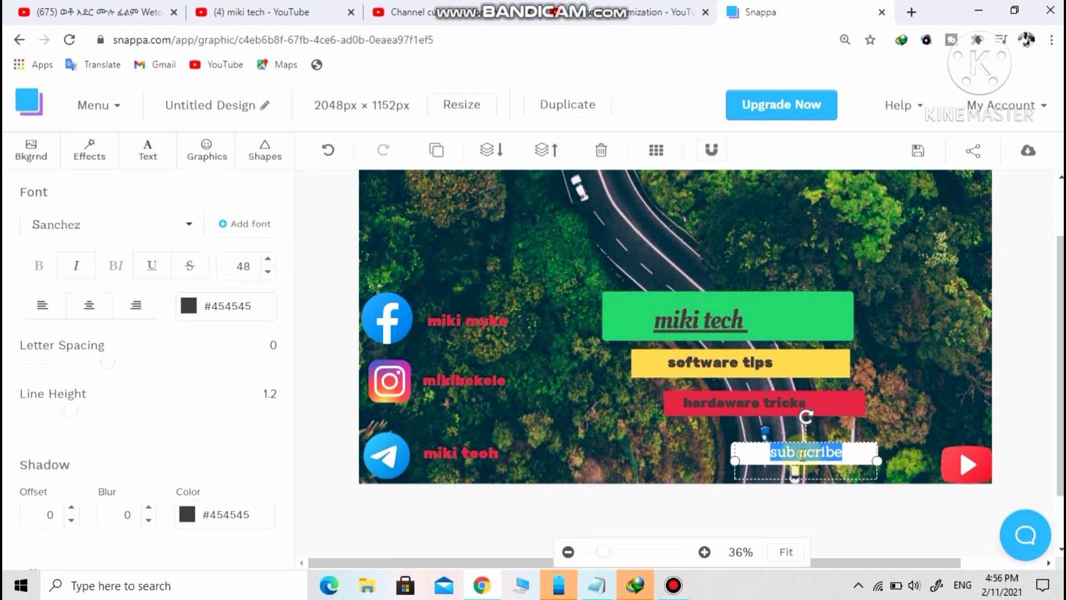
pyautogui.click(799, 454)
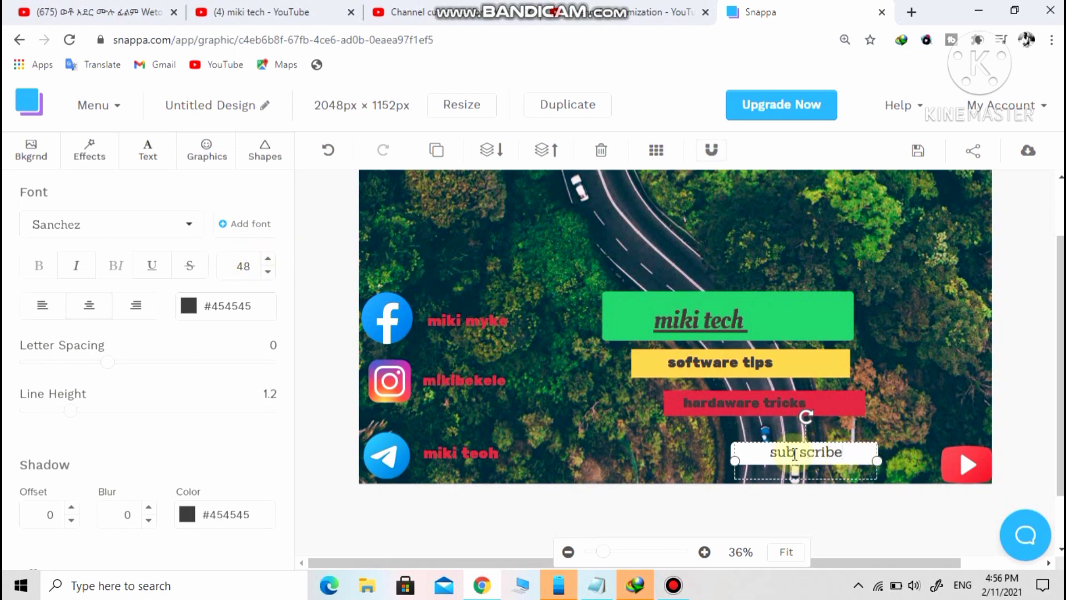
pyautogui.press('BackSpace')
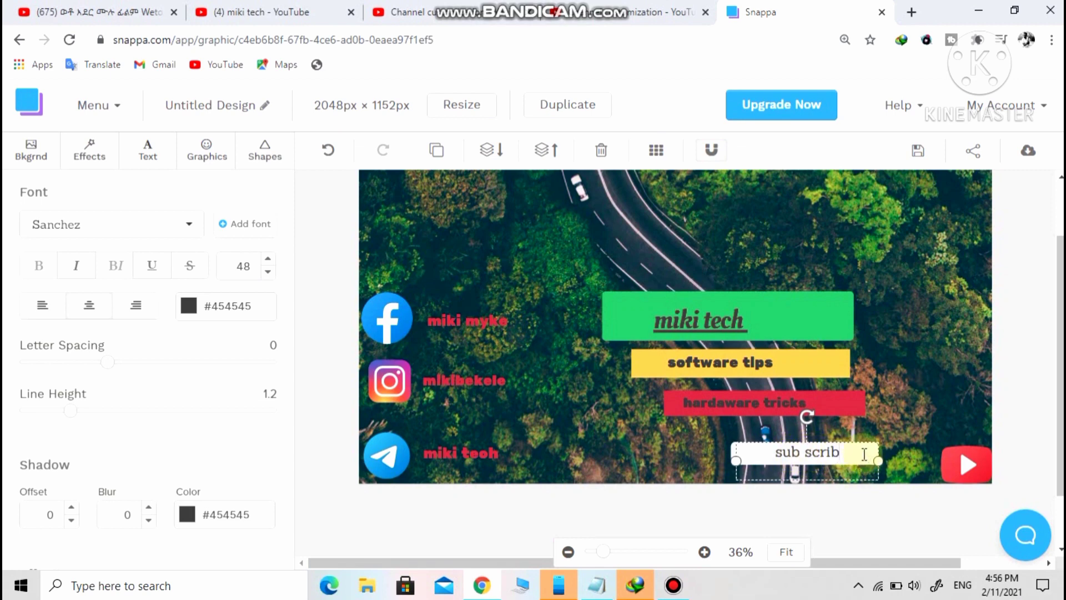
pyautogui.write('e')
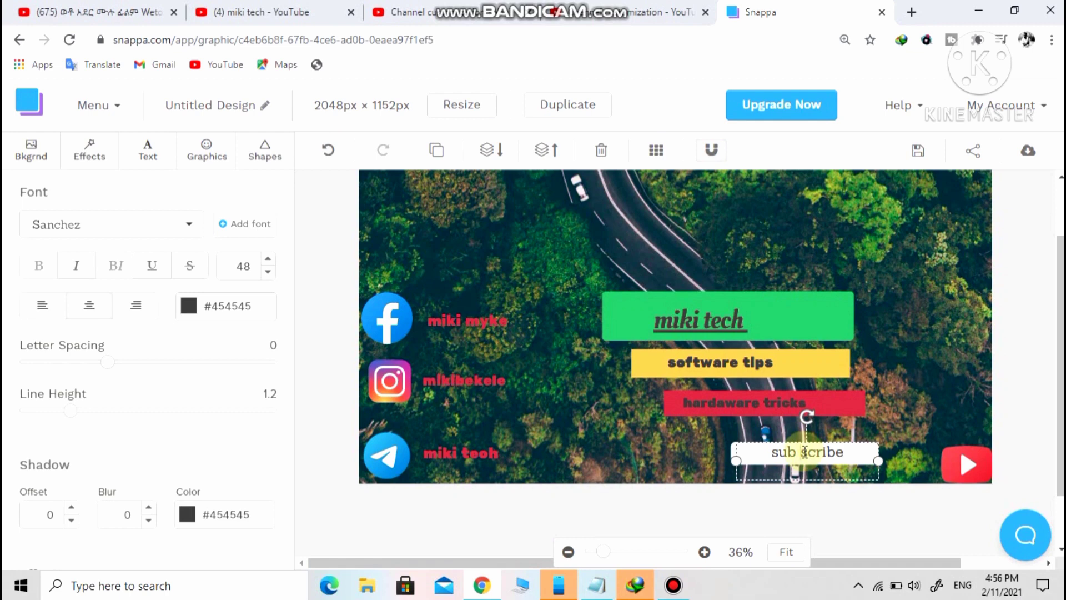
# Remove the space from the white bar's text so it reads "subscribe".
pyautogui.press('BackSpace')
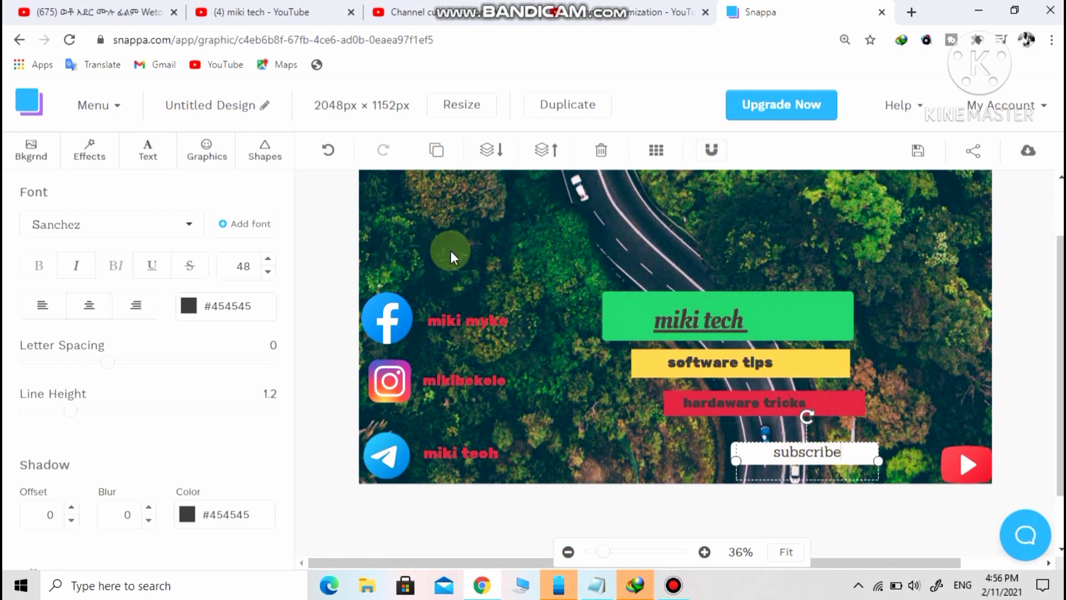
# Search the icons for "bell", add the yellow bell, and shrink it to sit between the white subscribe bar and the YouTube icon.
pyautogui.click(226, 164)
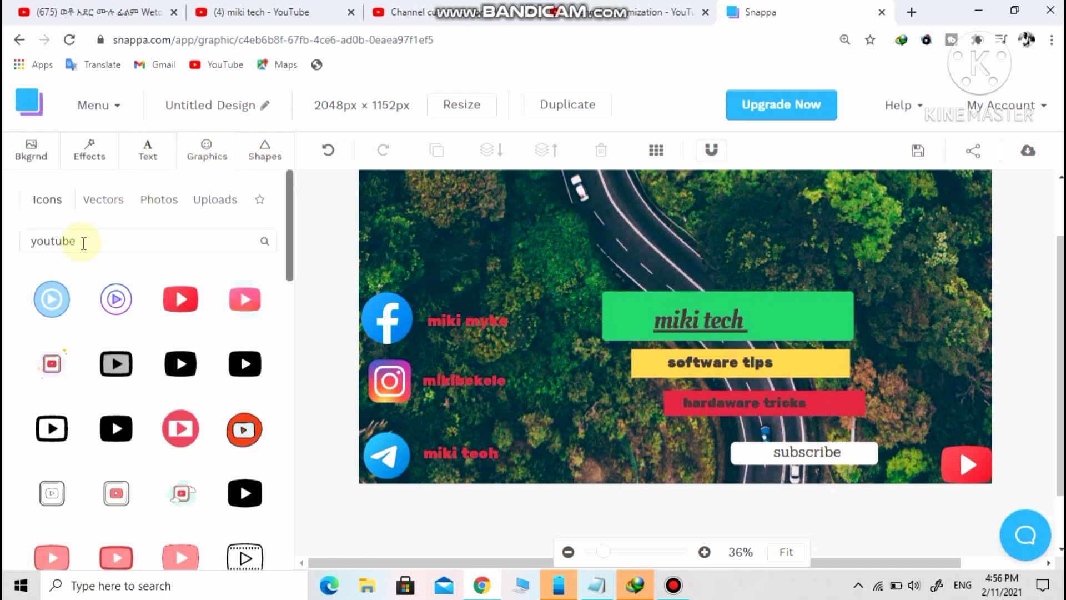
pyautogui.doubleClick(86, 241)
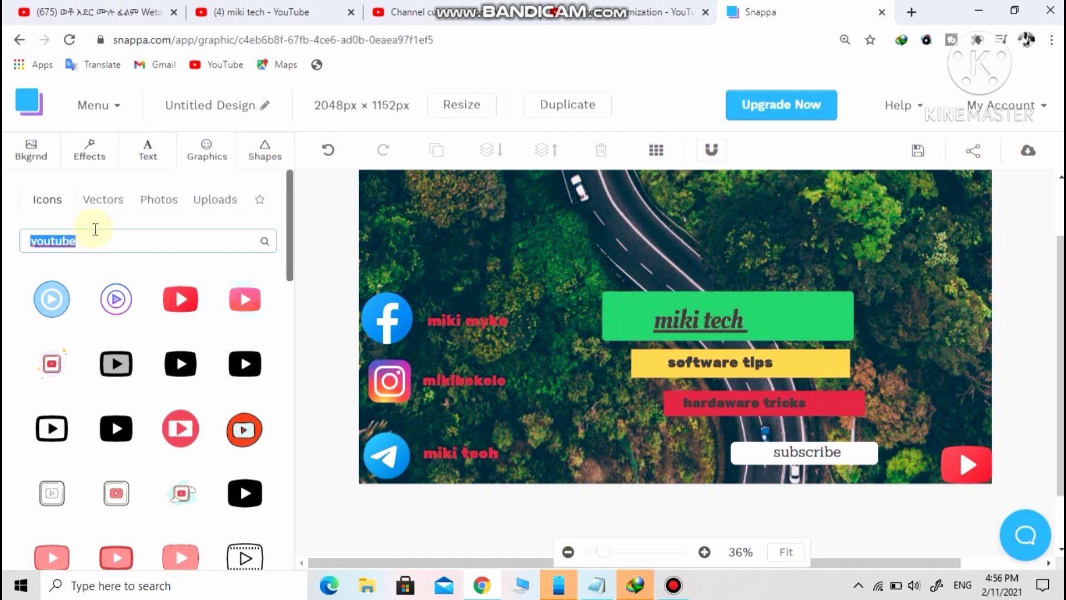
pyautogui.write('bell')
pyautogui.press('Return')
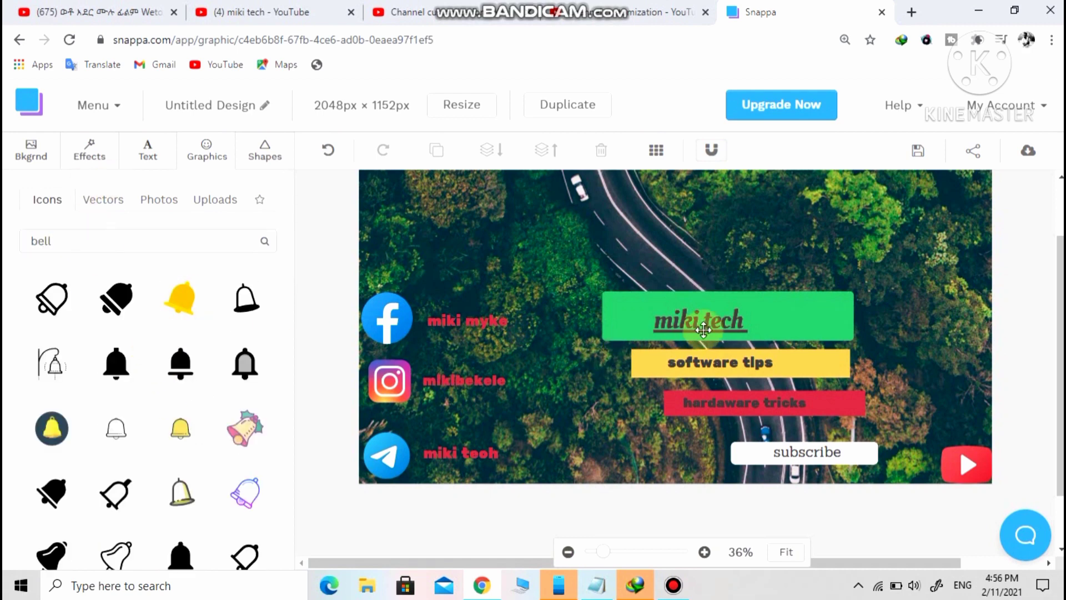
pyautogui.moveTo(704, 330); pyautogui.dragTo(889, 433)
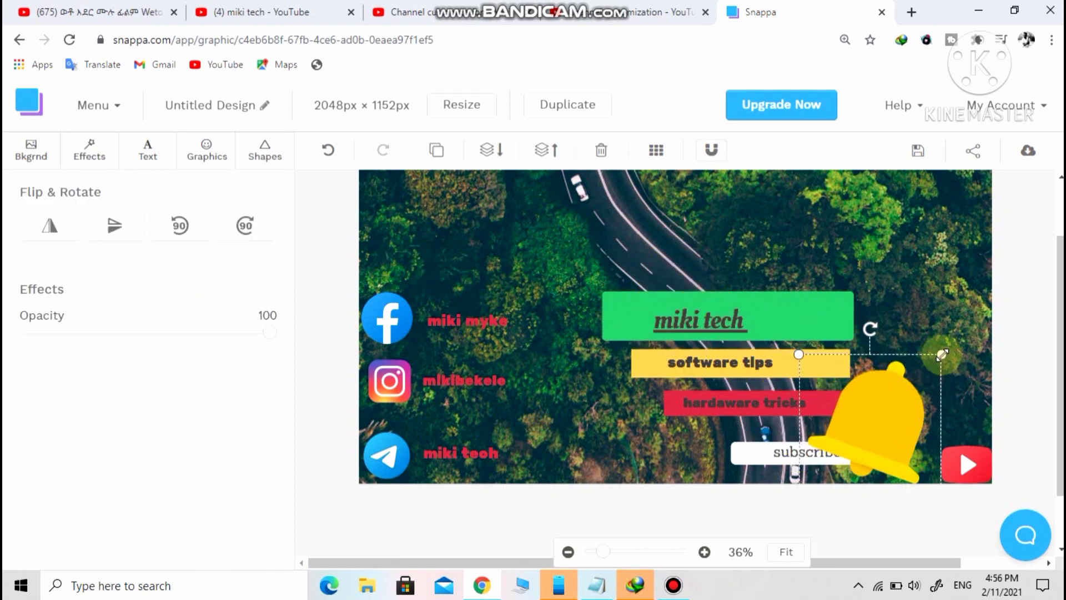
pyautogui.moveTo(942, 355); pyautogui.dragTo(917, 437)
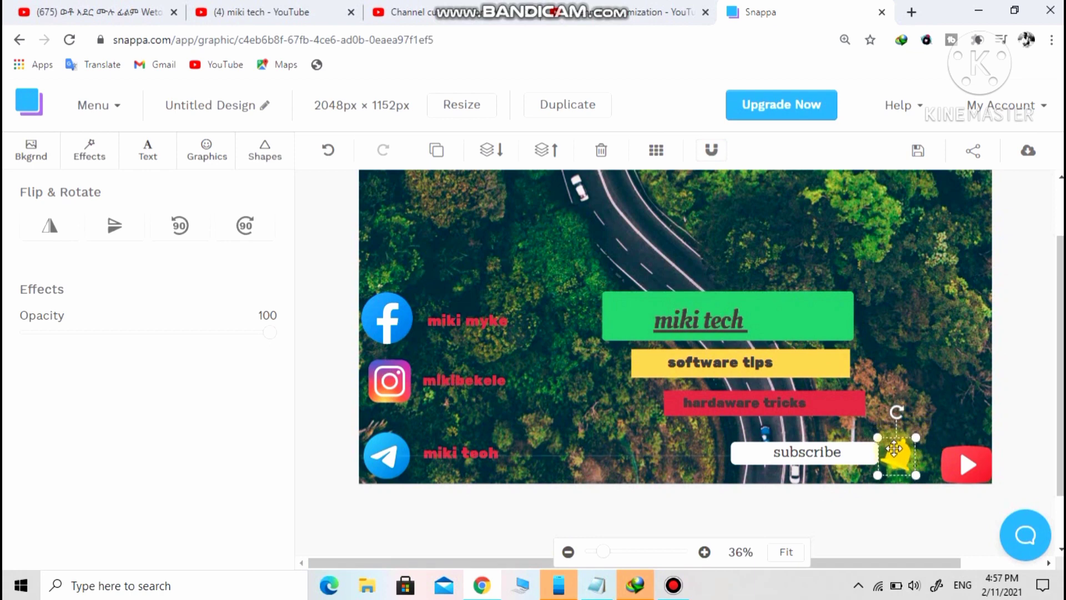
pyautogui.click(1009, 202)
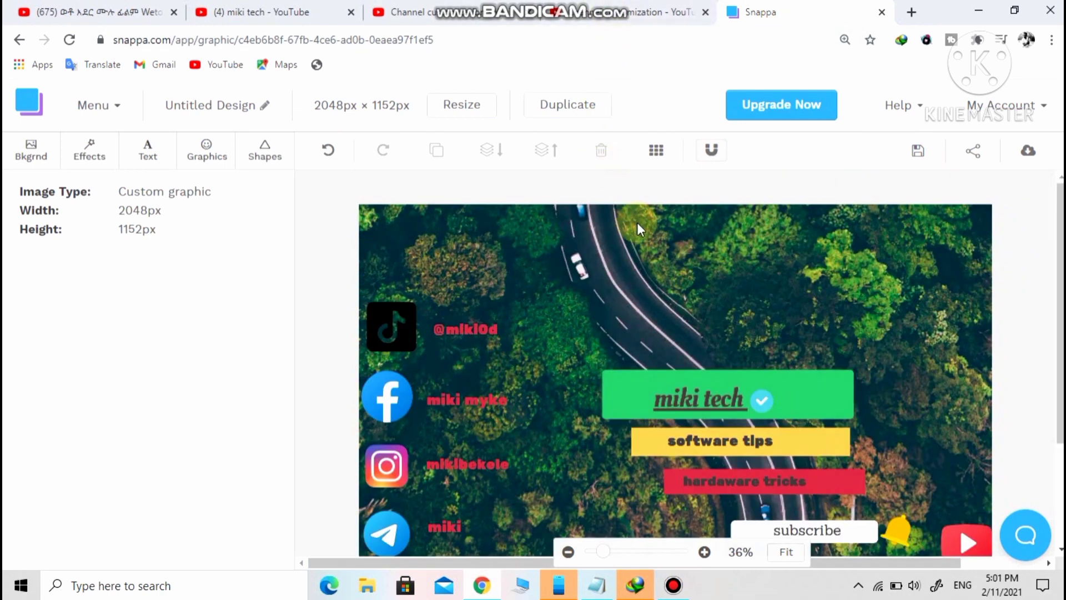
# Download the finished banner as a High-res PNG and open the downloaded file.
pyautogui.scroll(-2, 648, 239)
pyautogui.scroll(4, 778, 316)
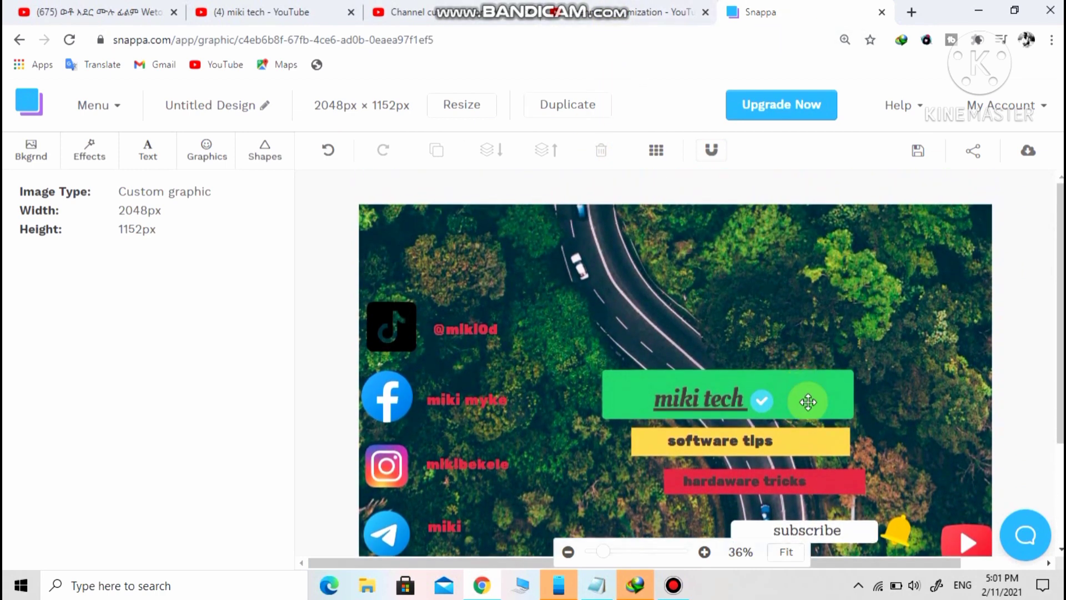
pyautogui.scroll(-2, 500, 347)
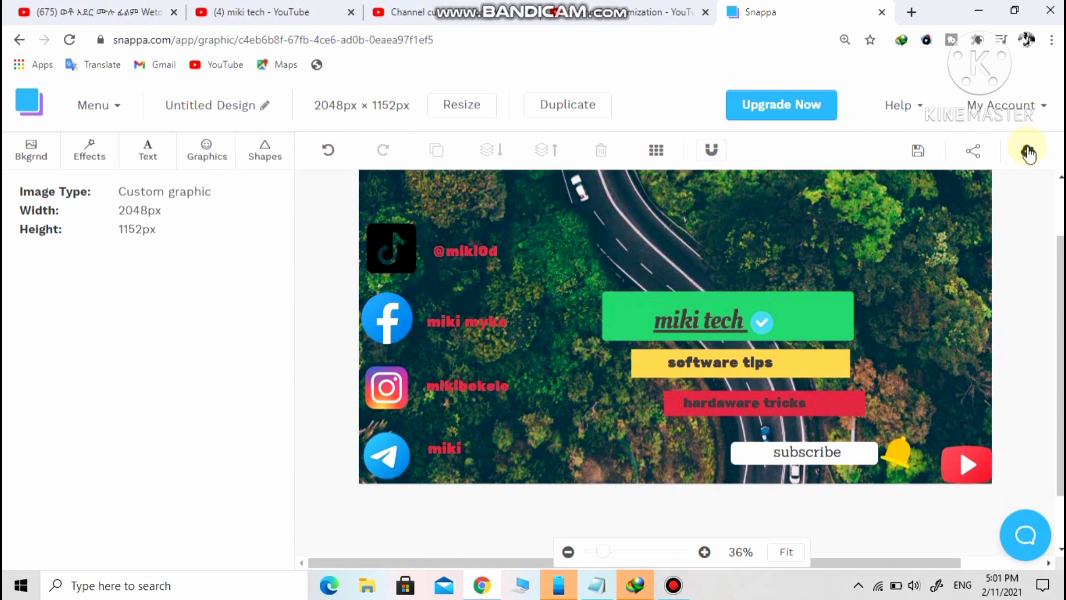
pyautogui.click(1027, 152)
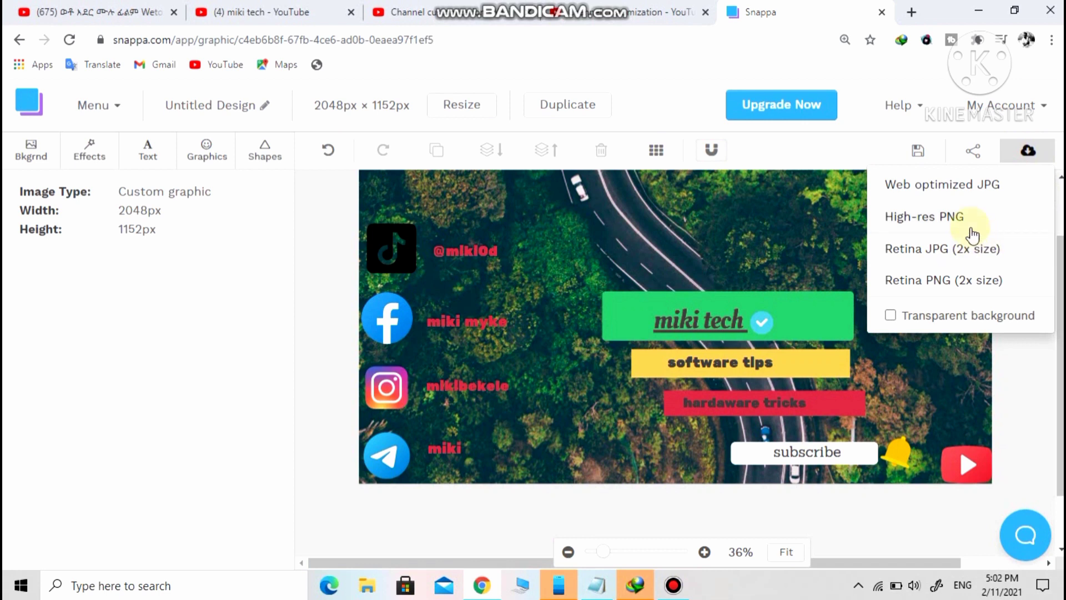
pyautogui.click(959, 315)
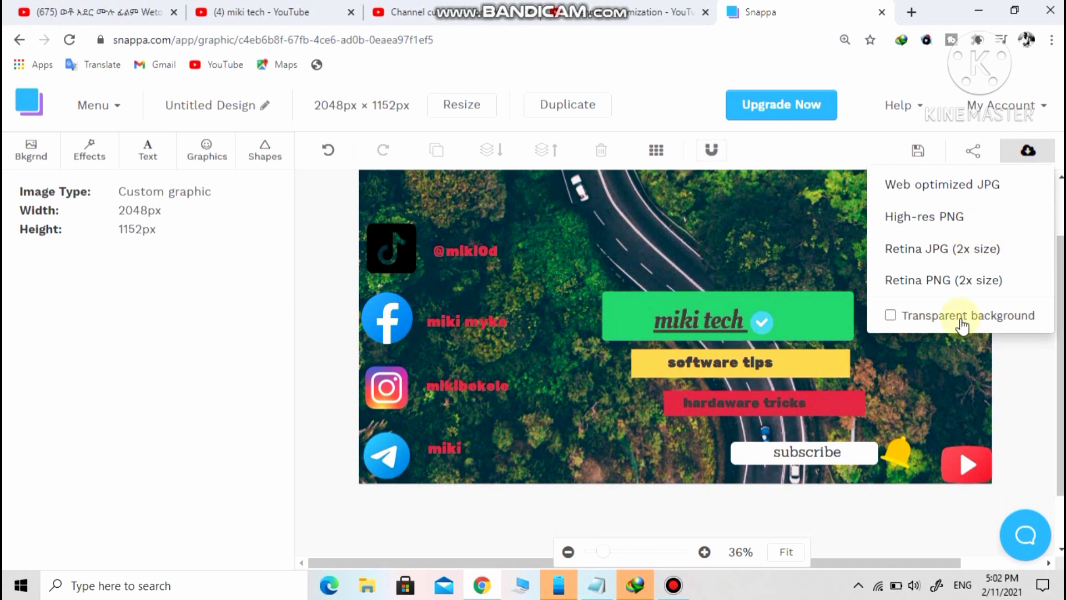
pyautogui.click(964, 227)
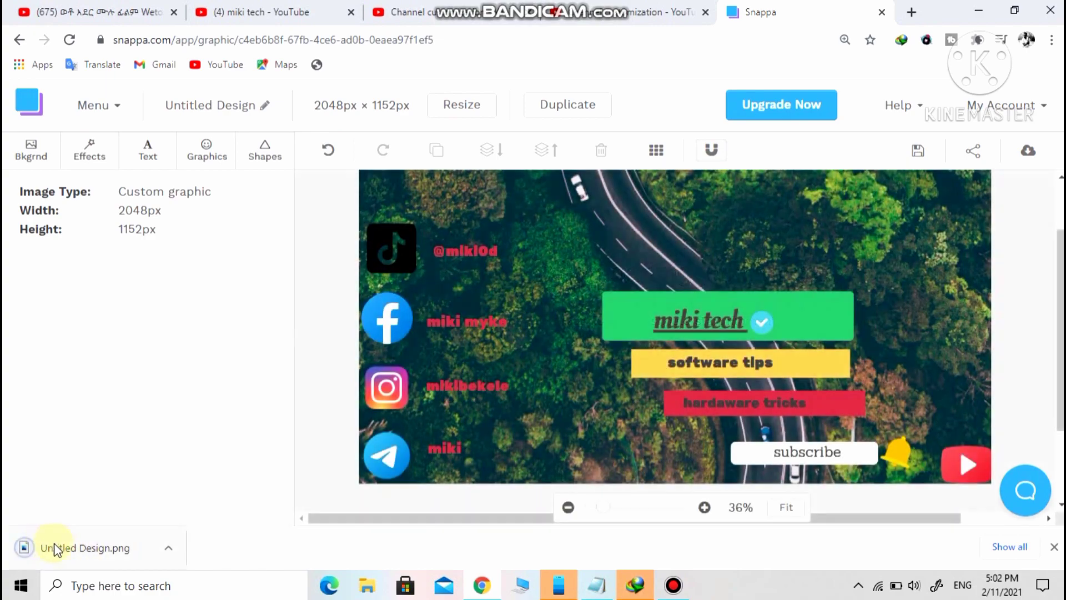
pyautogui.click(126, 547)
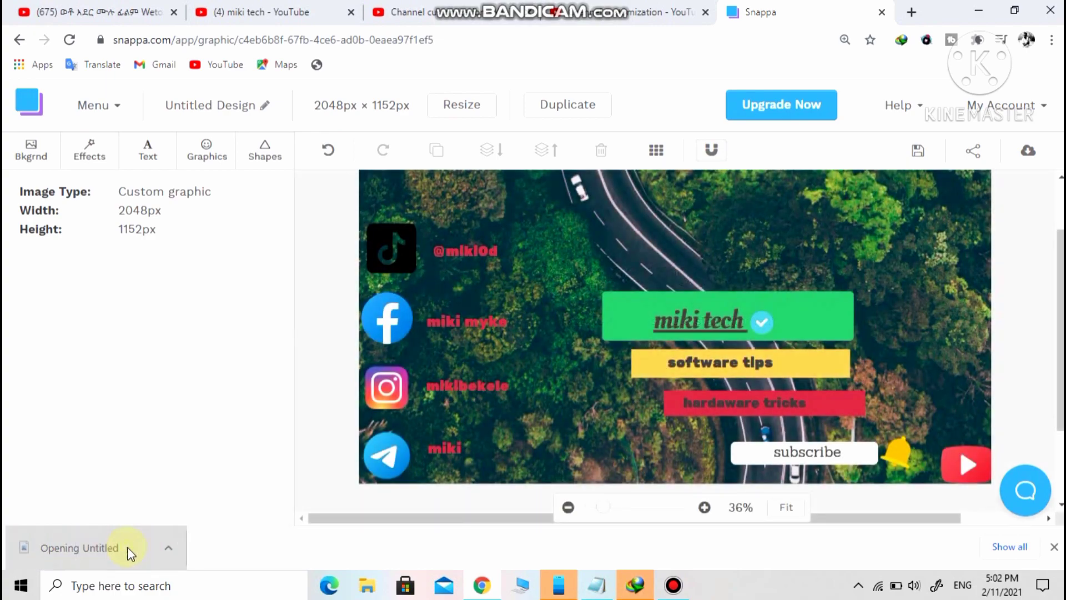